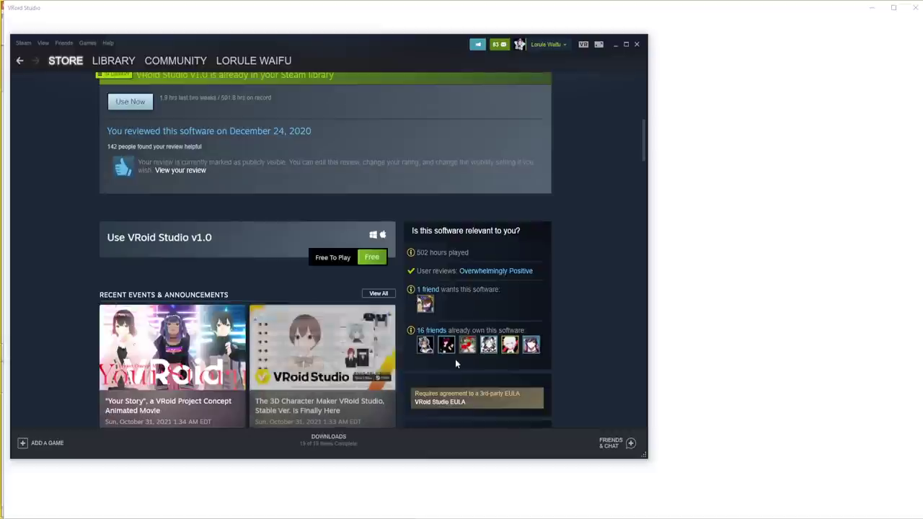
{"action": "scroll", "coordinate": [462, 347], "scroll_direction": "up", "scroll_amount": 5}
{"action": "scroll", "coordinate": [465, 336], "scroll_direction": "down", "scroll_amount": 2}
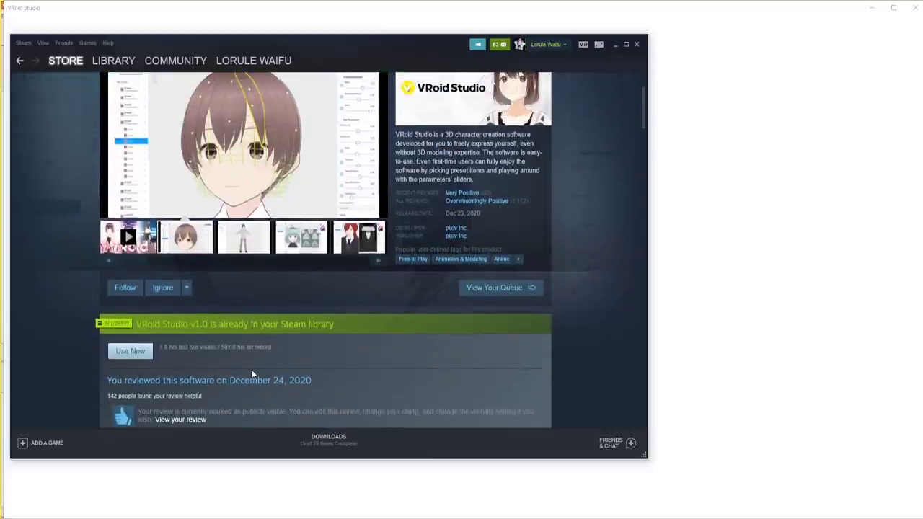
{"action": "scroll", "coordinate": [317, 252], "scroll_direction": "up", "scroll_amount": 3}
- Switch to VRoid Studio, agree to its terms to get started, and skip the welcome guides
{"action": "left_click", "coordinate": [869, 291]}
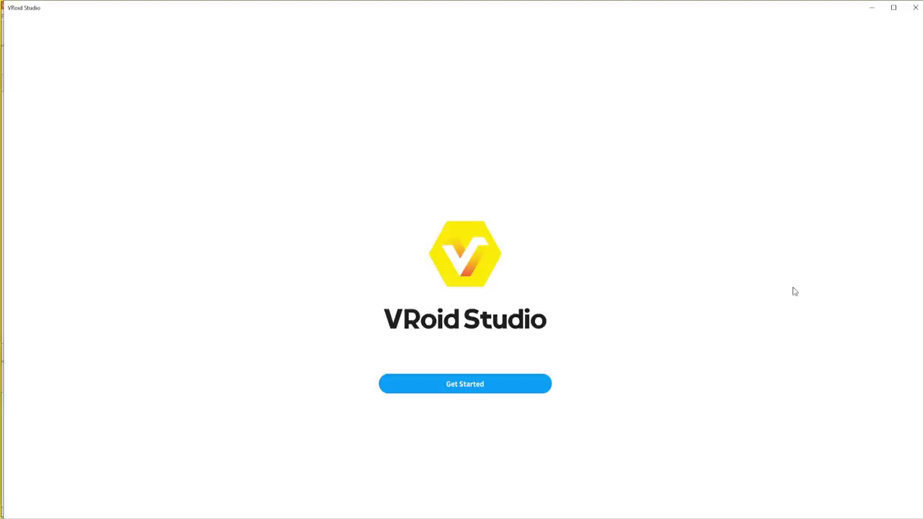
{"action": "left_click", "coordinate": [471, 388]}
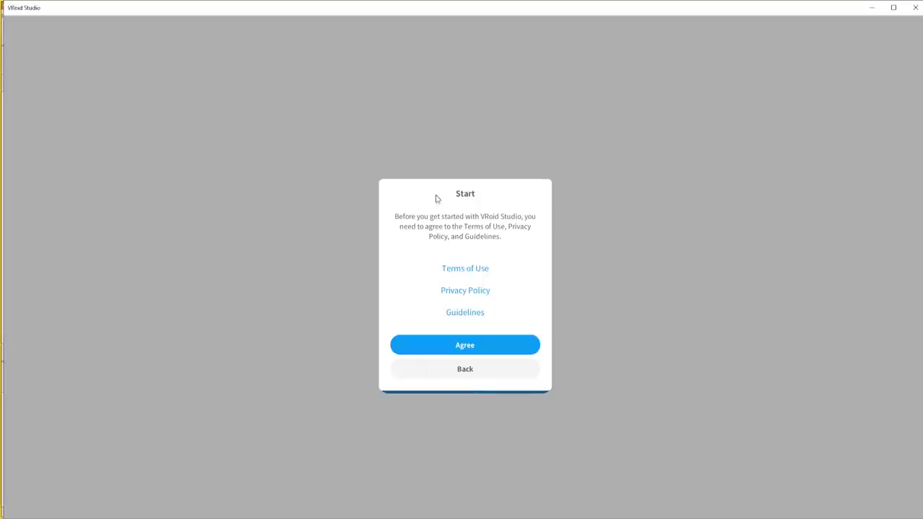
{"action": "left_click", "coordinate": [491, 347]}
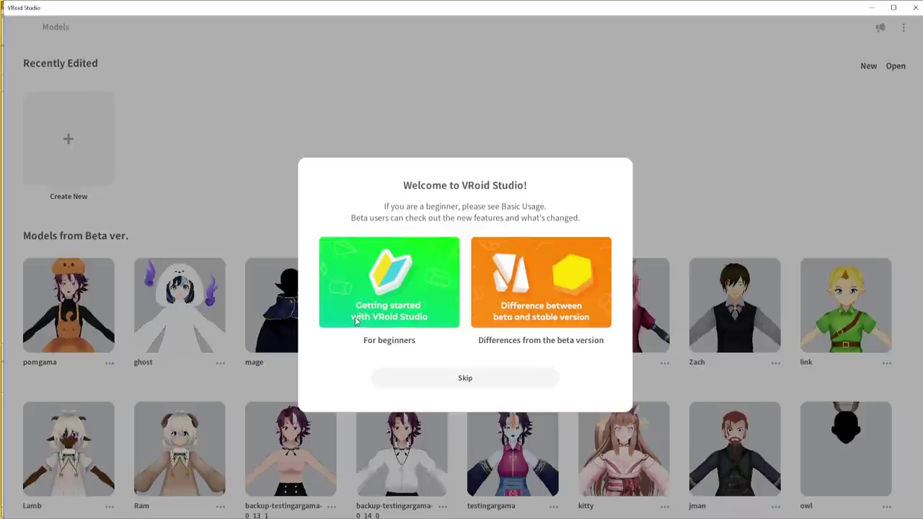
{"action": "left_click", "coordinate": [496, 376]}
- Create a new model from the Fem base
{"action": "scroll", "coordinate": [109, 282], "scroll_direction": "down", "scroll_amount": 5}
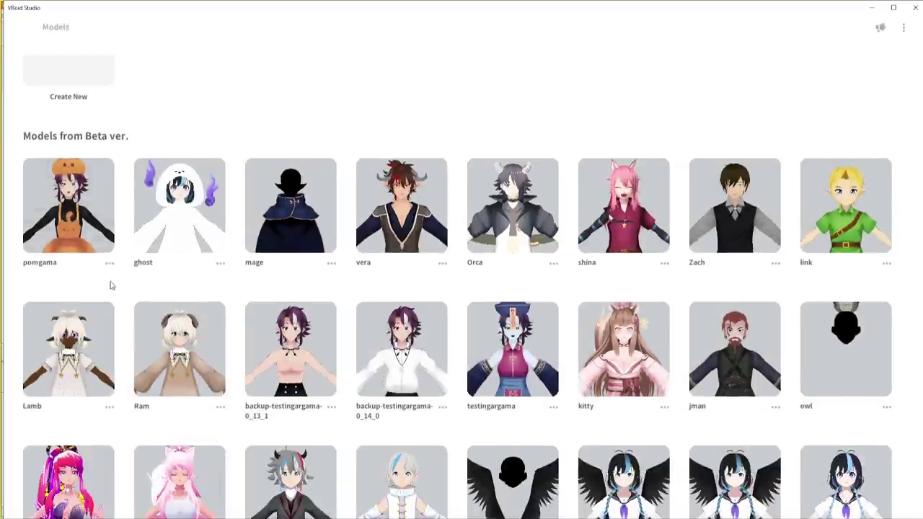
{"action": "scroll", "coordinate": [109, 283], "scroll_direction": "up", "scroll_amount": 5}
{"action": "scroll", "coordinate": [109, 282], "scroll_direction": "down", "scroll_amount": 3}
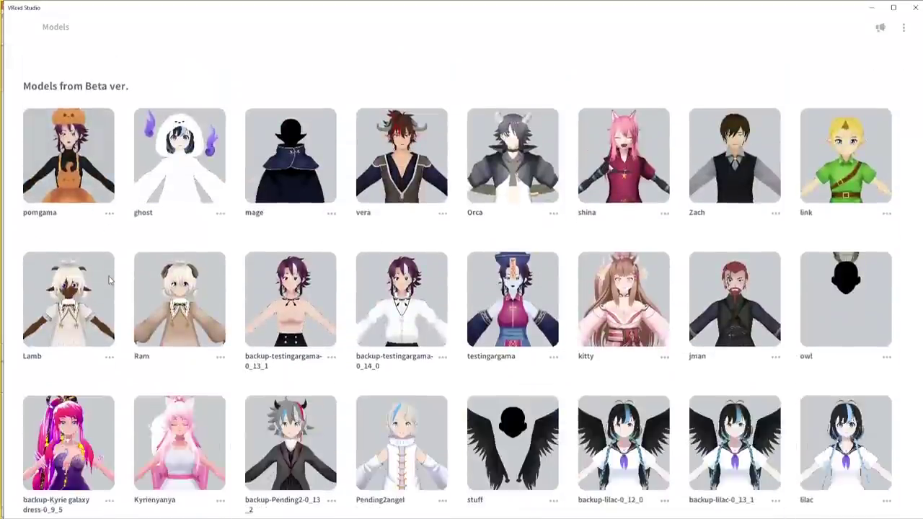
{"action": "scroll", "coordinate": [109, 283], "scroll_direction": "down", "scroll_amount": 1}
{"action": "scroll", "coordinate": [109, 283], "scroll_direction": "up", "scroll_amount": 2}
{"action": "scroll", "coordinate": [109, 281], "scroll_direction": "up", "scroll_amount": 2}
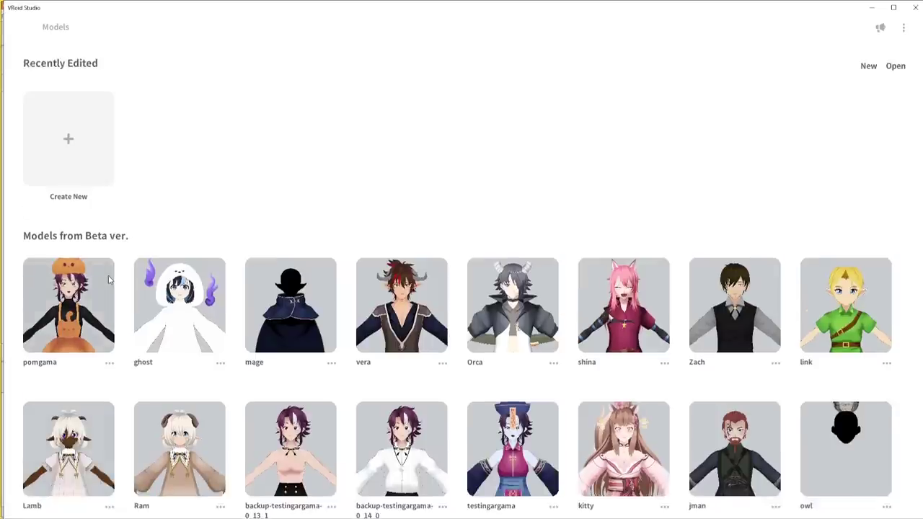
{"action": "left_click", "coordinate": [80, 140]}
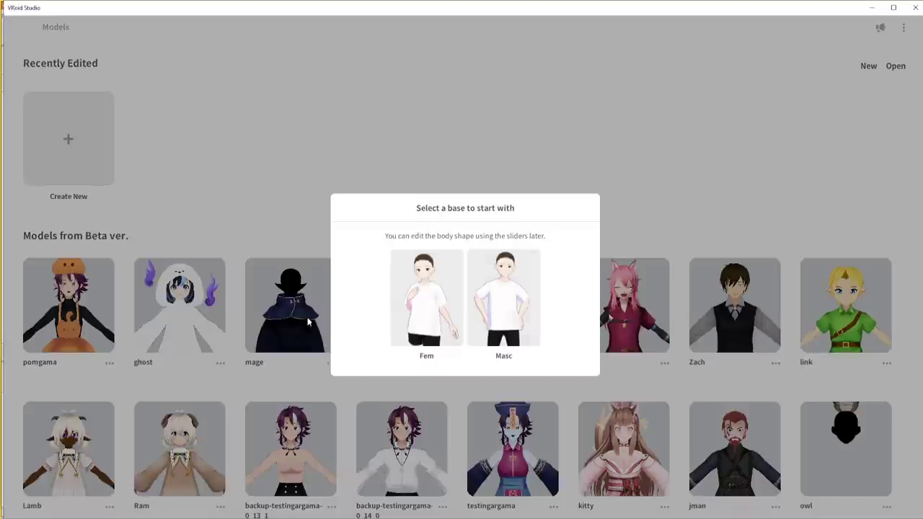
{"action": "left_click", "coordinate": [435, 289]}
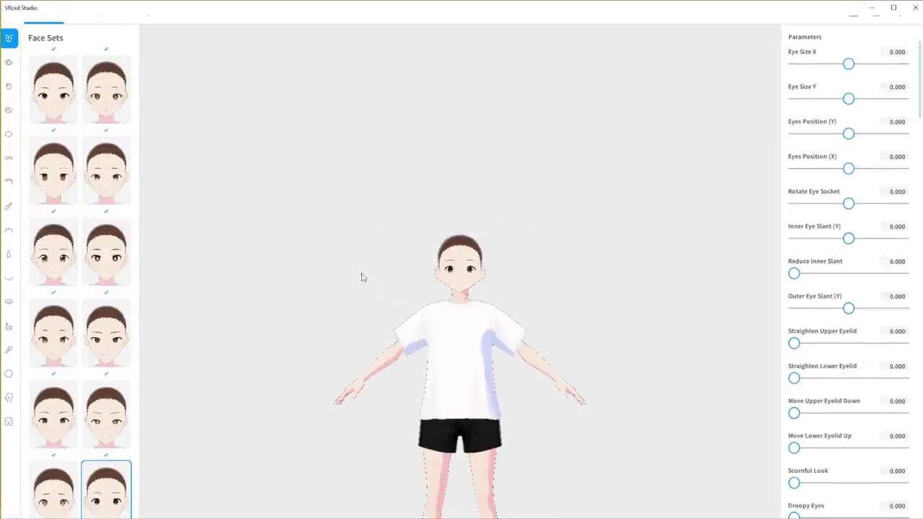
- Apply the Face Sets preset with larger, rounder eyes and visible outer lashes to the model
{"action": "scroll", "coordinate": [423, 313], "scroll_direction": "up", "scroll_amount": 5}
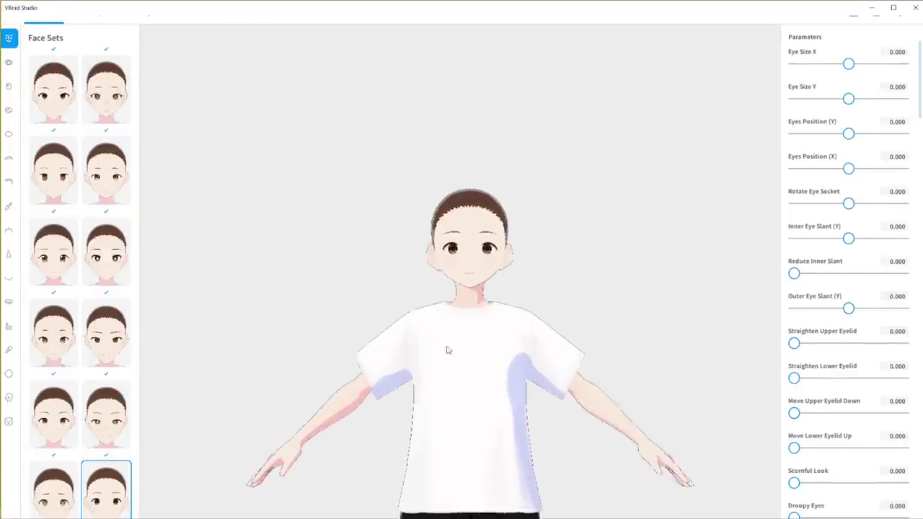
{"action": "scroll", "coordinate": [447, 349], "scroll_direction": "up", "scroll_amount": 2}
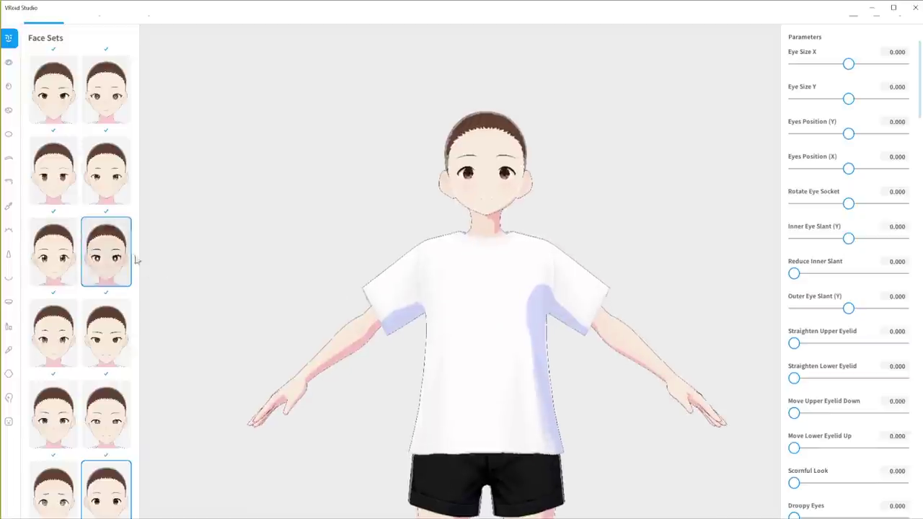
{"action": "left_click", "coordinate": [128, 258]}
{"action": "scroll", "coordinate": [457, 248], "scroll_direction": "up", "scroll_amount": 2}
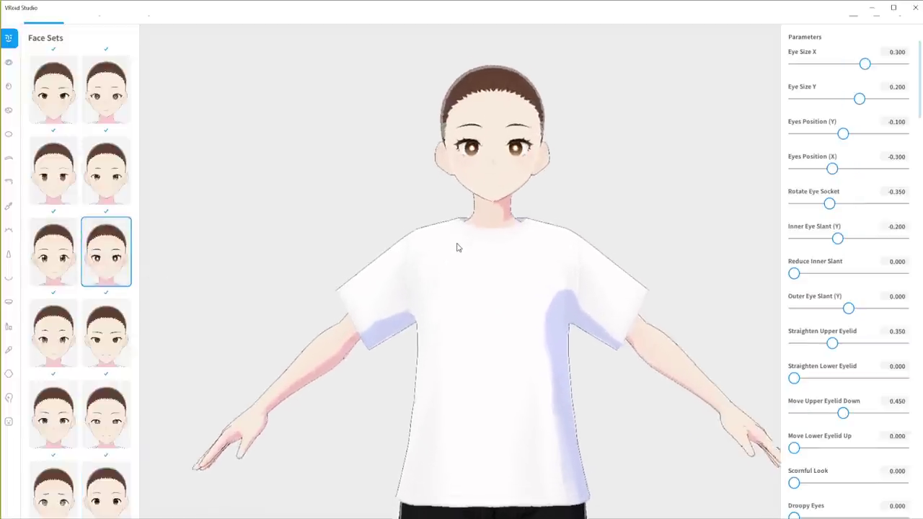
{"action": "scroll", "coordinate": [466, 91], "scroll_direction": "up", "scroll_amount": 2}
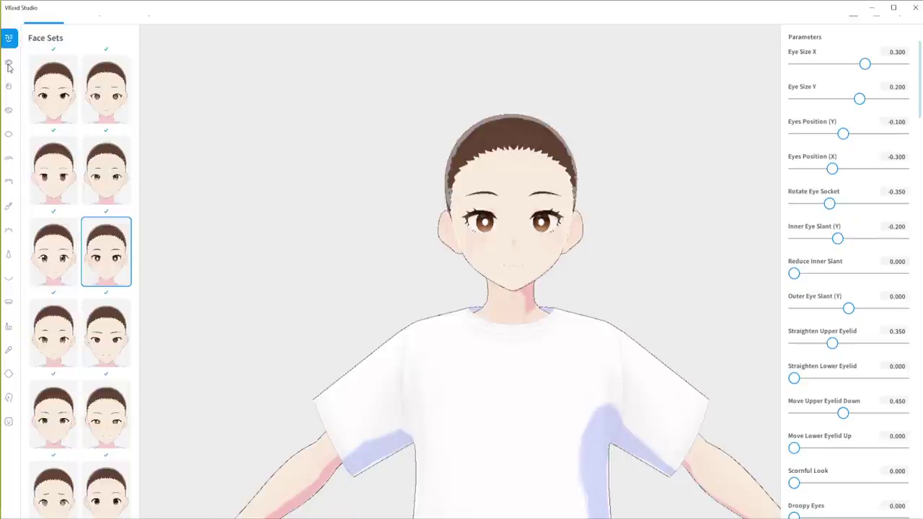
- Apply the first preset in Eyes Sets to the model's face
{"action": "scroll", "coordinate": [79, 289], "scroll_direction": "down", "scroll_amount": 1}
{"action": "scroll", "coordinate": [80, 288], "scroll_direction": "up", "scroll_amount": 2}
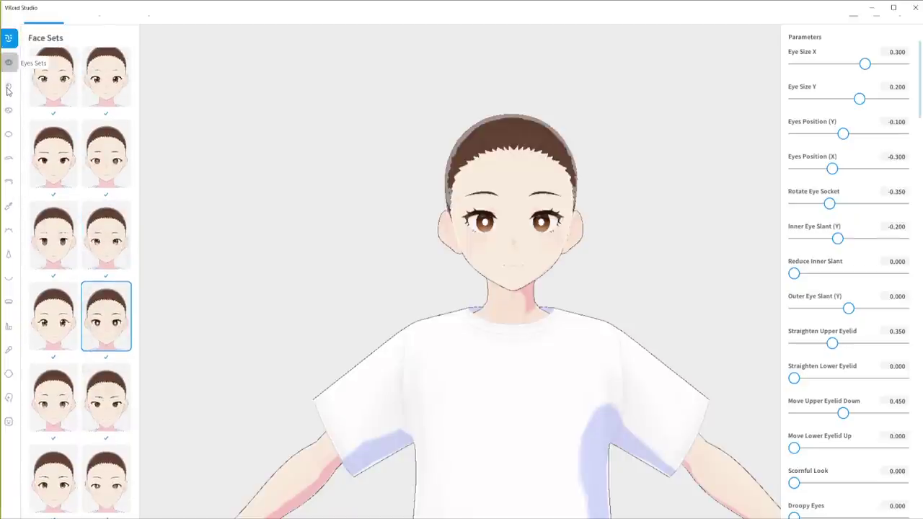
{"action": "left_click", "coordinate": [9, 63]}
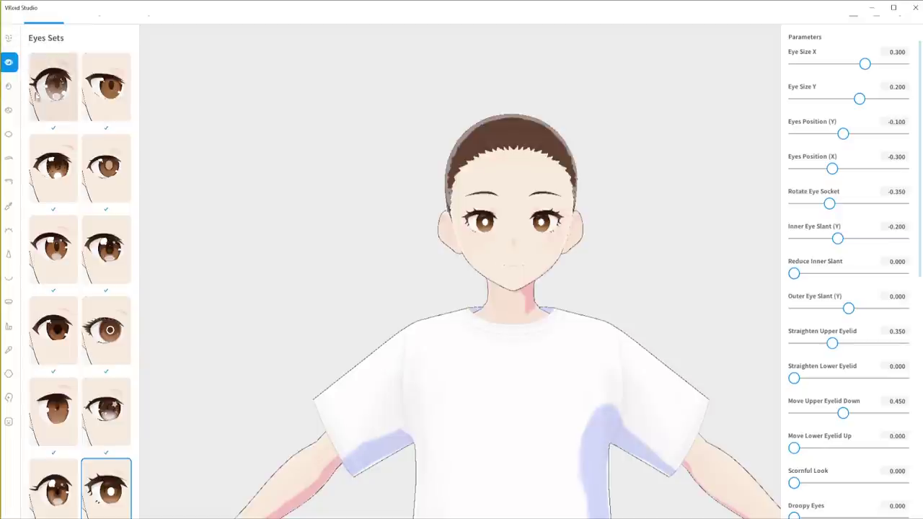
{"action": "left_click", "coordinate": [58, 88]}
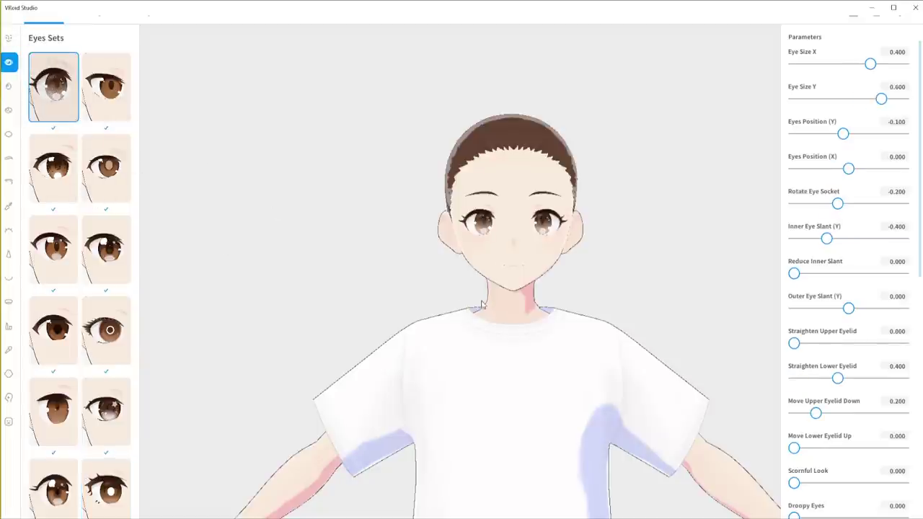
- Try out the Fem Eyes, Masc Eyes and Fem Eyebrows parameters of the eye set
{"action": "scroll", "coordinate": [872, 381], "scroll_direction": "down", "scroll_amount": 10}
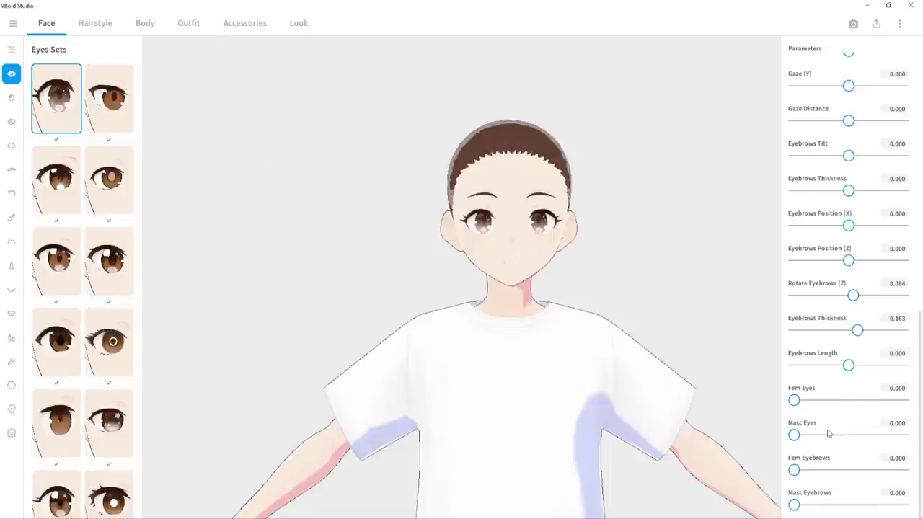
{"action": "left_click_drag", "start_coordinate": [795, 470], "coordinate": [776, 476]}
{"action": "mouse_move", "coordinate": [796, 435]}
{"action": "left_mouse_down"}
{"action": "mouse_move", "coordinate": [887, 435]}
{"action": "mouse_move", "coordinate": [782, 444]}
{"action": "left_mouse_up"}
{"action": "mouse_move", "coordinate": [794, 400]}
{"action": "left_mouse_down"}
{"action": "mouse_move", "coordinate": [875, 404]}
{"action": "mouse_move", "coordinate": [794, 401]}
{"action": "left_mouse_up"}
{"action": "left_click_drag", "start_coordinate": [794, 436], "coordinate": [731, 437]}
{"action": "scroll", "coordinate": [858, 361], "scroll_direction": "up", "scroll_amount": 3}
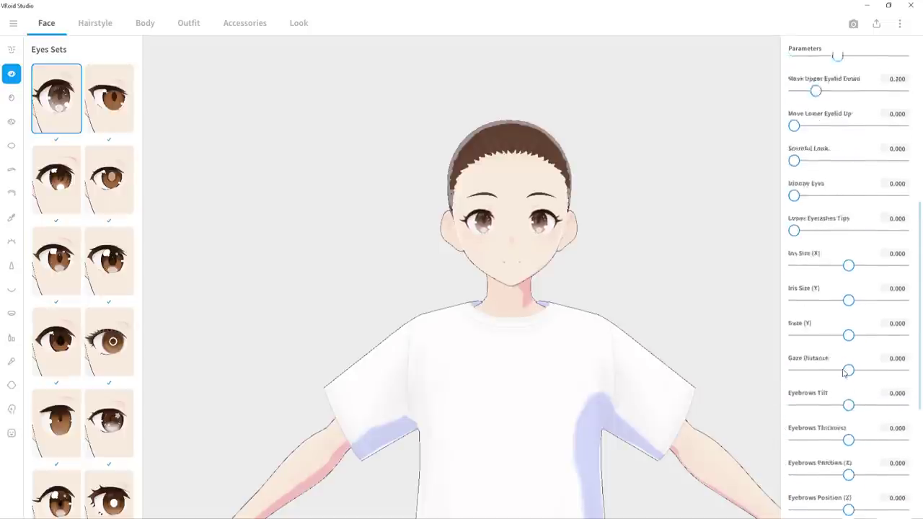
- Apply the short, thick Eyebrows preset and set Eyebrows Position (X) to 2
{"action": "left_click", "coordinate": [12, 169]}
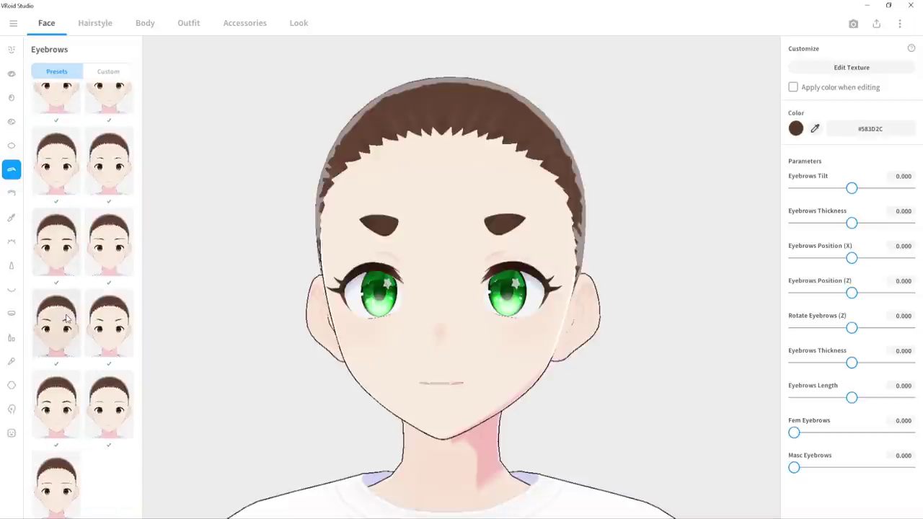
{"action": "left_click", "coordinate": [61, 373]}
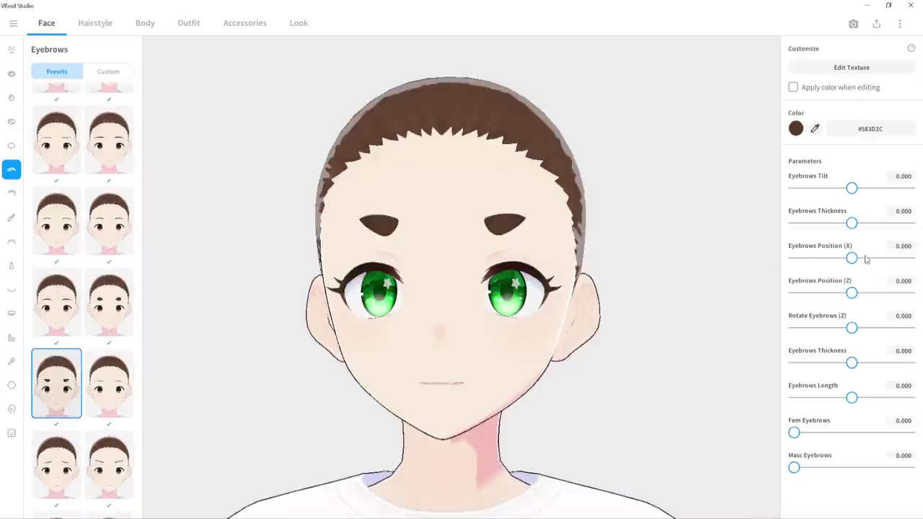
{"action": "mouse_move", "coordinate": [866, 259]}
{"action": "left_mouse_down"}
{"action": "mouse_move", "coordinate": [909, 258]}
{"action": "mouse_move", "coordinate": [889, 250]}
{"action": "mouse_move", "coordinate": [902, 258]}
{"action": "mouse_move", "coordinate": [851, 261]}
{"action": "left_mouse_up"}
{"action": "left_click", "coordinate": [904, 245]}
{"action": "type", "text": "2"}
{"action": "key", "text": "Return"}
- Try the Eyeliner preset in the third row, second column of the preset grid
{"action": "left_click", "coordinate": [11, 217]}
{"action": "scroll", "coordinate": [94, 205], "scroll_direction": "up", "scroll_amount": 4}
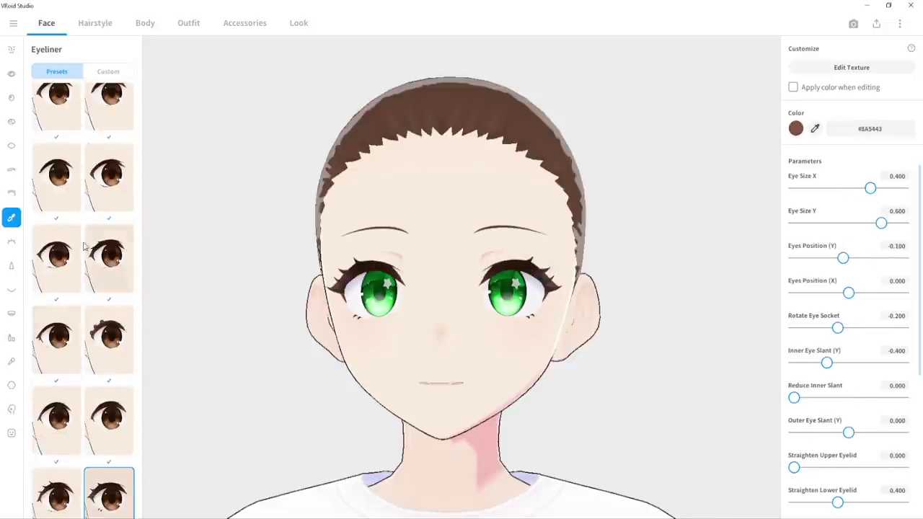
{"action": "scroll", "coordinate": [92, 198], "scroll_direction": "down", "scroll_amount": 1}
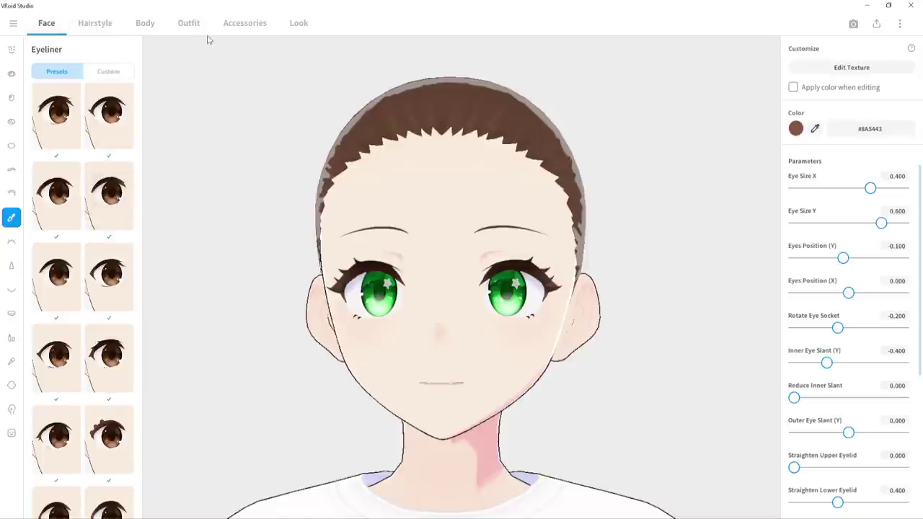
{"action": "scroll", "coordinate": [99, 235], "scroll_direction": "down", "scroll_amount": 1}
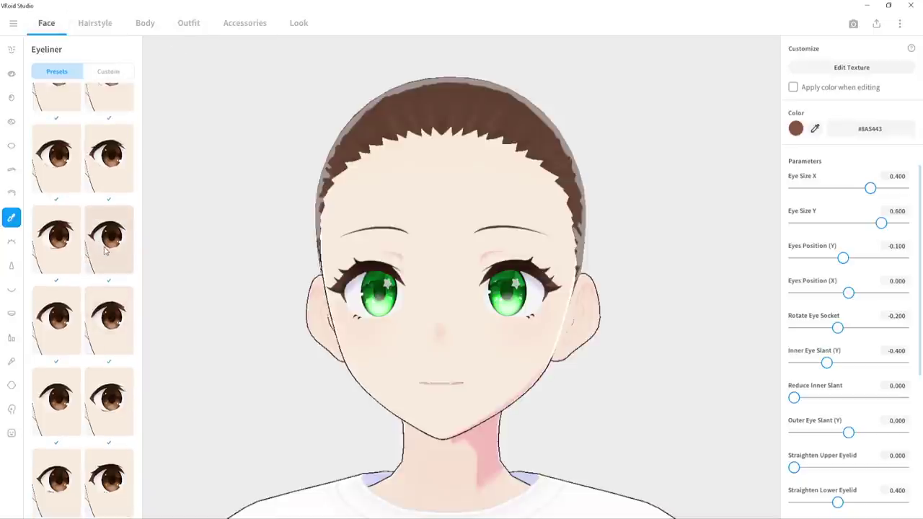
{"action": "scroll", "coordinate": [104, 250], "scroll_direction": "up", "scroll_amount": 1}
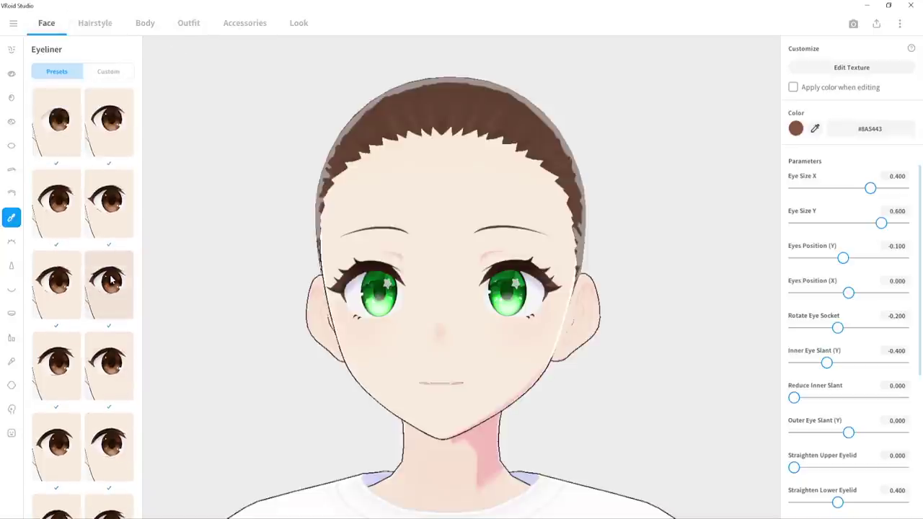
{"action": "scroll", "coordinate": [110, 276], "scroll_direction": "down", "scroll_amount": 1}
{"action": "left_click", "coordinate": [123, 225]}
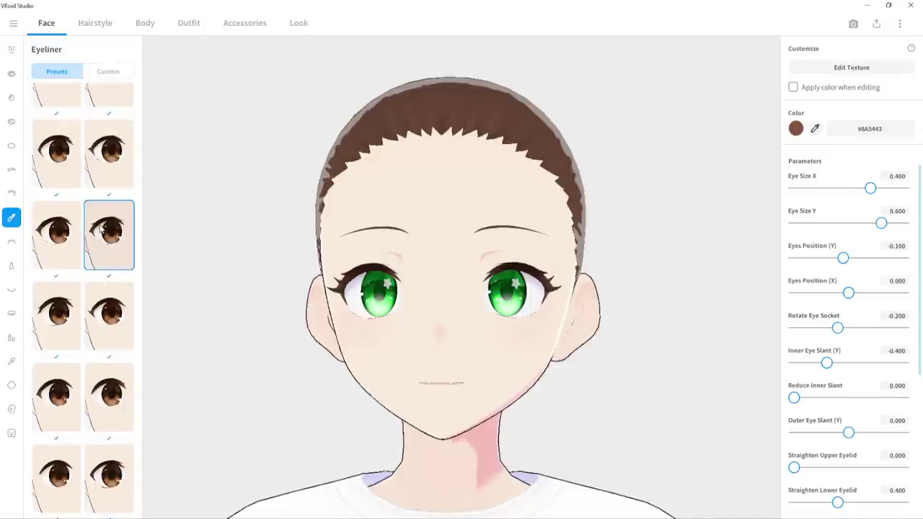
- Apply the Eyeliner preset with spiked outer corners just above the bow-style one, and the Eyelashes preset in the second row, second column
{"action": "scroll", "coordinate": [103, 366], "scroll_direction": "down", "scroll_amount": 3}
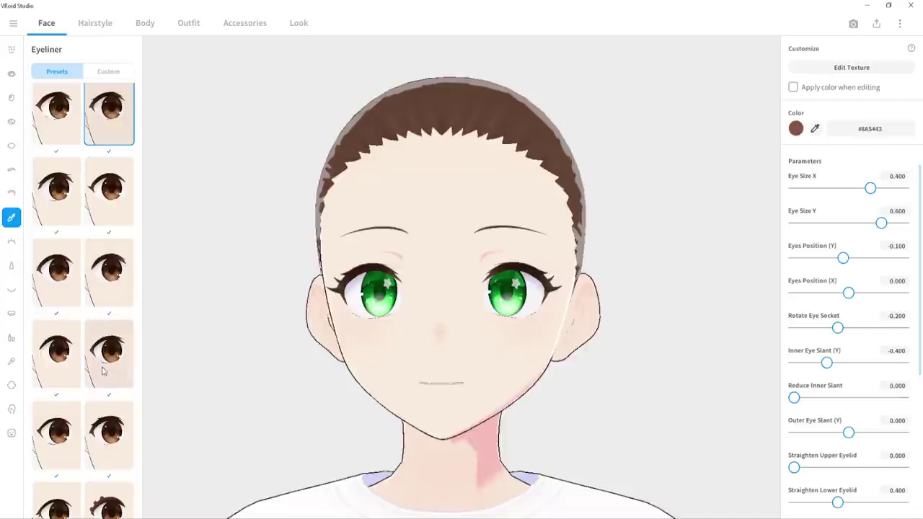
{"action": "left_click", "coordinate": [103, 367]}
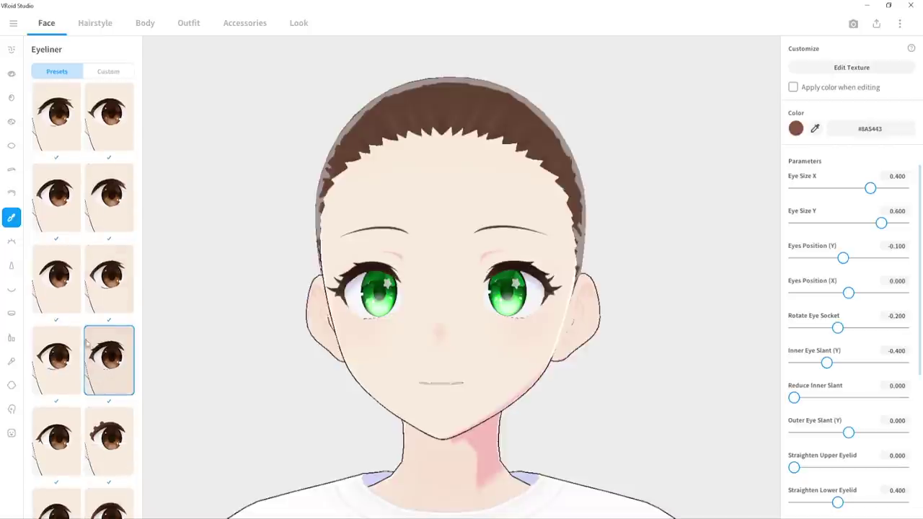
{"action": "left_click", "coordinate": [10, 242]}
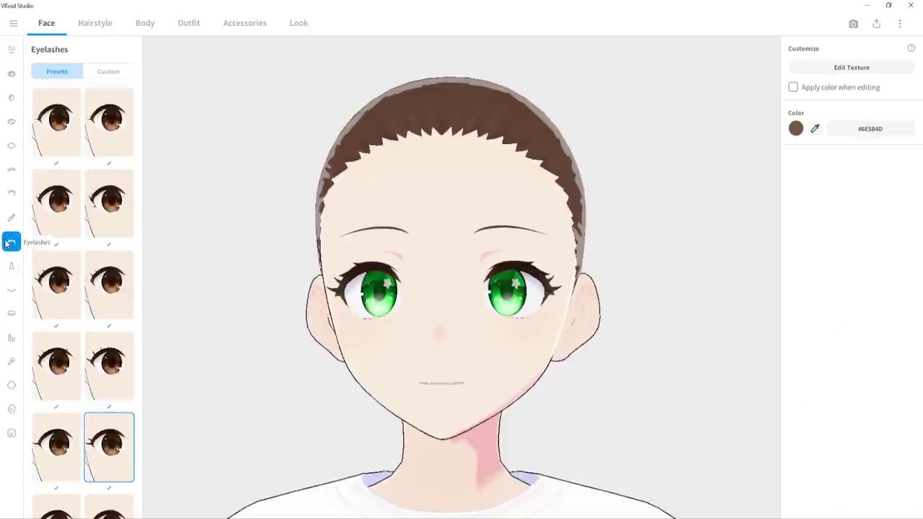
{"action": "left_click", "coordinate": [105, 200]}
- Try out the available Lips presets one after another on the model's mouth
{"action": "left_click", "coordinate": [12, 337]}
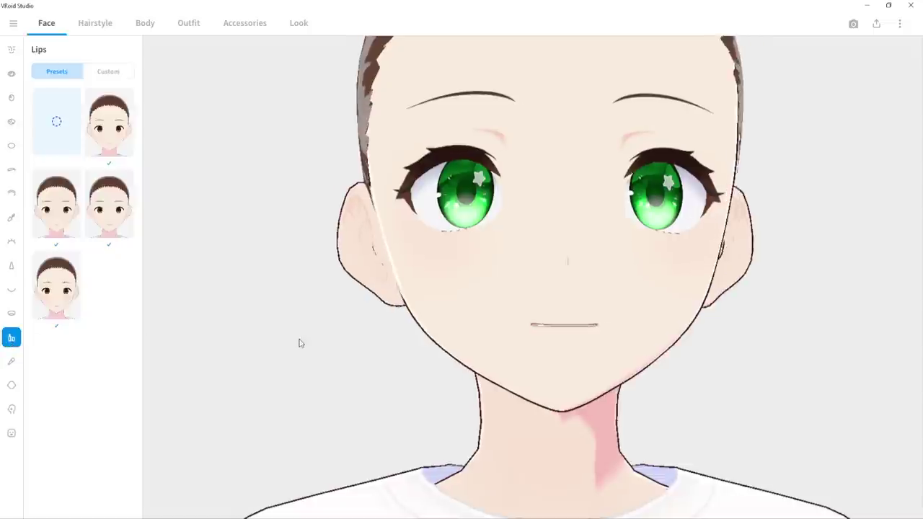
{"action": "left_click", "coordinate": [120, 122]}
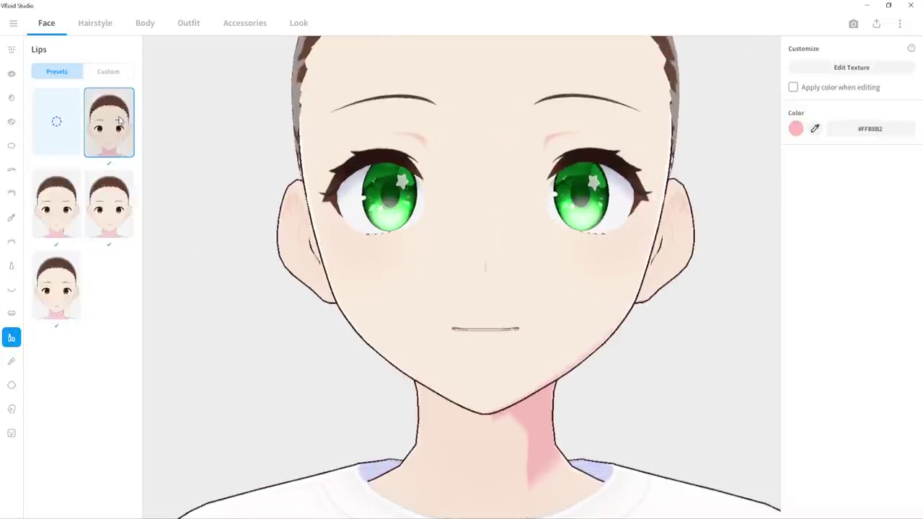
{"action": "left_click", "coordinate": [111, 216]}
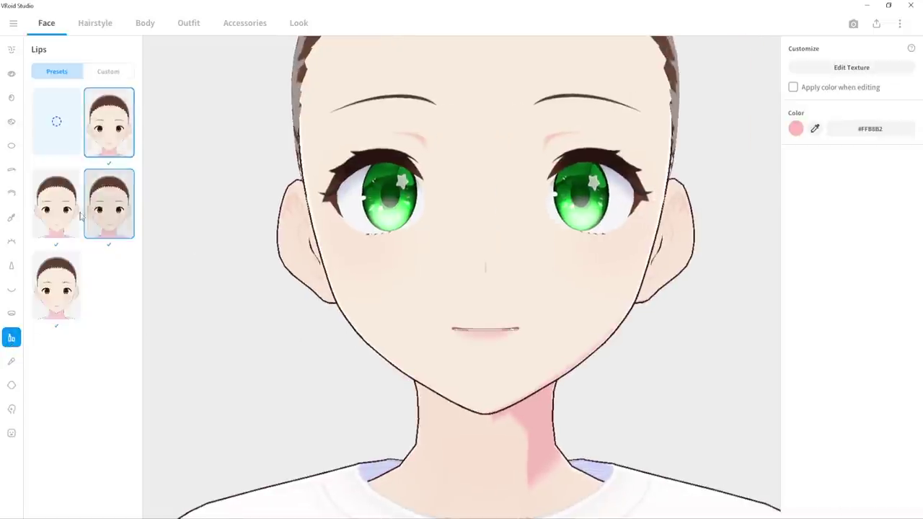
{"action": "left_click", "coordinate": [58, 220]}
{"action": "left_click", "coordinate": [40, 287]}
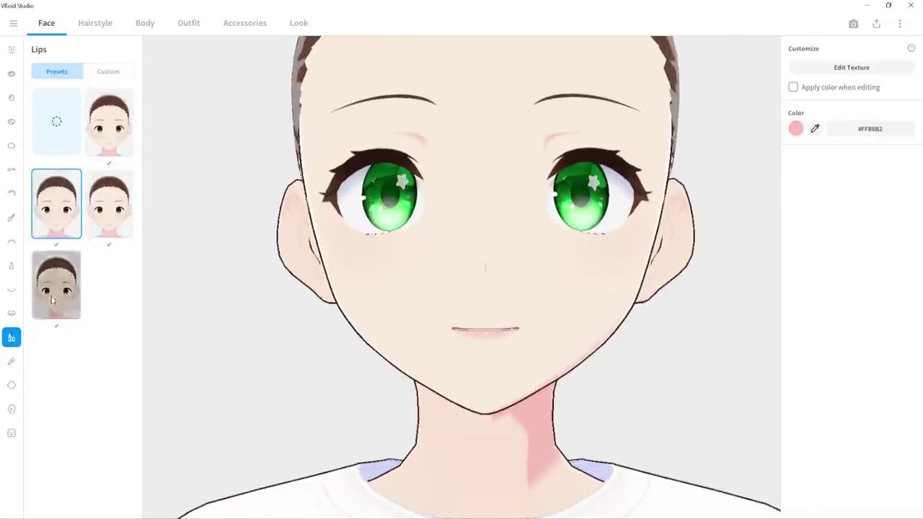
- Set the lips color to dark purple #721E52
{"action": "left_click", "coordinate": [796, 129]}
{"action": "mouse_move", "coordinate": [762, 193]}
{"action": "left_mouse_down"}
{"action": "mouse_move", "coordinate": [766, 181]}
{"action": "mouse_move", "coordinate": [776, 189]}
{"action": "mouse_move", "coordinate": [771, 203]}
{"action": "mouse_move", "coordinate": [778, 189]}
{"action": "left_mouse_up"}
{"action": "mouse_move", "coordinate": [721, 193]}
{"action": "left_mouse_down"}
{"action": "mouse_move", "coordinate": [721, 168]}
{"action": "mouse_move", "coordinate": [737, 150]}
{"action": "left_mouse_up"}
{"action": "left_click", "coordinate": [804, 292]}
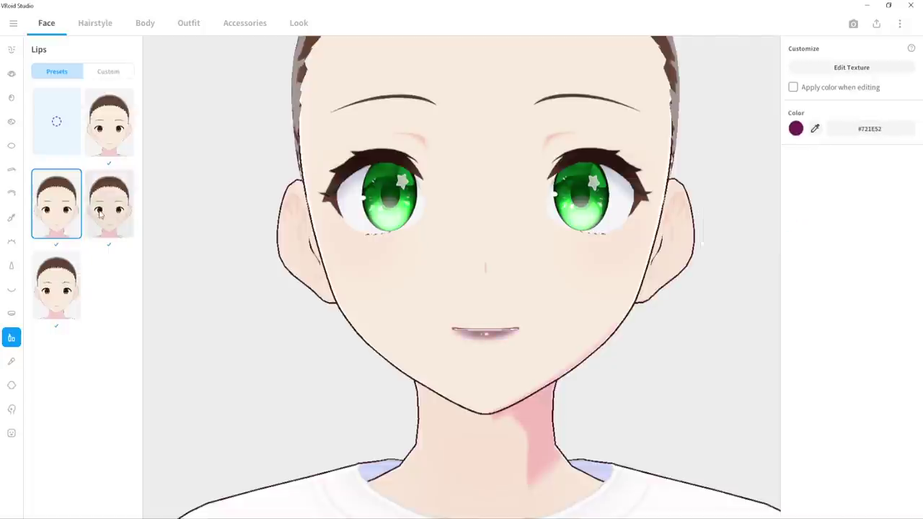
- Try the Lips presets in the third row, the second row's second column and the first row's second column
{"action": "left_click", "coordinate": [65, 291]}
{"action": "left_click", "coordinate": [109, 205]}
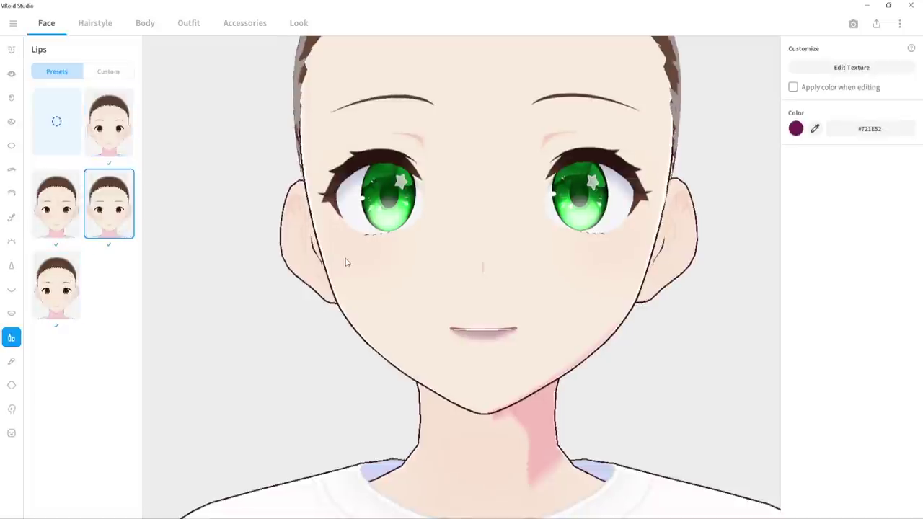
{"action": "left_click", "coordinate": [110, 139]}
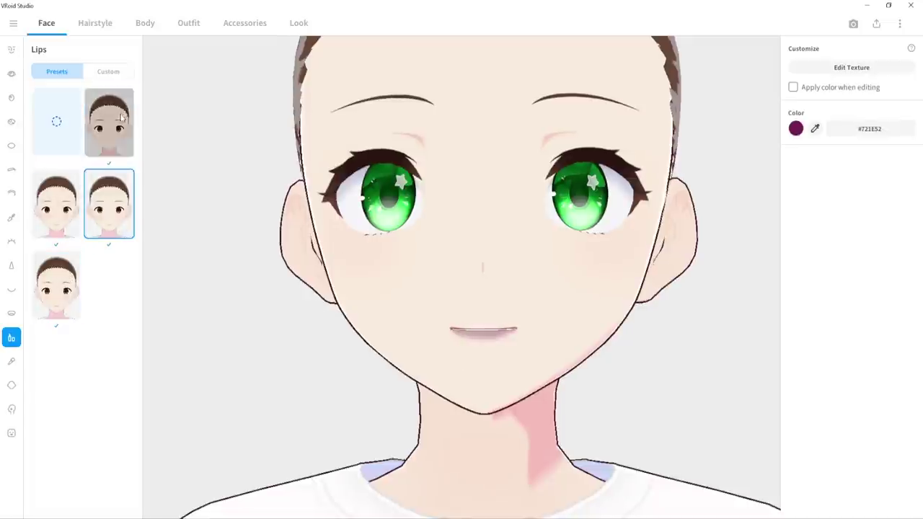
- Set the lips color to dusty pink #CE888D and apply the Lips preset in the second row, second column
{"action": "left_click", "coordinate": [797, 128]}
{"action": "left_click", "coordinate": [735, 115]}
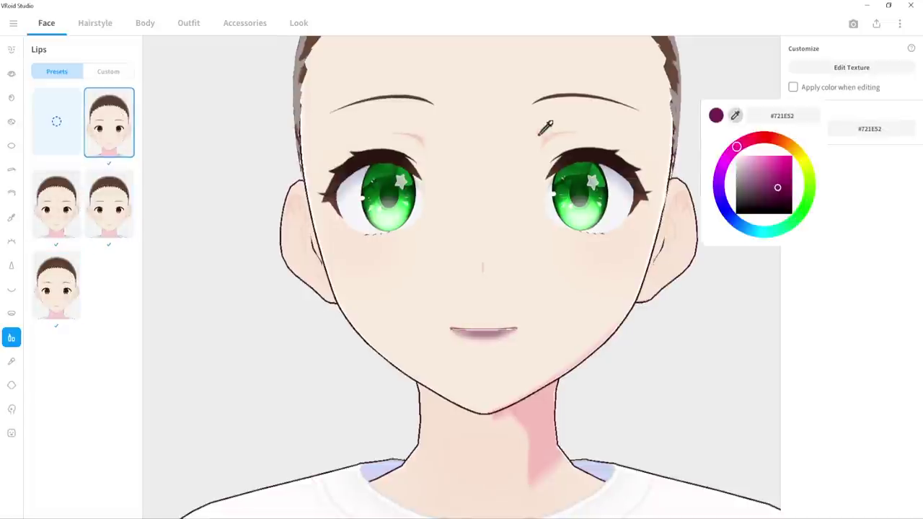
{"action": "left_click", "coordinate": [523, 178]}
{"action": "left_click_drag", "start_coordinate": [767, 141], "coordinate": [755, 170]}
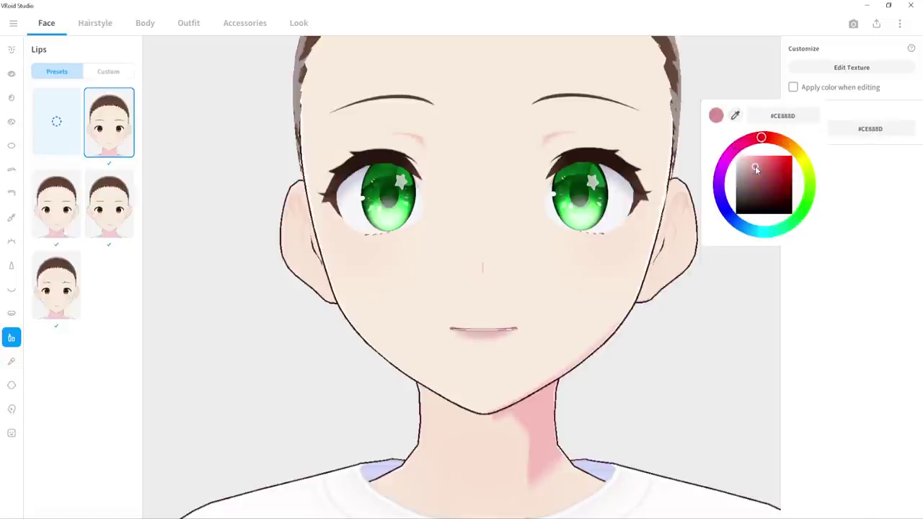
{"action": "left_click", "coordinate": [725, 323]}
{"action": "left_click", "coordinate": [90, 231]}
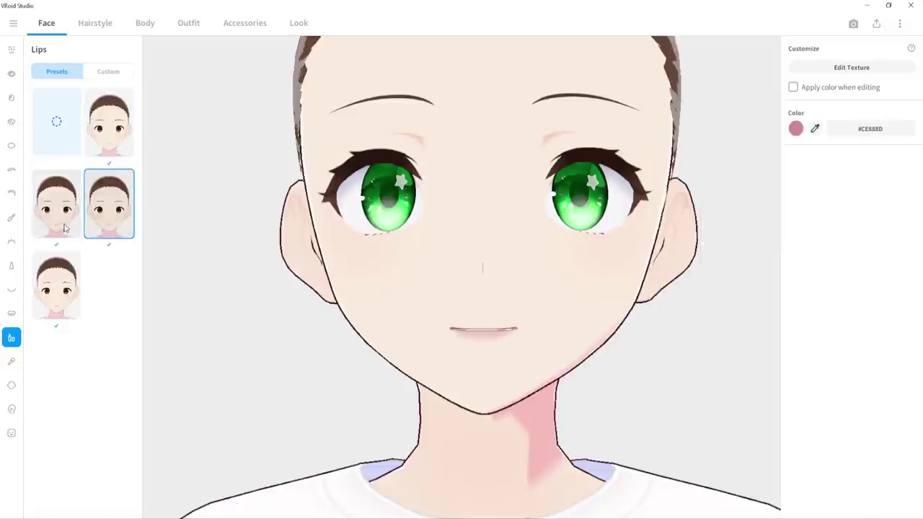
- Try out several Cheeks presets and the empty no-blush option, checking the model's face from different angles
{"action": "left_click", "coordinate": [6, 364]}
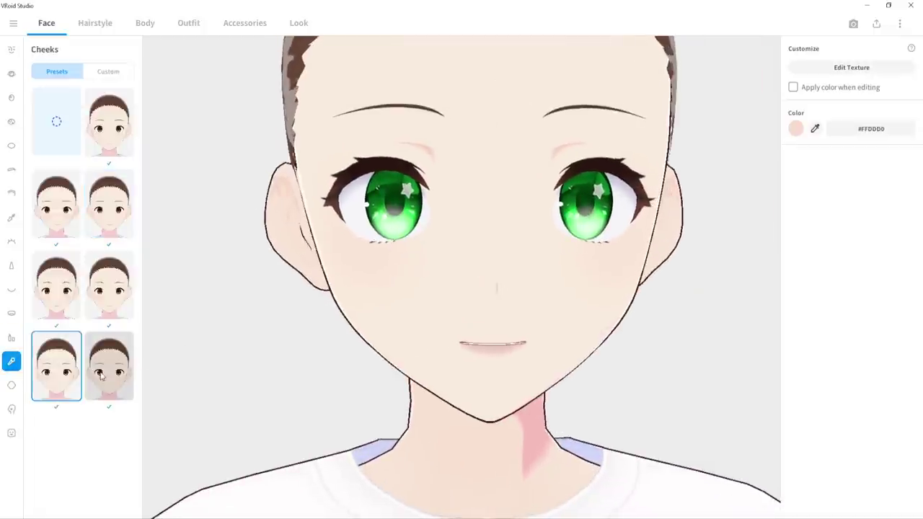
{"action": "left_click", "coordinate": [57, 288]}
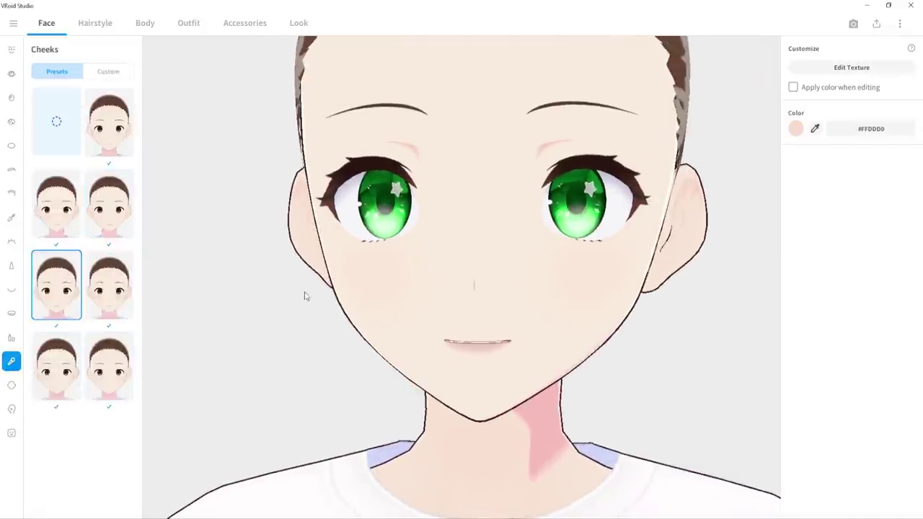
{"action": "left_click", "coordinate": [57, 205]}
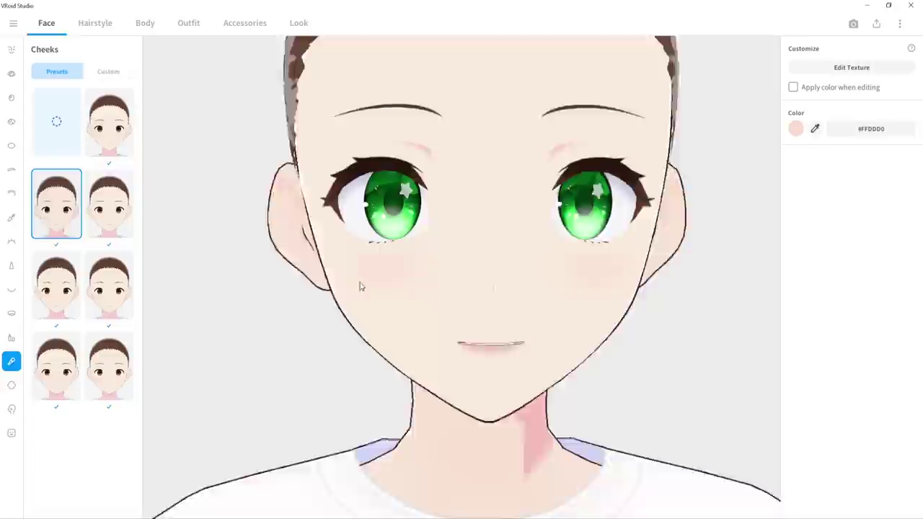
{"action": "left_click_drag", "start_coordinate": [361, 286], "coordinate": [427, 294]}
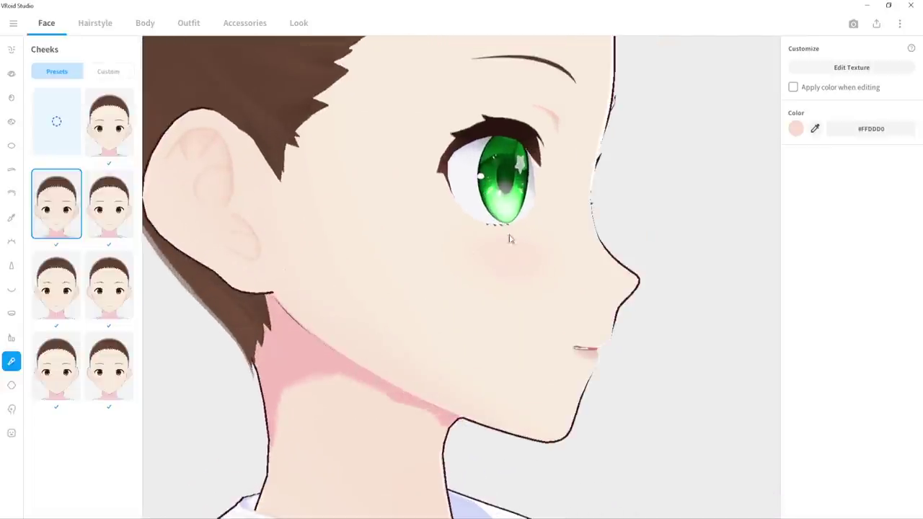
{"action": "left_click", "coordinate": [108, 124]}
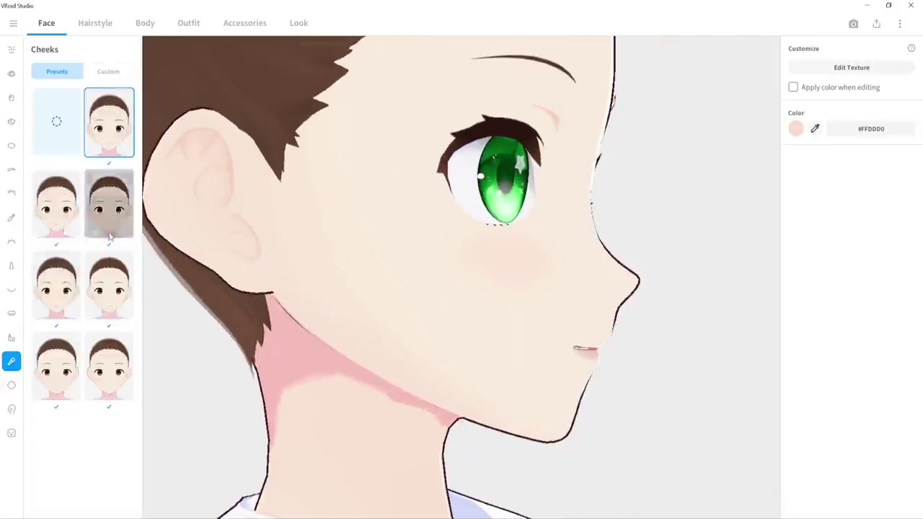
{"action": "left_click", "coordinate": [109, 235]}
{"action": "left_click", "coordinate": [108, 364]}
{"action": "left_click", "coordinate": [56, 140]}
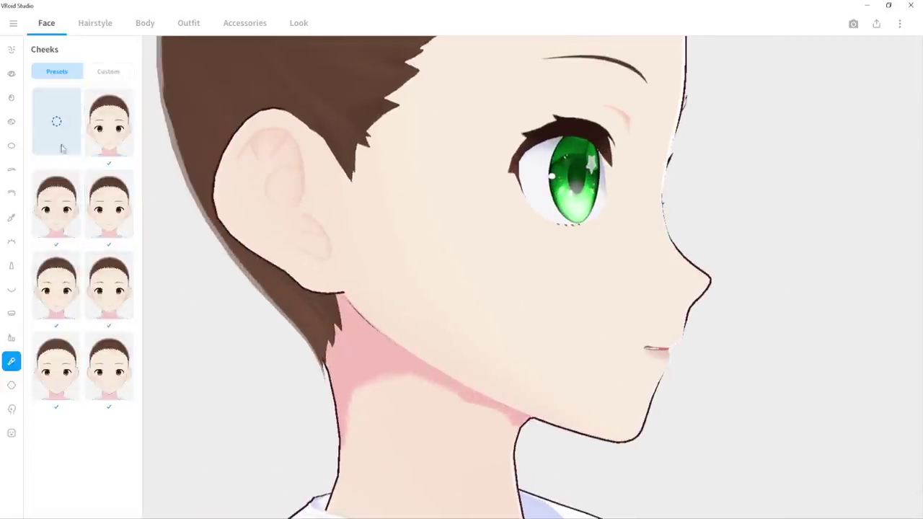
{"action": "left_click_drag", "start_coordinate": [478, 292], "coordinate": [421, 294]}
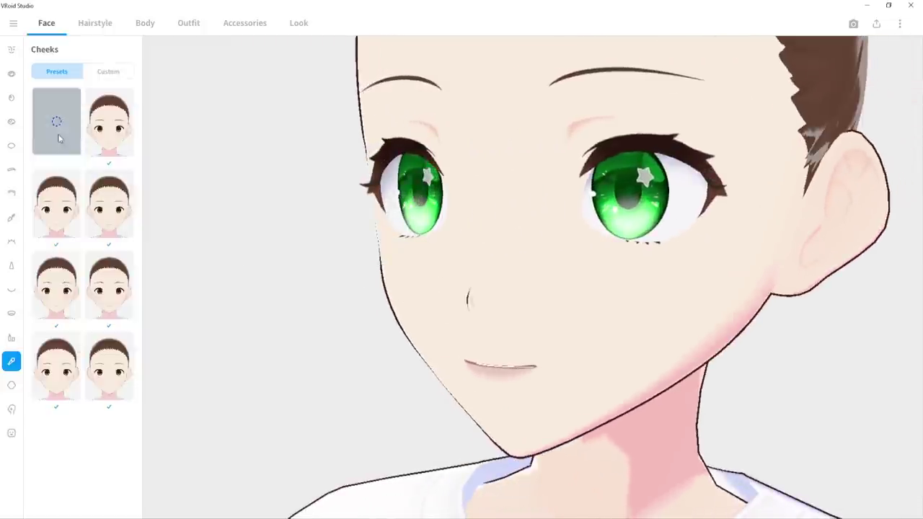
- Check the custom Cheeks items and apply the Cheeks preset in the third row, first column
{"action": "left_click", "coordinate": [104, 73]}
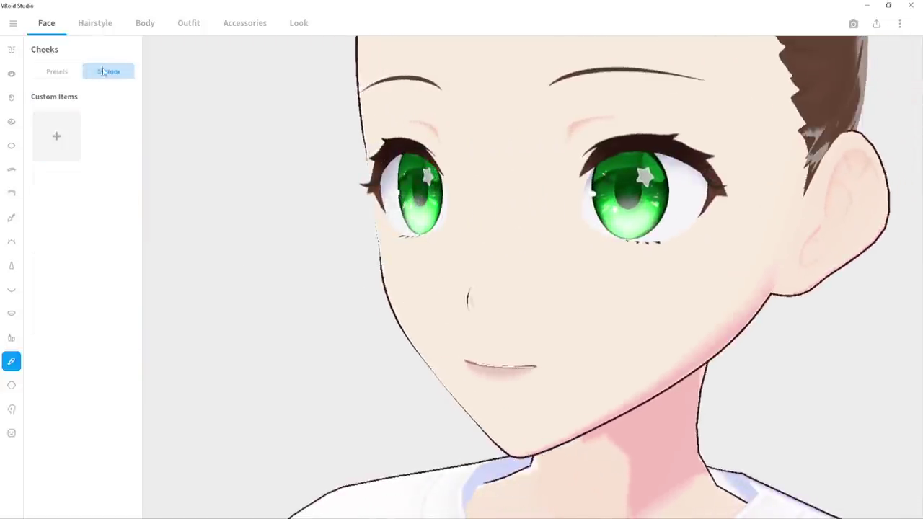
{"action": "left_click", "coordinate": [57, 71]}
{"action": "left_click", "coordinate": [56, 285]}
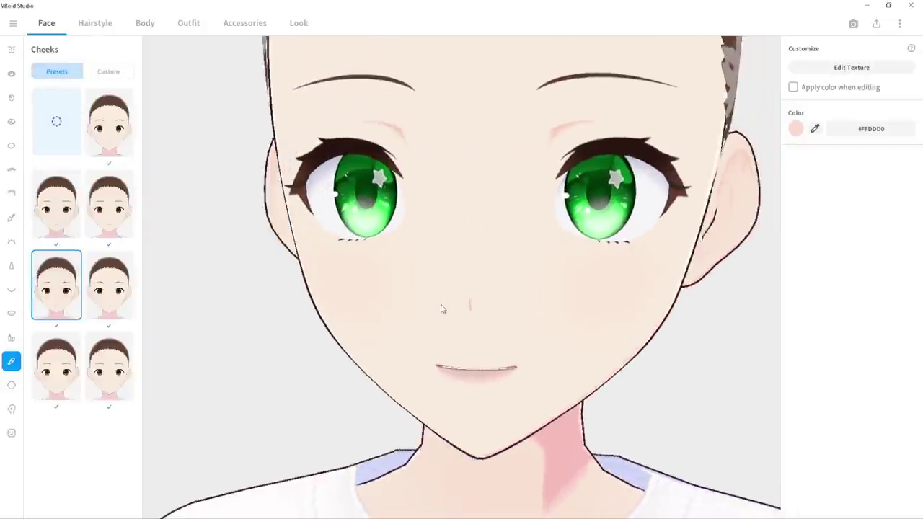
- Start a custom Cheeks item in the texture editor, look over its texture and color calibration groups, and close without saving
{"action": "left_click", "coordinate": [104, 71]}
{"action": "left_click", "coordinate": [57, 129]}
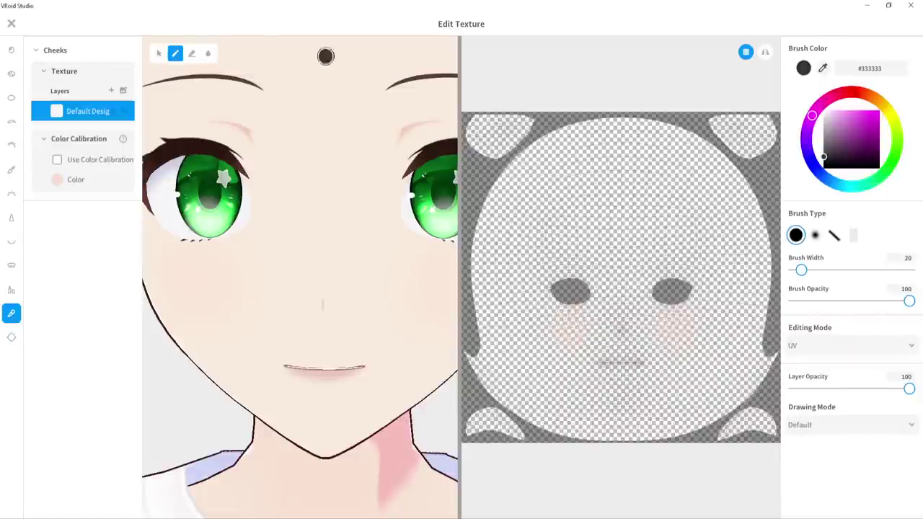
{"action": "left_click", "coordinate": [43, 71]}
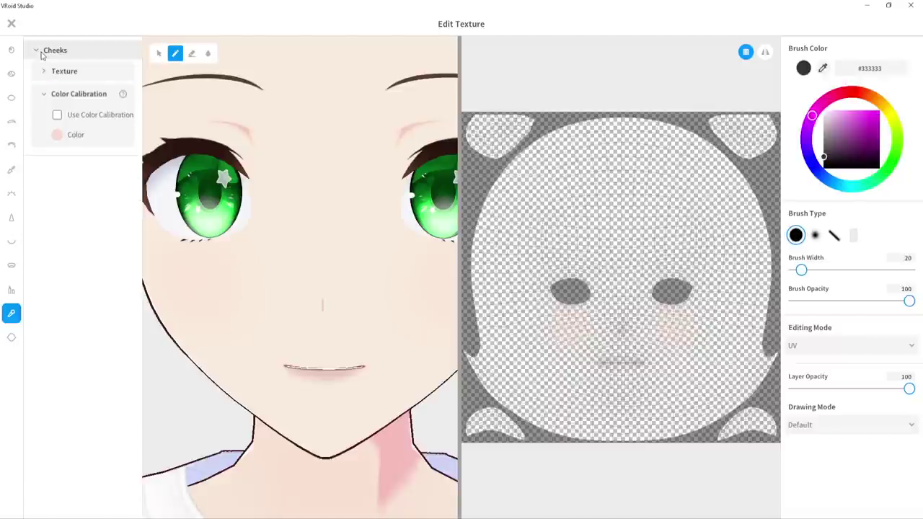
{"action": "left_click", "coordinate": [41, 54]}
{"action": "left_click", "coordinate": [37, 52]}
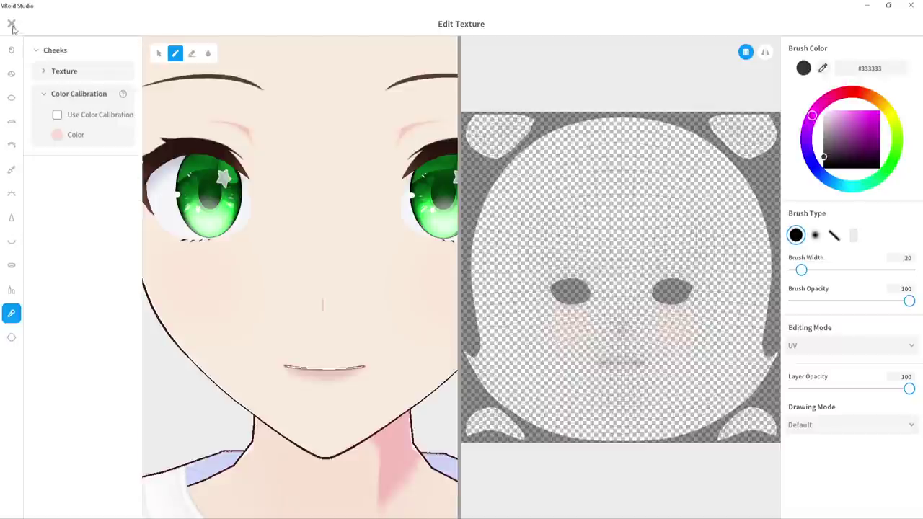
{"action": "left_click", "coordinate": [11, 27]}
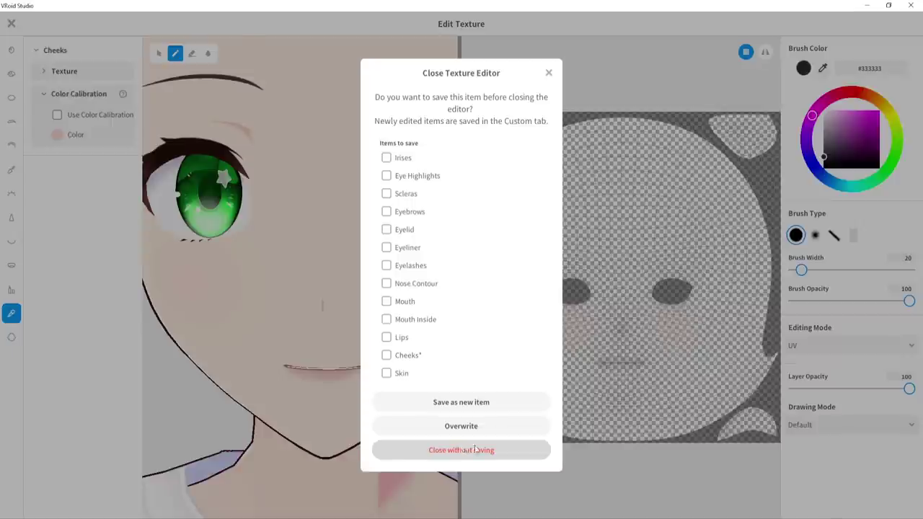
{"action": "left_click", "coordinate": [475, 450]}
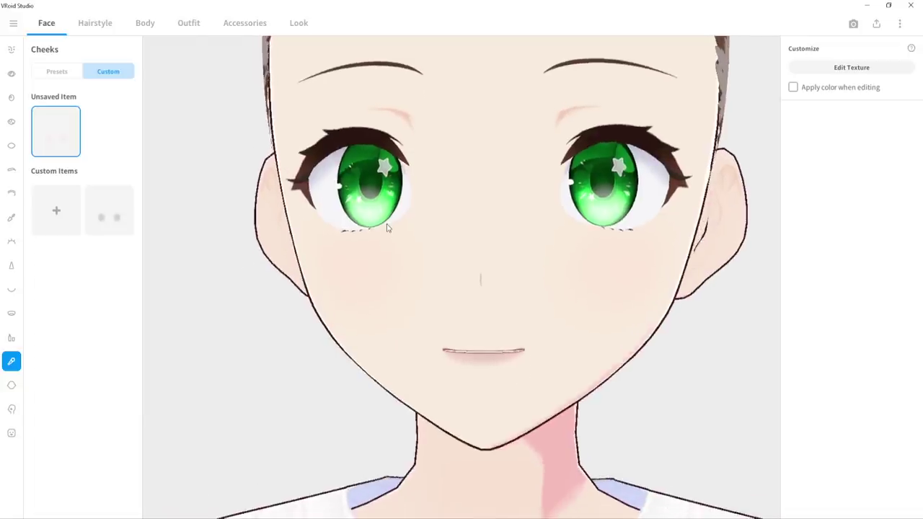
- Open the Skin settings, try the Rounder Ears parameter and look through the ear, cheek, jaw and chin parameters
{"action": "left_click", "coordinate": [11, 385]}
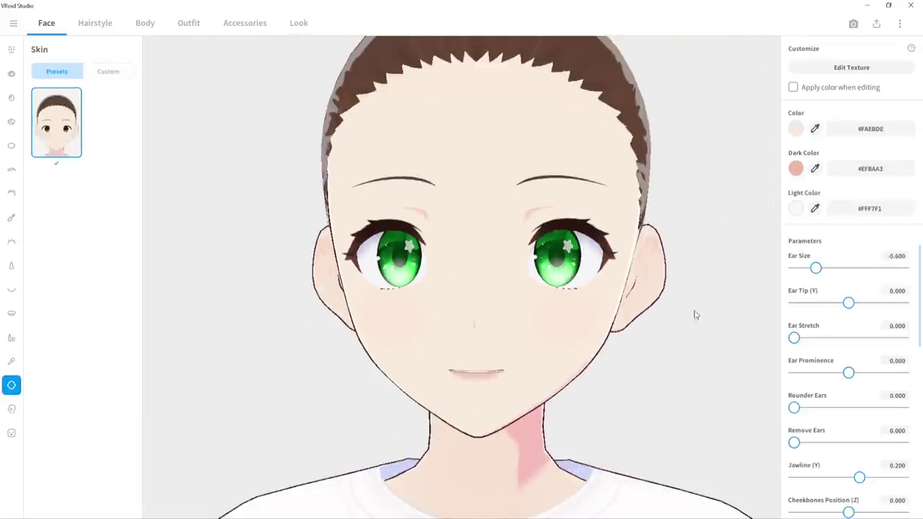
{"action": "scroll", "coordinate": [831, 302], "scroll_direction": "down", "scroll_amount": 1}
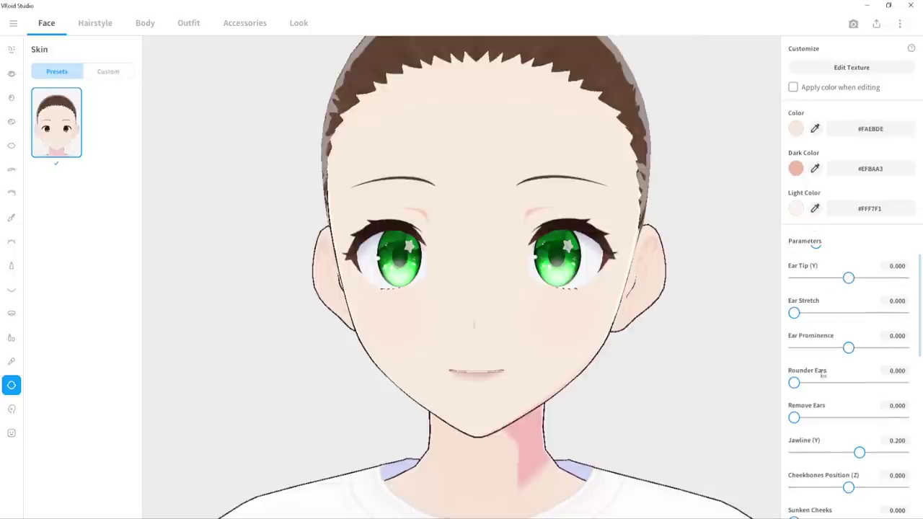
{"action": "left_click_drag", "start_coordinate": [799, 383], "coordinate": [748, 387]}
{"action": "scroll", "coordinate": [807, 456], "scroll_direction": "down", "scroll_amount": 2}
{"action": "scroll", "coordinate": [808, 454], "scroll_direction": "down", "scroll_amount": 3}
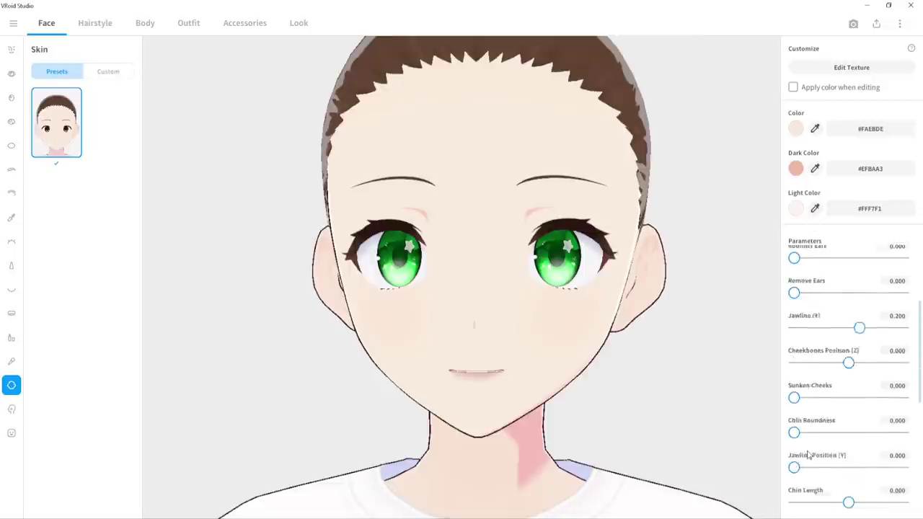
{"action": "scroll", "coordinate": [809, 453], "scroll_direction": "up", "scroll_amount": 4}
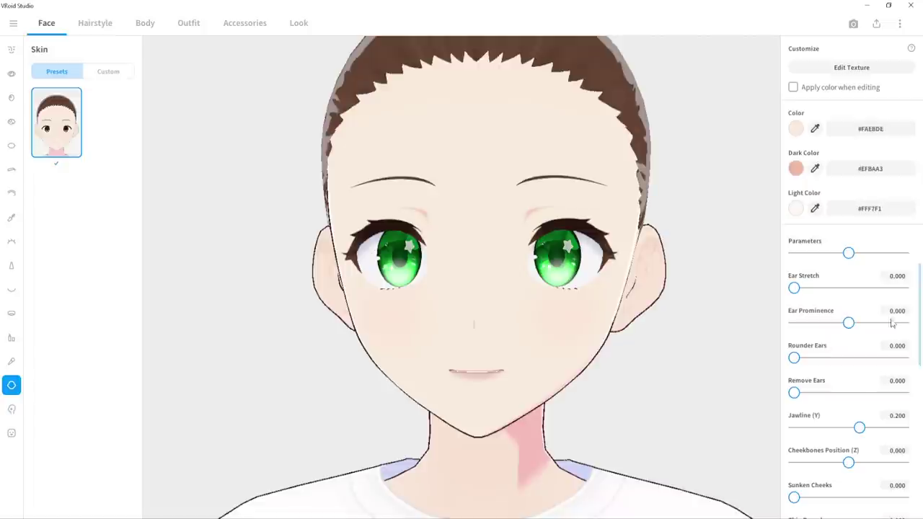
- Try different ear shapes, setting Ear Prominence to -1.000 and Ear Stretch to 0.825
{"action": "left_click", "coordinate": [869, 324]}
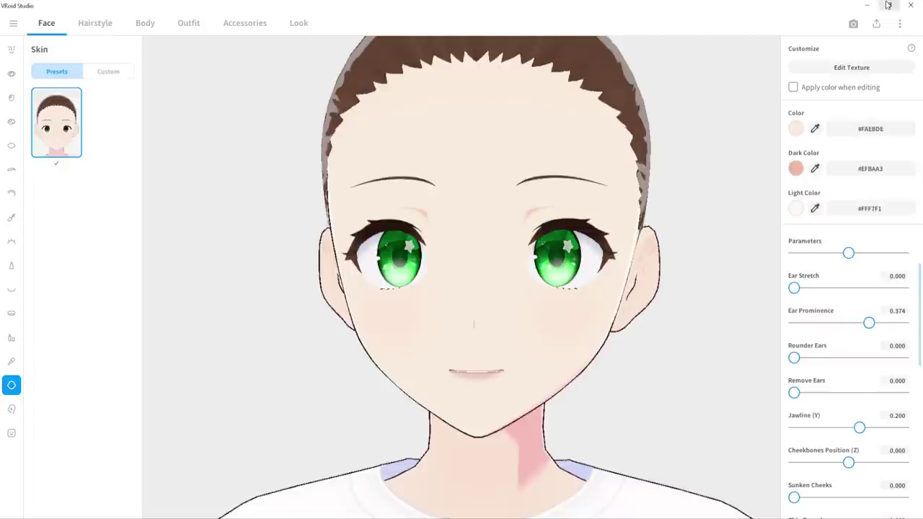
{"action": "left_click_drag", "start_coordinate": [875, 329], "coordinate": [902, 326]}
{"action": "left_click_drag", "start_coordinate": [750, 319], "coordinate": [697, 308]}
{"action": "left_click_drag", "start_coordinate": [796, 289], "coordinate": [861, 292]}
{"action": "left_click_drag", "start_coordinate": [907, 328], "coordinate": [777, 319]}
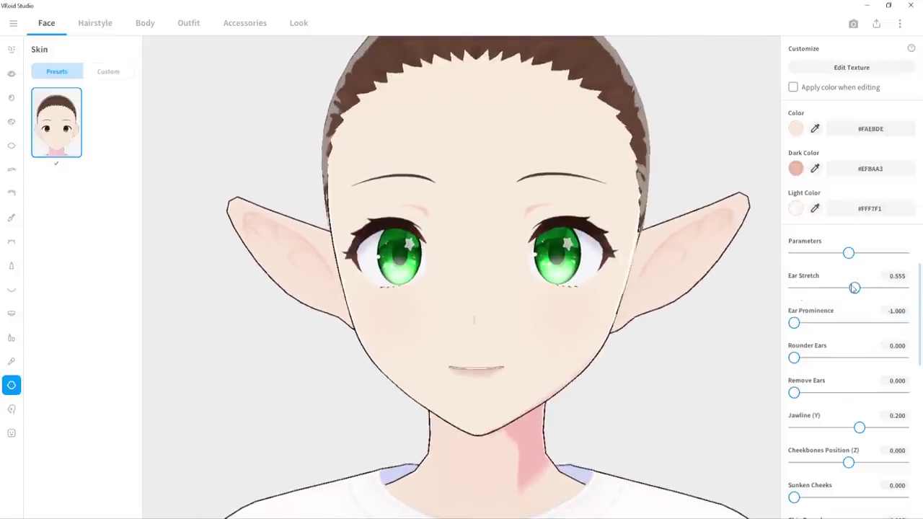
{"action": "left_click_drag", "start_coordinate": [854, 287], "coordinate": [884, 289]}
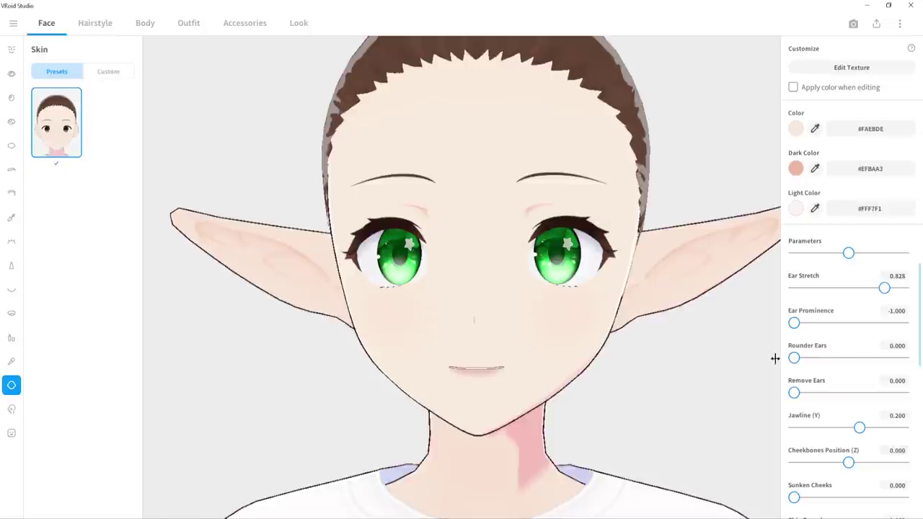
- Set Ear Size to -1.000, Ear Tip (Y) to -0.370, Ear Stretch to 0.000 and Remove Ears to 100.000
{"action": "scroll", "coordinate": [840, 437], "scroll_direction": "down", "scroll_amount": 5}
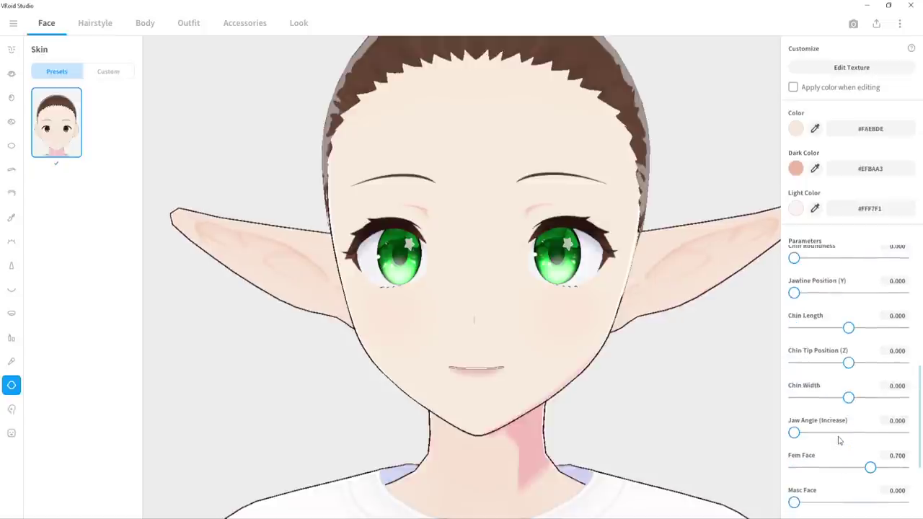
{"action": "scroll", "coordinate": [838, 438], "scroll_direction": "up", "scroll_amount": 5}
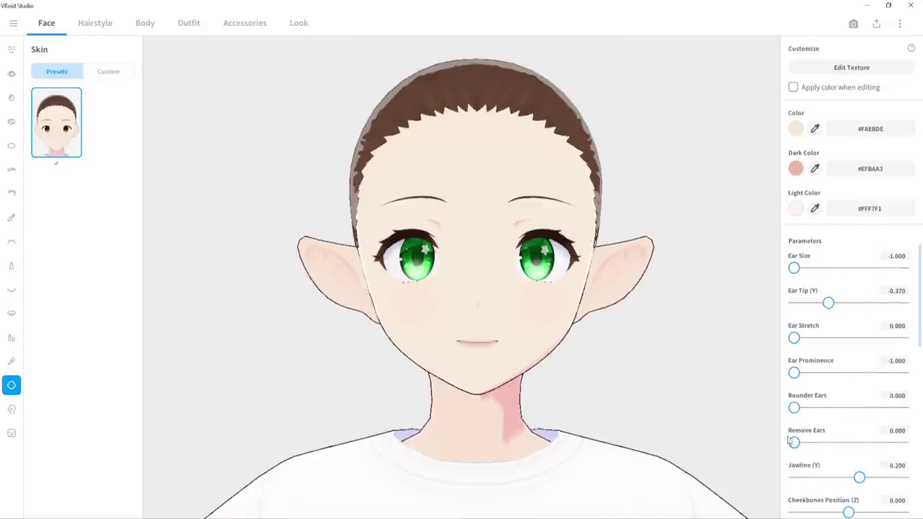
{"action": "left_click_drag", "start_coordinate": [793, 441], "coordinate": [903, 443]}
{"action": "left_click_drag", "start_coordinate": [613, 375], "coordinate": [661, 384]}
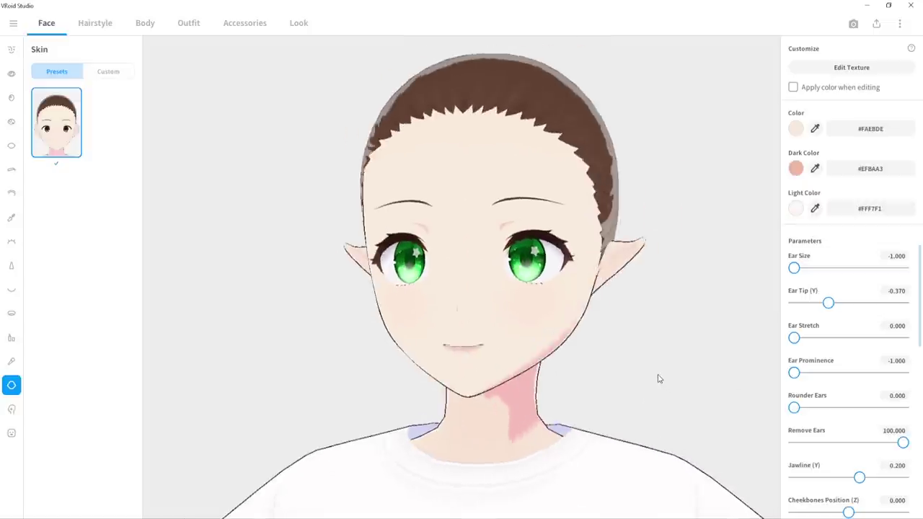
- Try Ear Tip (Y) at -1.000, and reset both Remove Ears and Ear Tip (Y) to 0
{"action": "left_click_drag", "start_coordinate": [825, 302], "coordinate": [761, 301]}
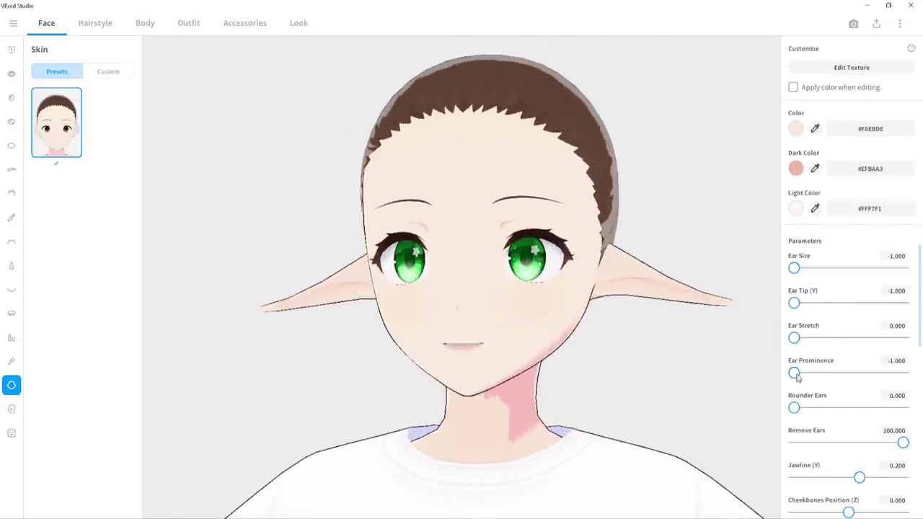
{"action": "left_click_drag", "start_coordinate": [893, 447], "coordinate": [737, 436]}
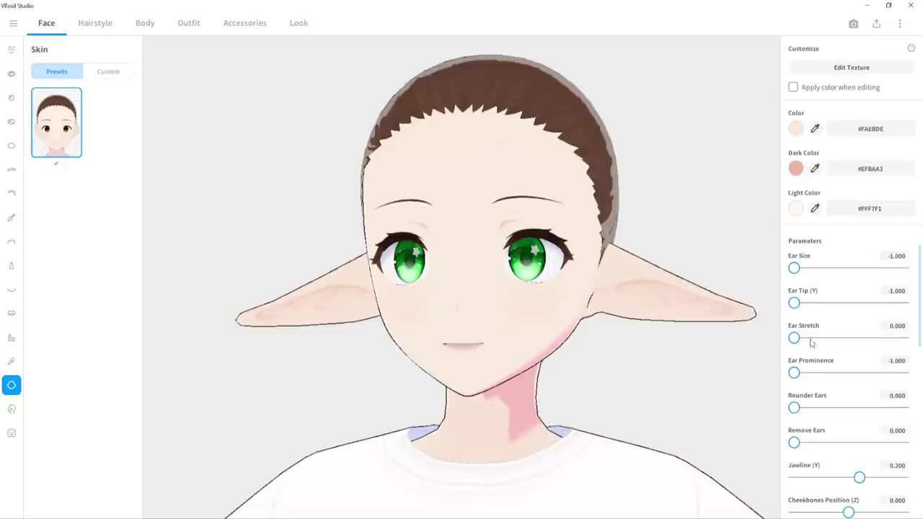
{"action": "left_click_drag", "start_coordinate": [794, 304], "coordinate": [849, 316]}
{"action": "type", "text": "0"}
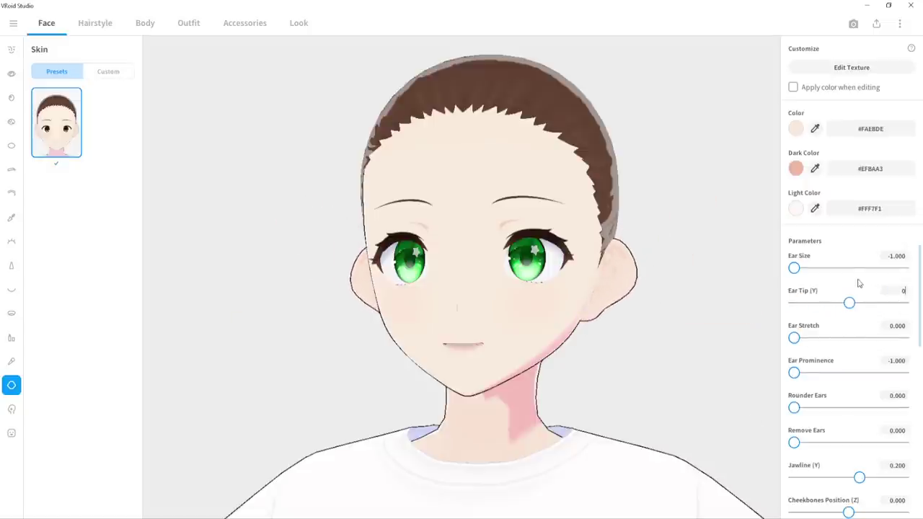
{"action": "key", "text": "Return"}
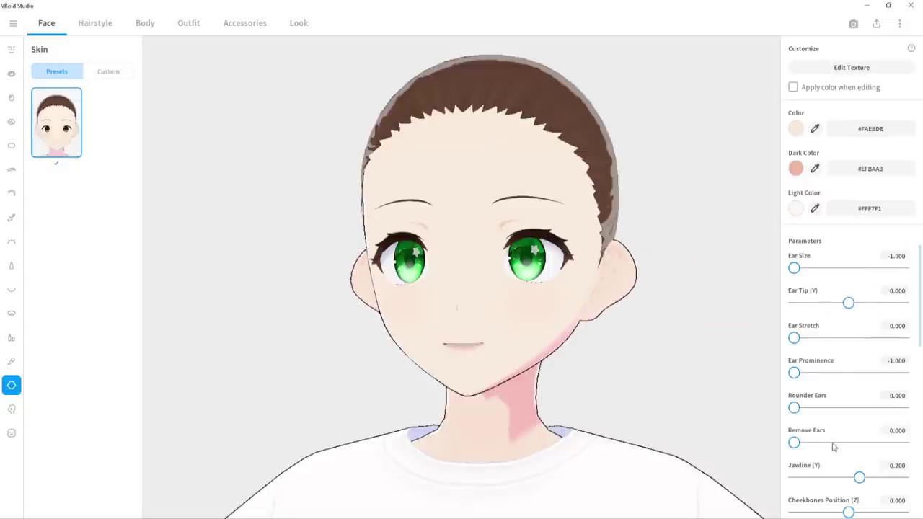
- Raise Remove Ears to its maximum and set Chin Width to -0.705, Fem Face to 0.366 and Fem Outlines to 0.537
{"action": "left_click_drag", "start_coordinate": [794, 443], "coordinate": [903, 443]}
{"action": "left_click_drag", "start_coordinate": [704, 372], "coordinate": [641, 362]}
{"action": "scroll", "coordinate": [662, 364], "scroll_direction": "up", "scroll_amount": 2}
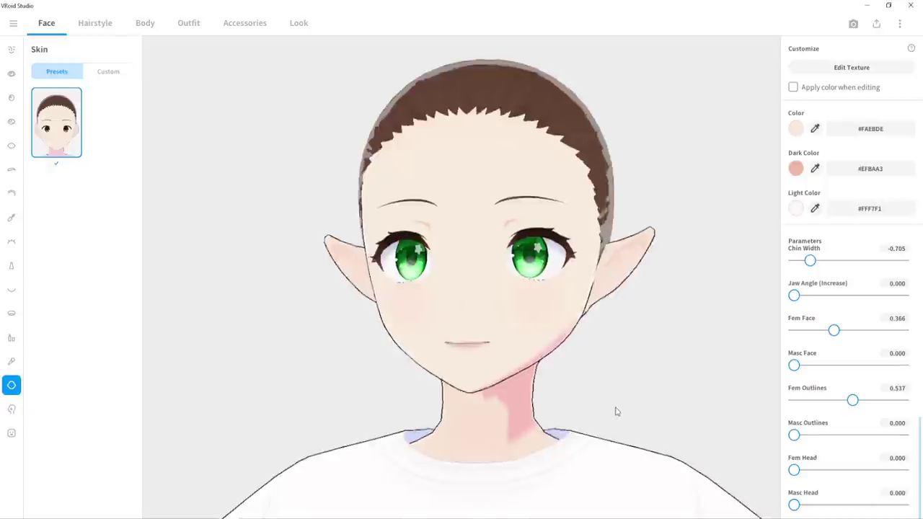
{"action": "left_click_drag", "start_coordinate": [614, 410], "coordinate": [631, 417]}
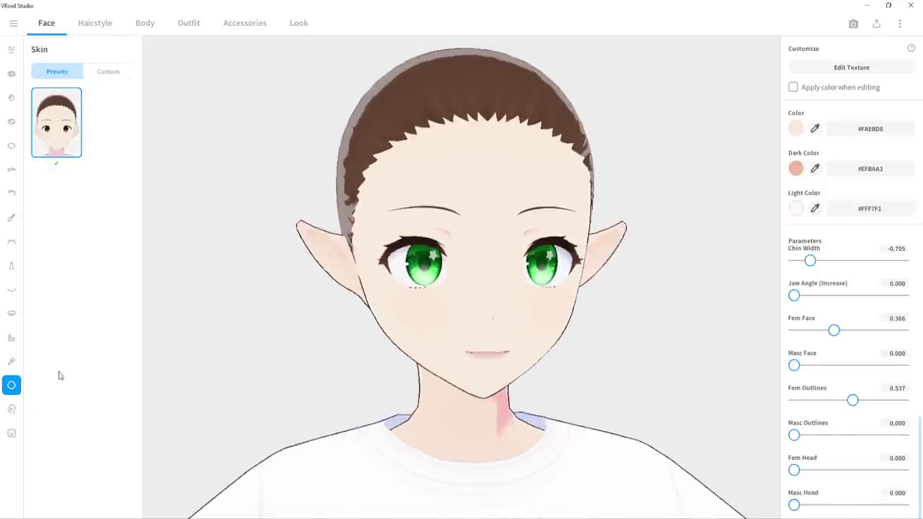
- Try face paint presets, including the blue forehead gradient and the moustache with goatee
{"action": "left_click", "coordinate": [12, 409]}
{"action": "scroll", "coordinate": [116, 348], "scroll_direction": "down", "scroll_amount": 2}
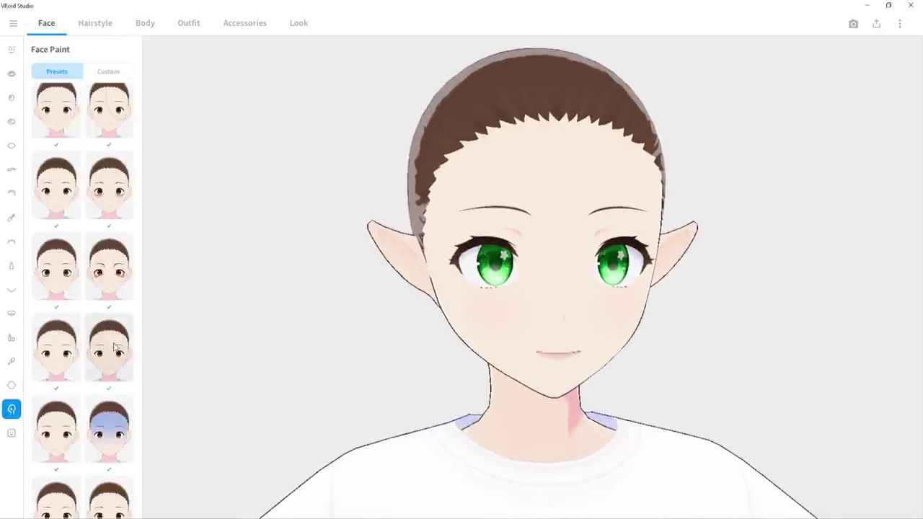
{"action": "left_click", "coordinate": [114, 348]}
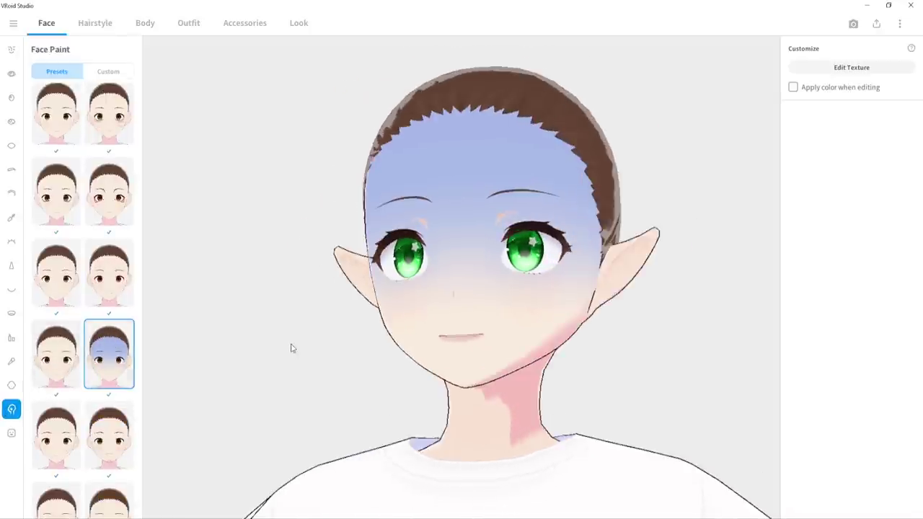
{"action": "scroll", "coordinate": [80, 366], "scroll_direction": "down", "scroll_amount": 2}
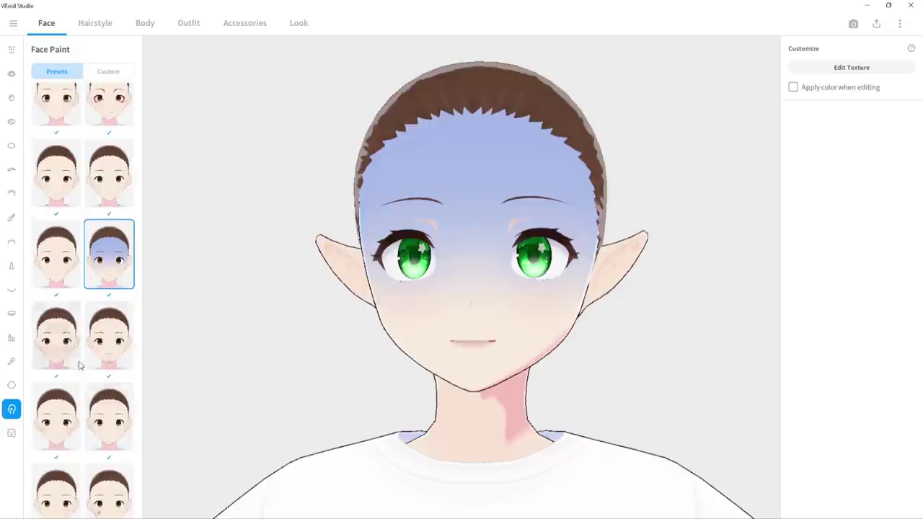
{"action": "left_click", "coordinate": [67, 358]}
{"action": "left_click", "coordinate": [108, 338]}
{"action": "mouse_move", "coordinate": [338, 381]}
{"action": "left_mouse_down"}
{"action": "mouse_move", "coordinate": [361, 375]}
{"action": "mouse_move", "coordinate": [340, 383]}
{"action": "left_mouse_up"}
- Try more face paint presets, including the facial wrinkles and the striped cheek markings
{"action": "scroll", "coordinate": [80, 426], "scroll_direction": "down", "scroll_amount": 1}
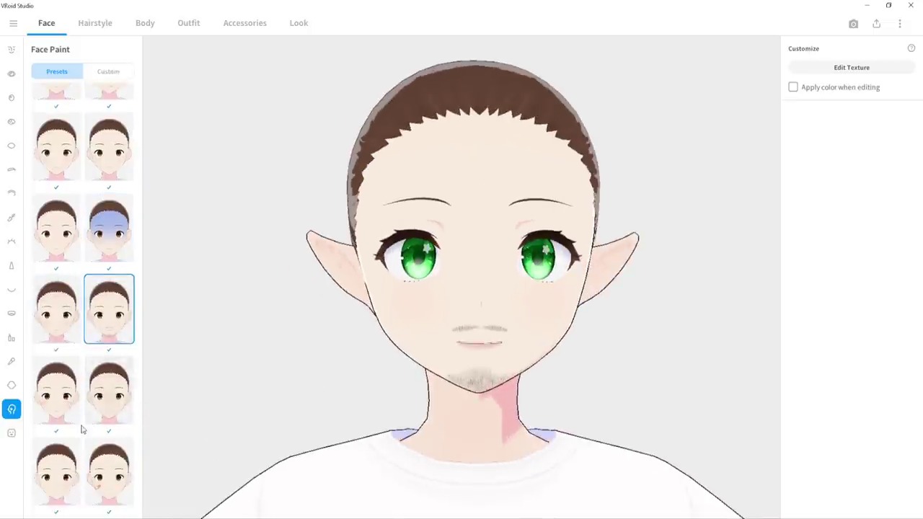
{"action": "left_click", "coordinate": [62, 371]}
{"action": "left_click", "coordinate": [108, 470]}
{"action": "left_click", "coordinate": [72, 474]}
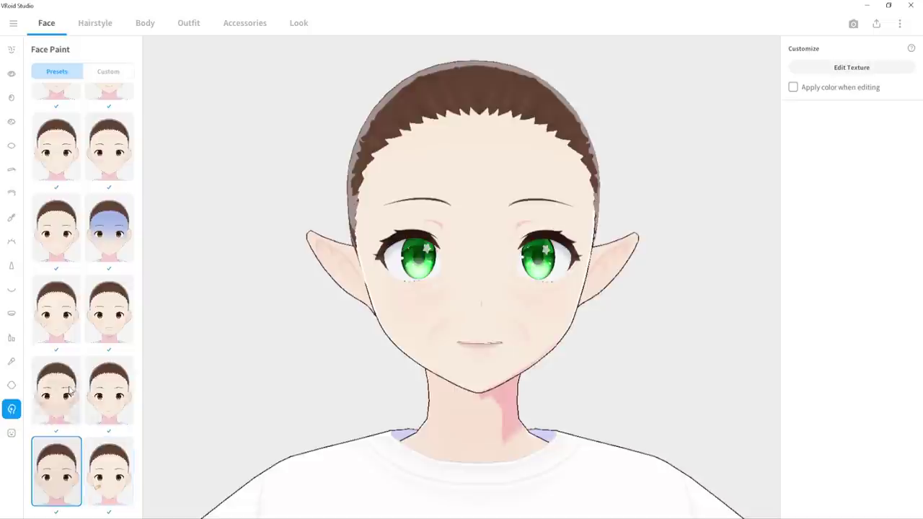
{"action": "left_click", "coordinate": [70, 390]}
- Try the lipstick kiss mark and the two presets below it, and set the face paint to none
{"action": "scroll", "coordinate": [101, 238], "scroll_direction": "up", "scroll_amount": 5}
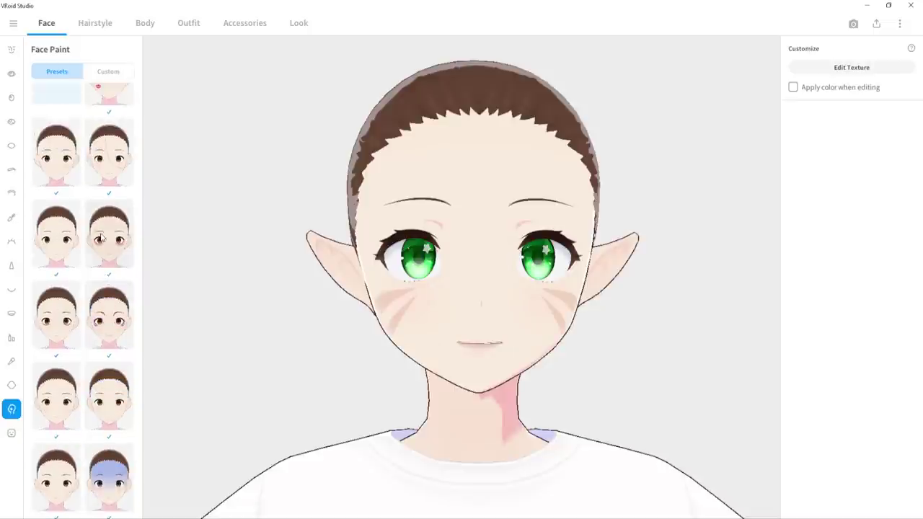
{"action": "scroll", "coordinate": [101, 238], "scroll_direction": "up", "scroll_amount": 2}
{"action": "left_click", "coordinate": [117, 128]}
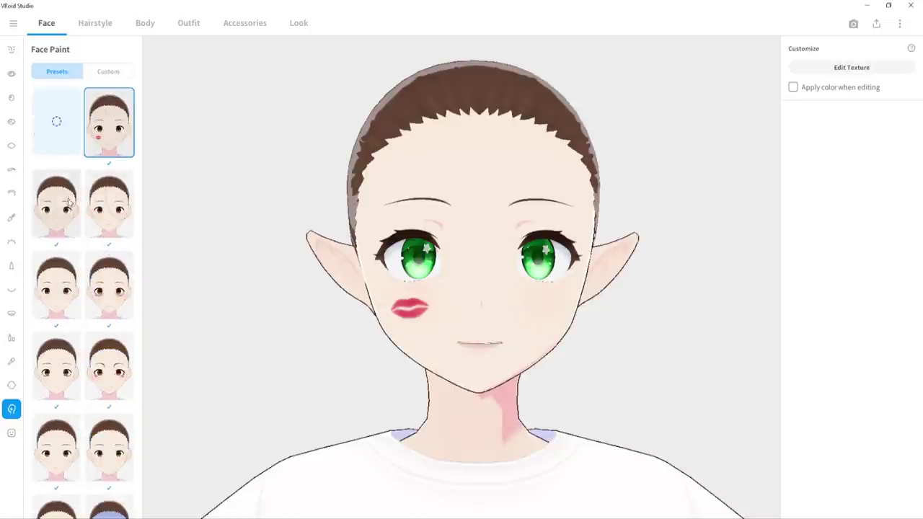
{"action": "left_click", "coordinate": [67, 203]}
{"action": "left_click", "coordinate": [101, 213]}
{"action": "left_click", "coordinate": [64, 148]}
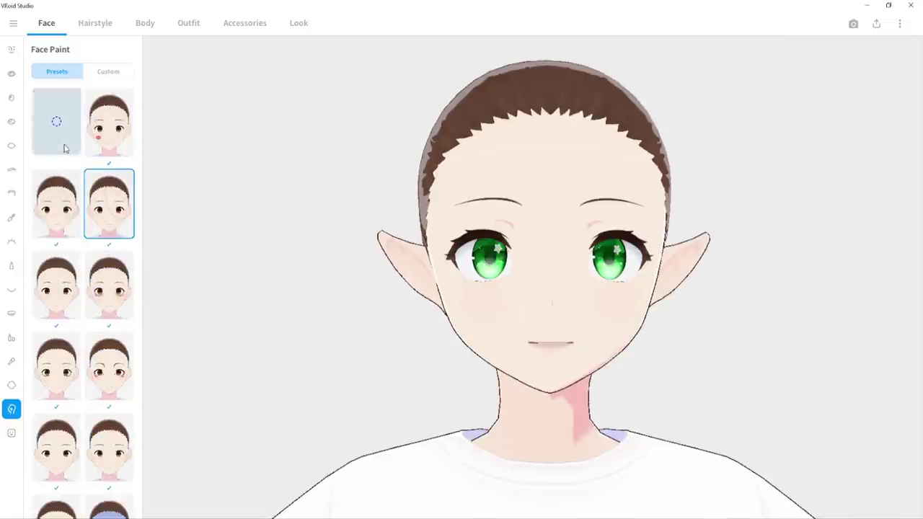
- Try the long straight hairstyle set, no hair, and the double-bun set with blunt bangs
{"action": "left_click", "coordinate": [94, 22]}
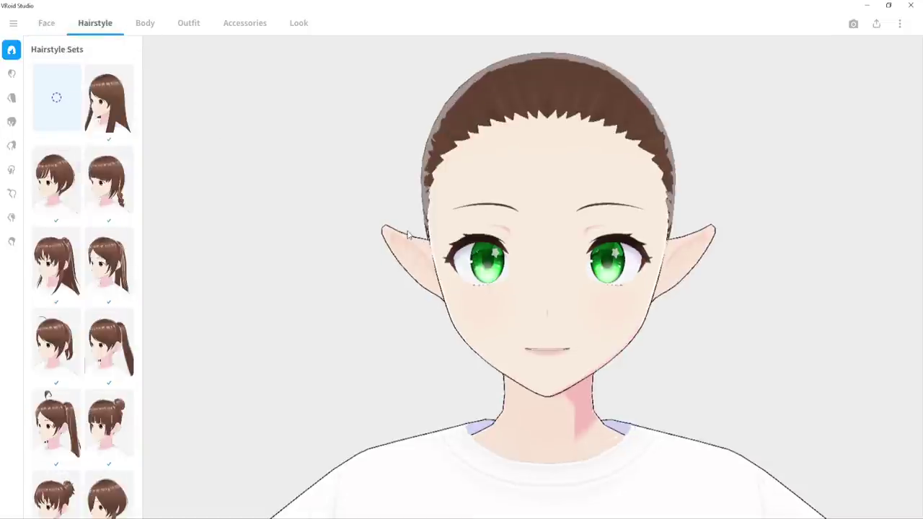
{"action": "left_click", "coordinate": [109, 98]}
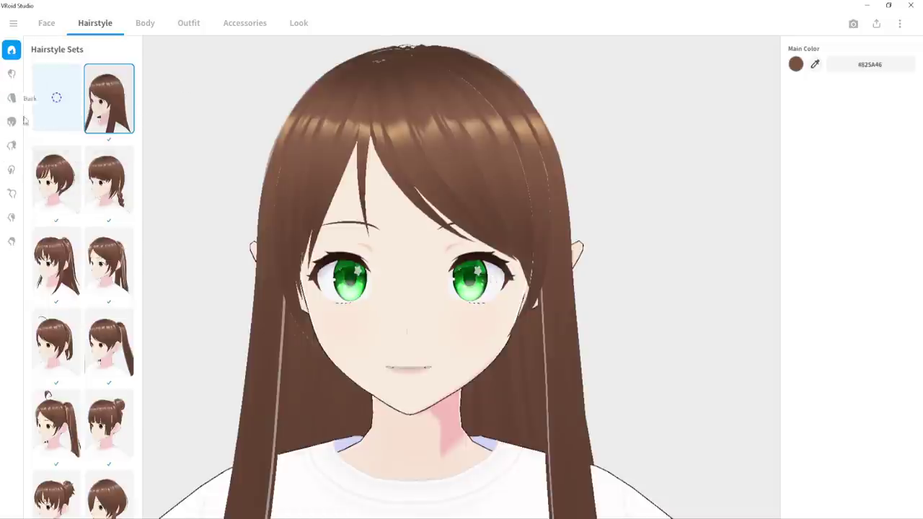
{"action": "left_click", "coordinate": [42, 97]}
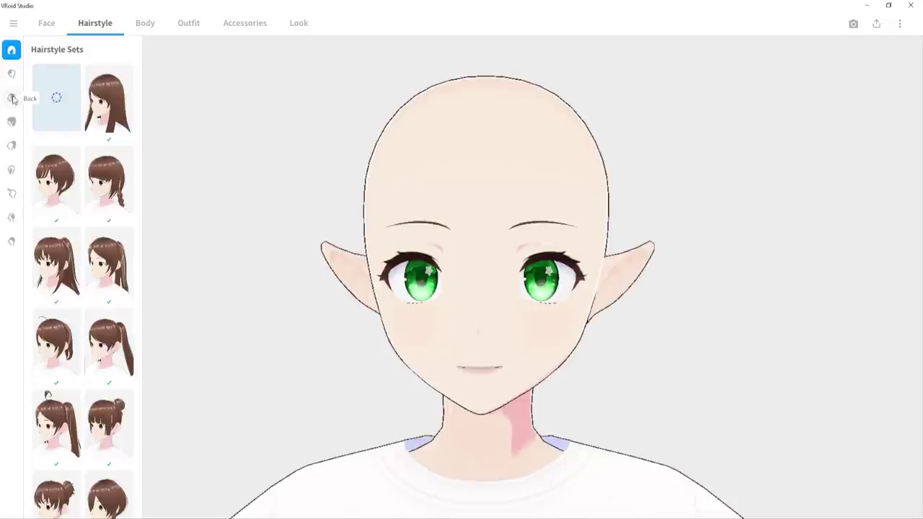
{"action": "scroll", "coordinate": [92, 257], "scroll_direction": "down", "scroll_amount": 5}
{"action": "left_click", "coordinate": [109, 229]}
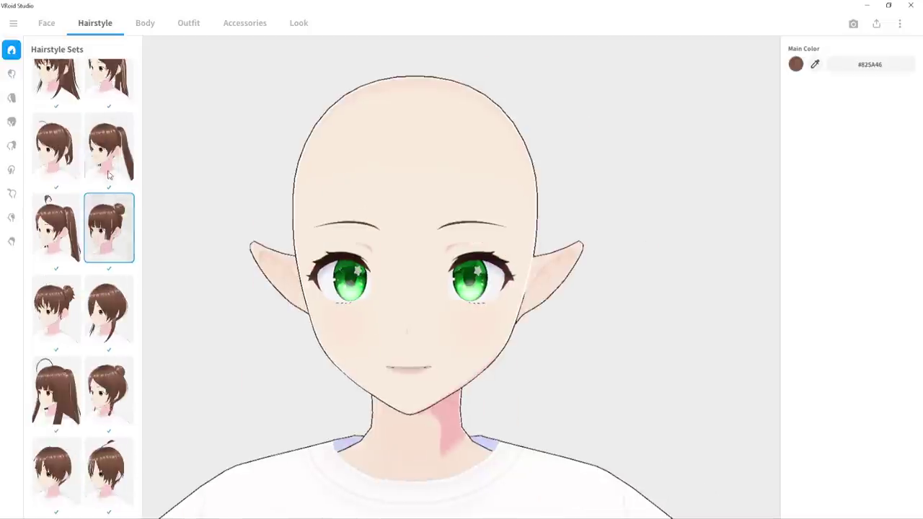
{"action": "right_click_drag", "start_coordinate": [238, 271], "coordinate": [399, 268]}
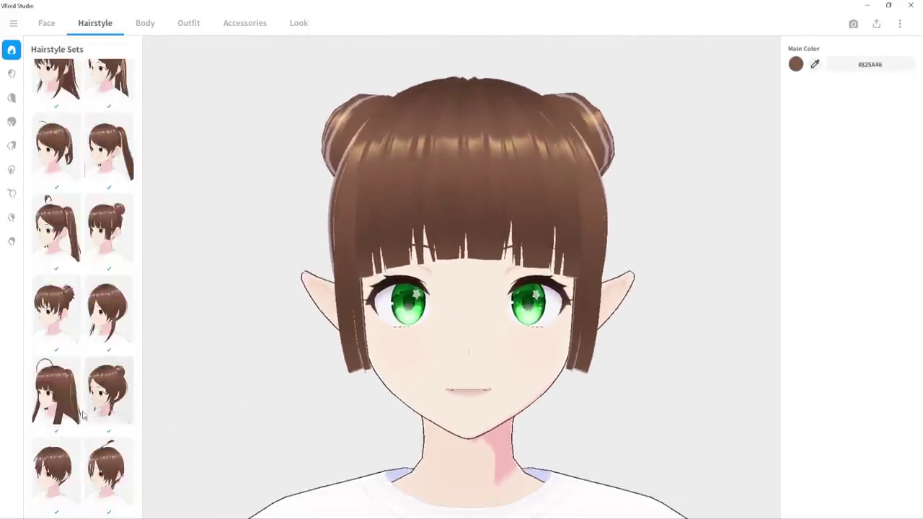
- Apply the short hairstyle set with the single upright strand and select Freehand Group 1 of its front hair for editing
{"action": "left_click", "coordinate": [108, 472]}
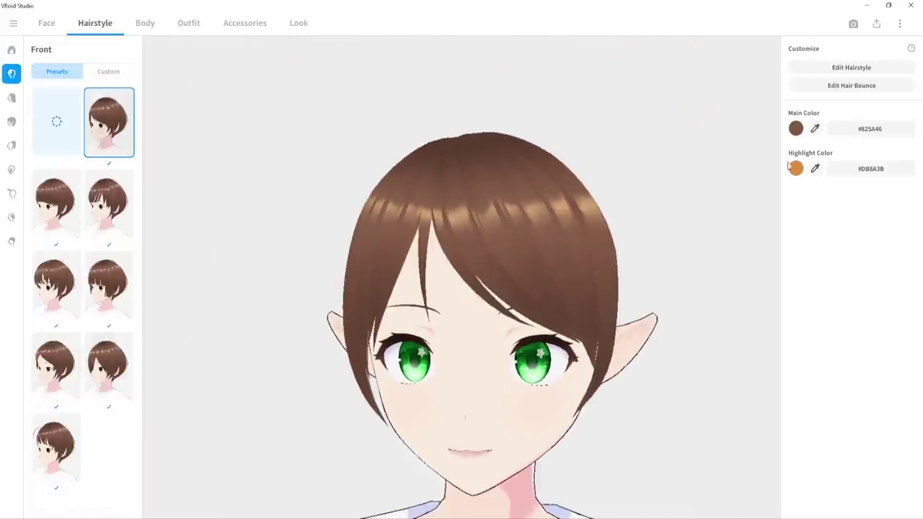
{"action": "left_click", "coordinate": [845, 66]}
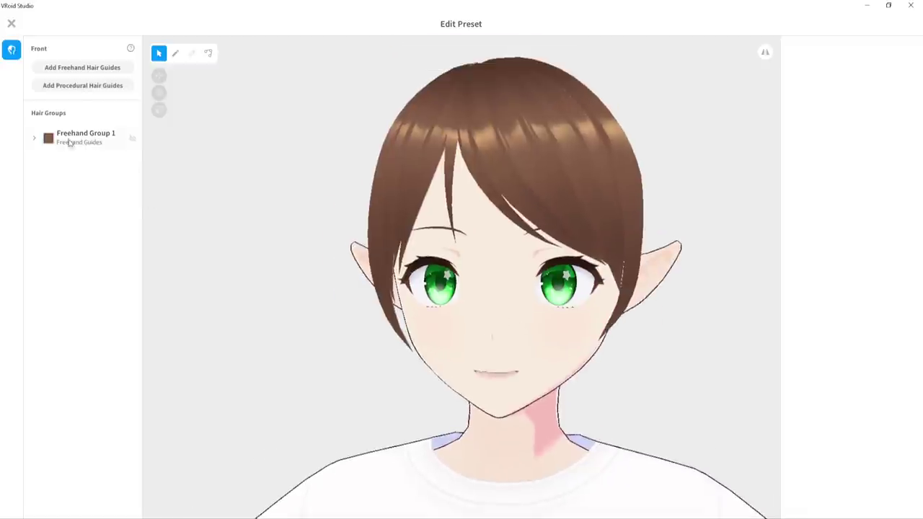
{"action": "left_click", "coordinate": [35, 141]}
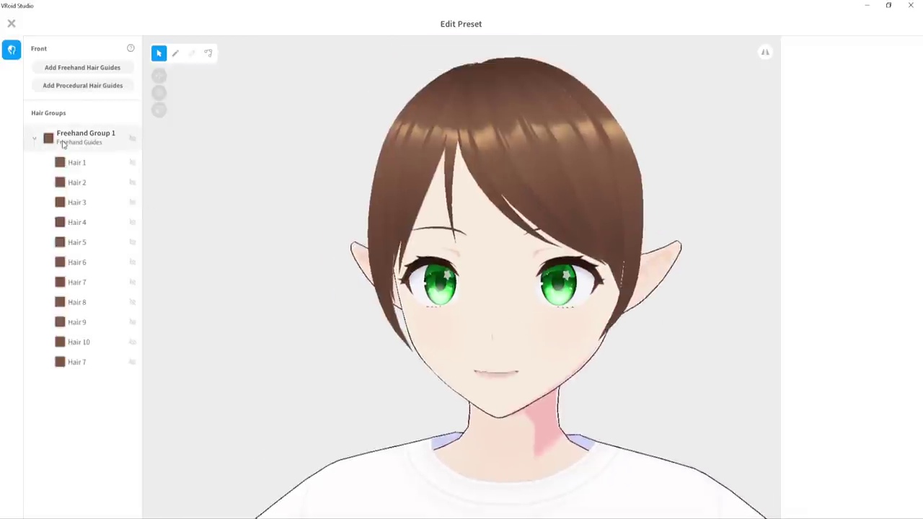
{"action": "left_click", "coordinate": [67, 143]}
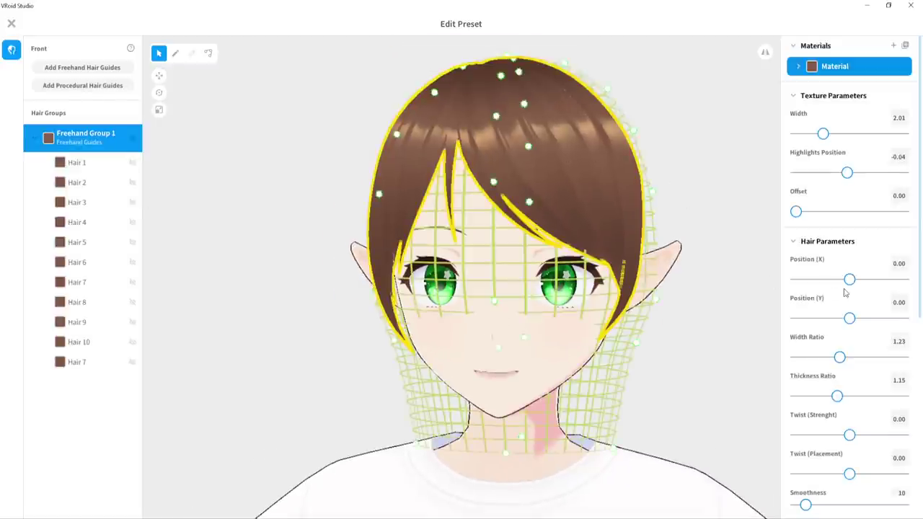
- Set Freehand Group 1's Twist (Placement) to 0.11 and look through its Cross Section options
{"action": "scroll", "coordinate": [846, 292], "scroll_direction": "down", "scroll_amount": 3}
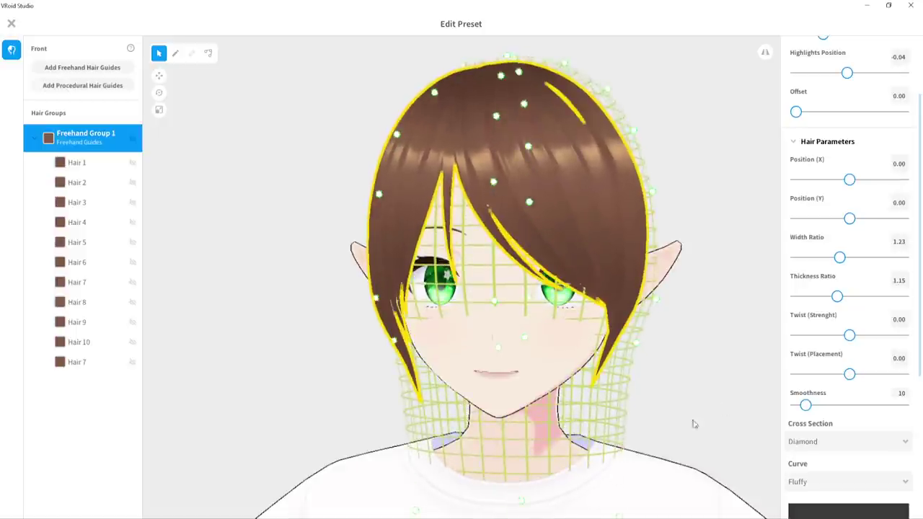
{"action": "left_click_drag", "start_coordinate": [856, 372], "coordinate": [873, 378]}
{"action": "scroll", "coordinate": [865, 380], "scroll_direction": "down", "scroll_amount": 5}
{"action": "left_click", "coordinate": [825, 293]}
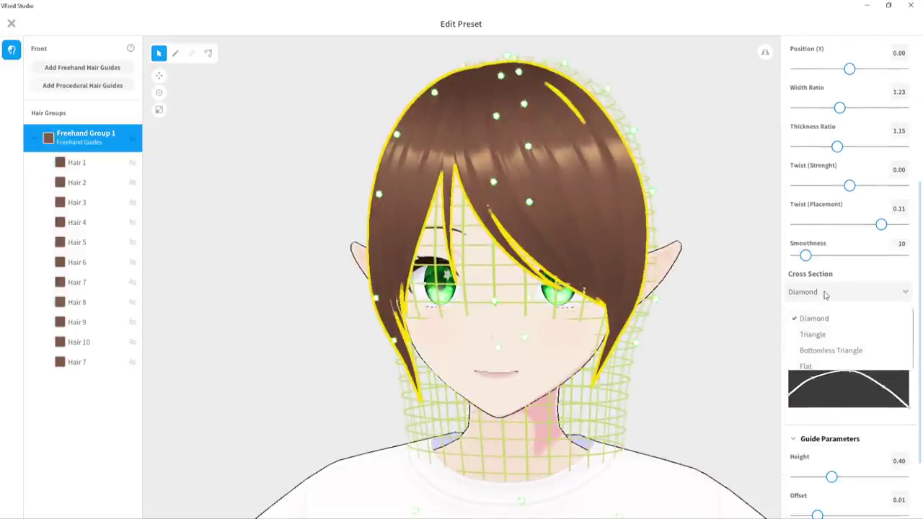
{"action": "scroll", "coordinate": [823, 347], "scroll_direction": "down", "scroll_amount": 2}
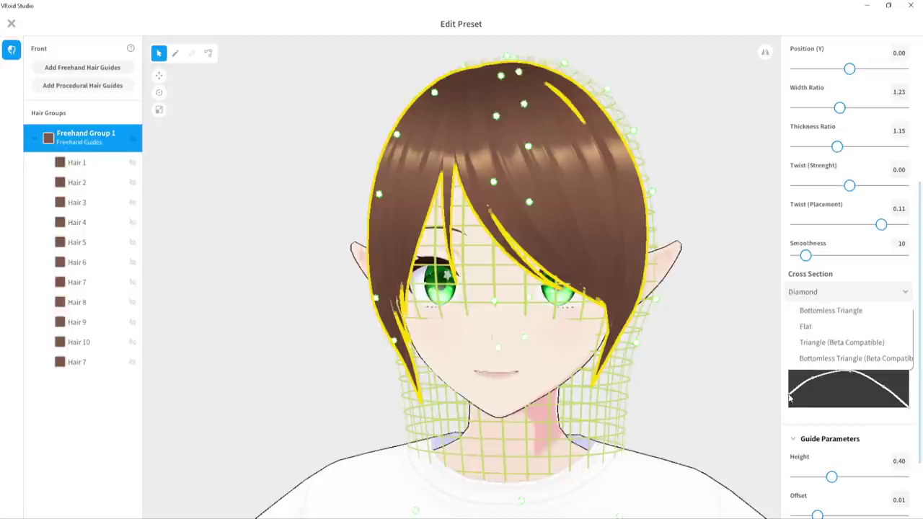
{"action": "left_click", "coordinate": [785, 413]}
- Set Freehand Group 1's Curve to Straight and raise its curve points to the top of the graph
{"action": "left_click", "coordinate": [809, 333]}
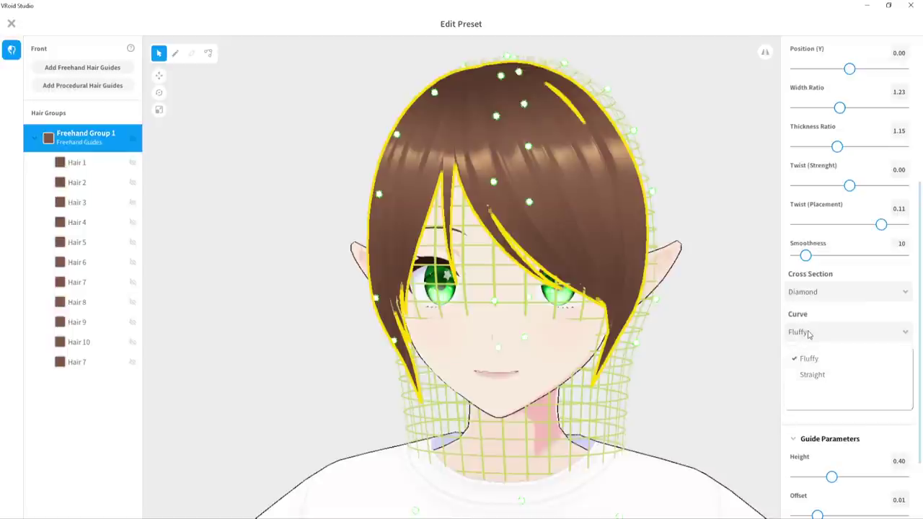
{"action": "left_click", "coordinate": [813, 376]}
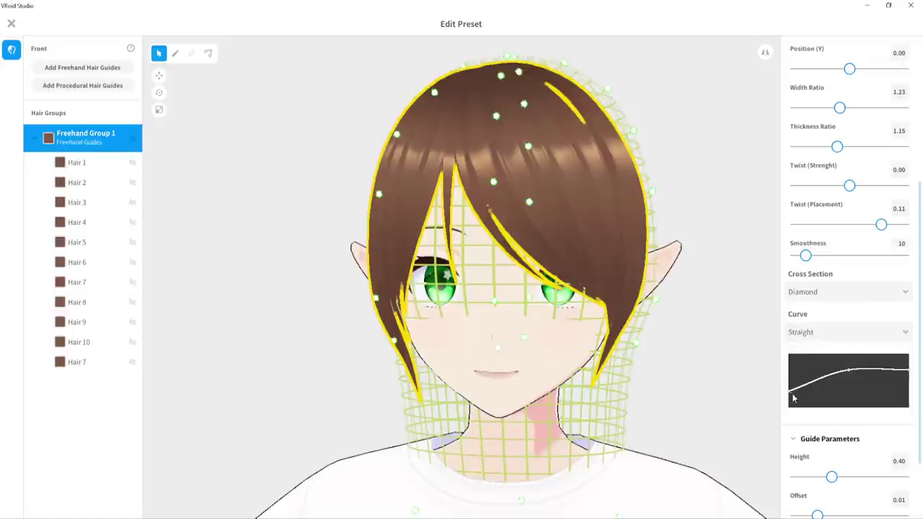
{"action": "left_click_drag", "start_coordinate": [788, 390], "coordinate": [791, 353]}
{"action": "left_click_drag", "start_coordinate": [886, 372], "coordinate": [843, 359]}
- Select the Hair 5 strand in the front bangs and set its Curve to Straight
{"action": "scroll", "coordinate": [828, 429], "scroll_direction": "down", "scroll_amount": 2}
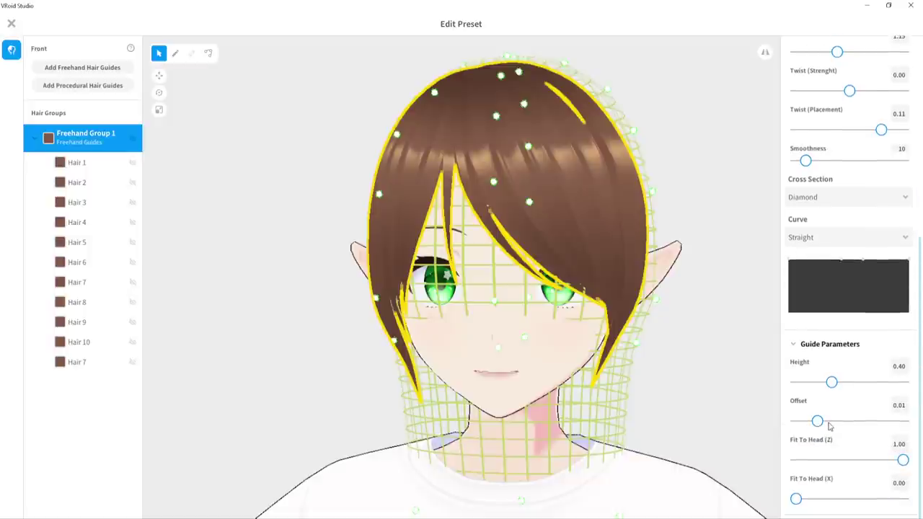
{"action": "left_click", "coordinate": [517, 213]}
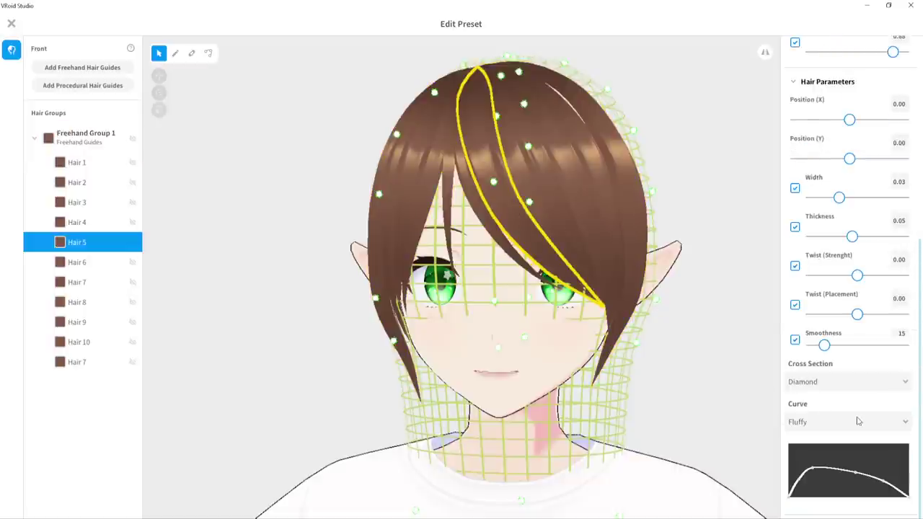
{"action": "scroll", "coordinate": [829, 407], "scroll_direction": "up", "scroll_amount": 1}
{"action": "scroll", "coordinate": [822, 422], "scroll_direction": "down", "scroll_amount": 1}
{"action": "left_click", "coordinate": [813, 426]}
{"action": "left_click", "coordinate": [813, 466]}
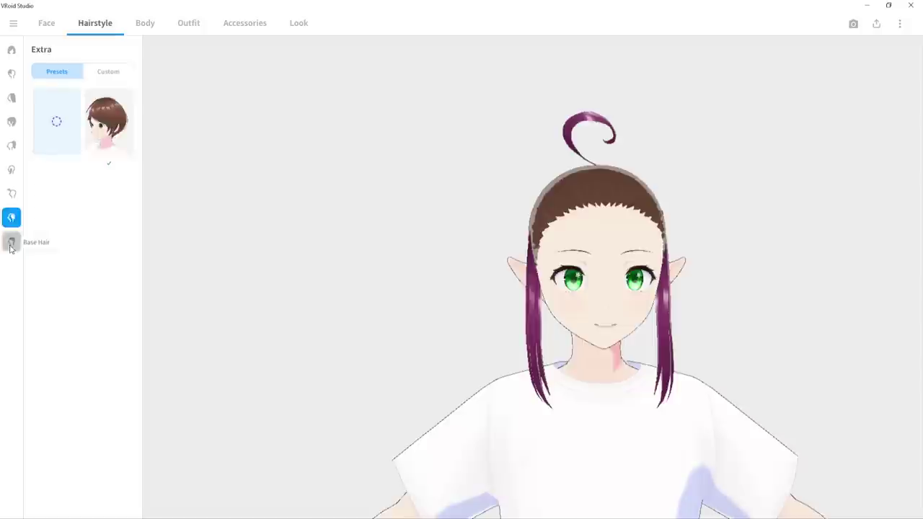
- Set the base hair's main color to #7D3461 by sampling the purple side hair, and leave its texture editor
{"action": "left_click", "coordinate": [10, 243]}
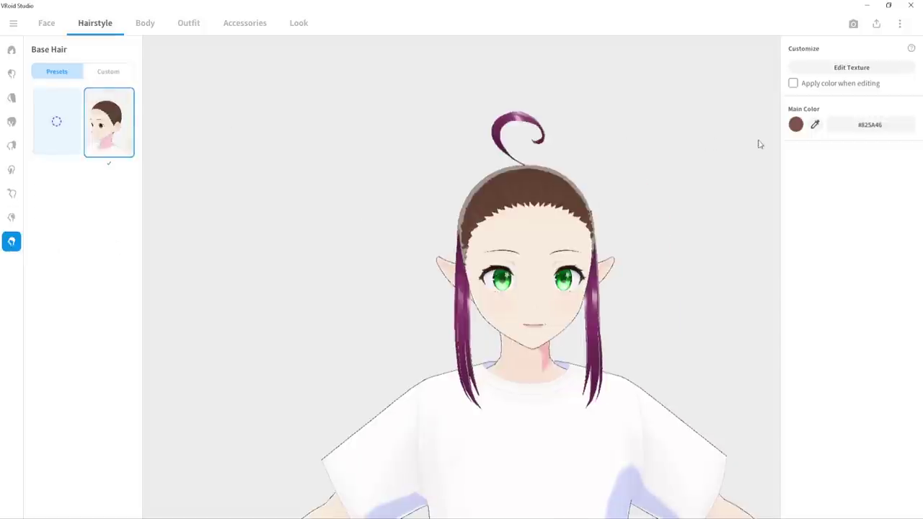
{"action": "left_click", "coordinate": [796, 126]}
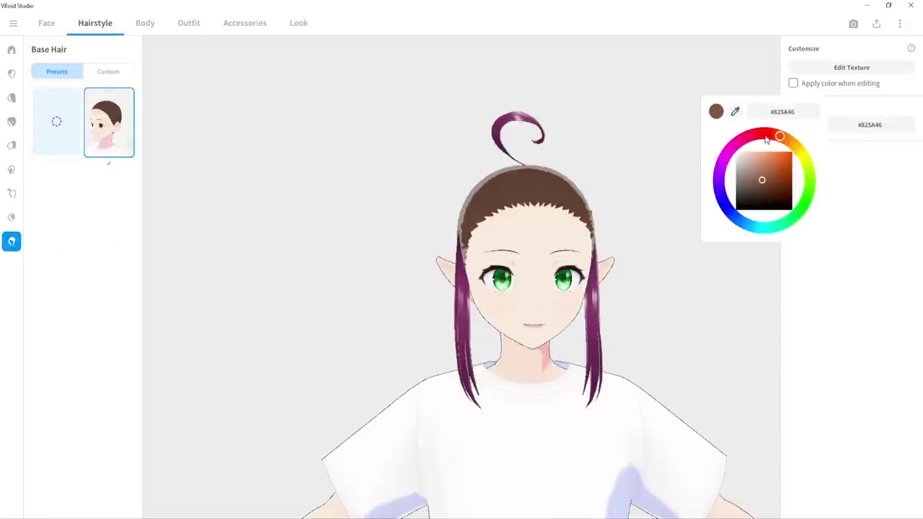
{"action": "left_click_drag", "start_coordinate": [766, 140], "coordinate": [759, 137]}
{"action": "left_click_drag", "start_coordinate": [764, 179], "coordinate": [766, 168]}
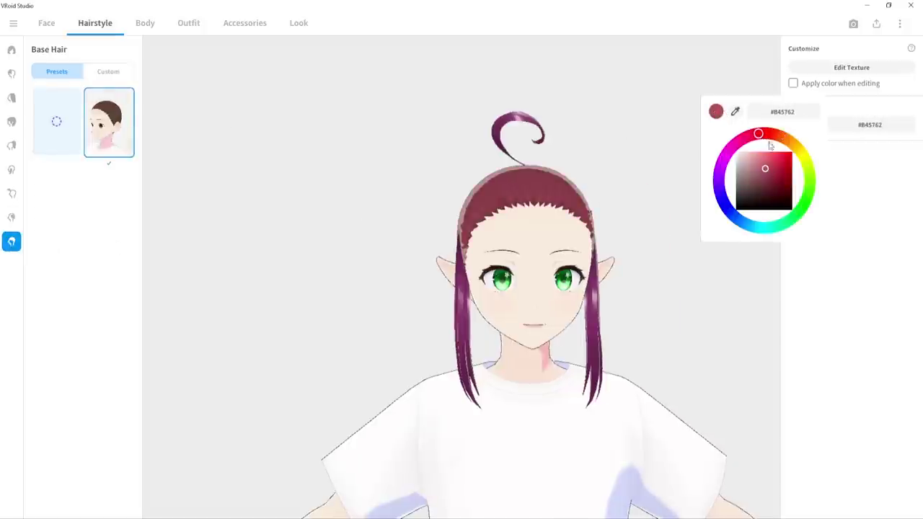
{"action": "left_click", "coordinate": [736, 112]}
{"action": "left_click", "coordinate": [595, 331]}
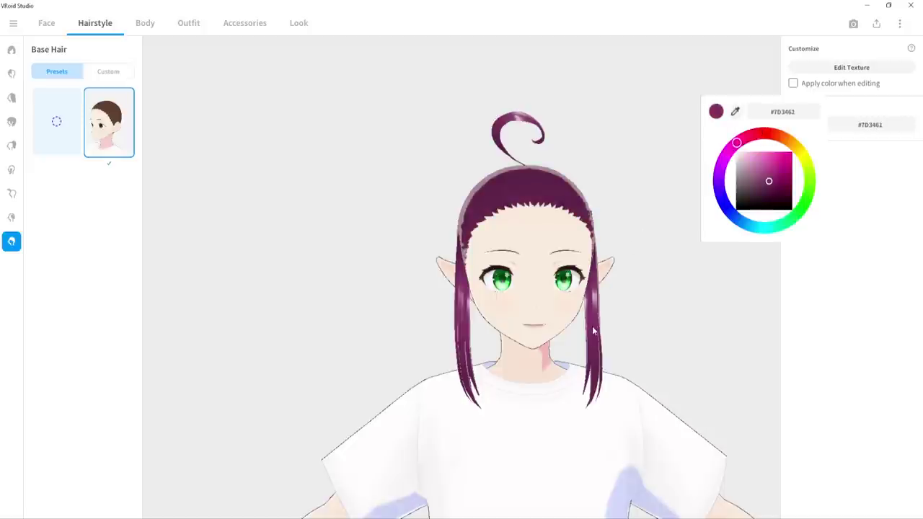
{"action": "left_click", "coordinate": [793, 277]}
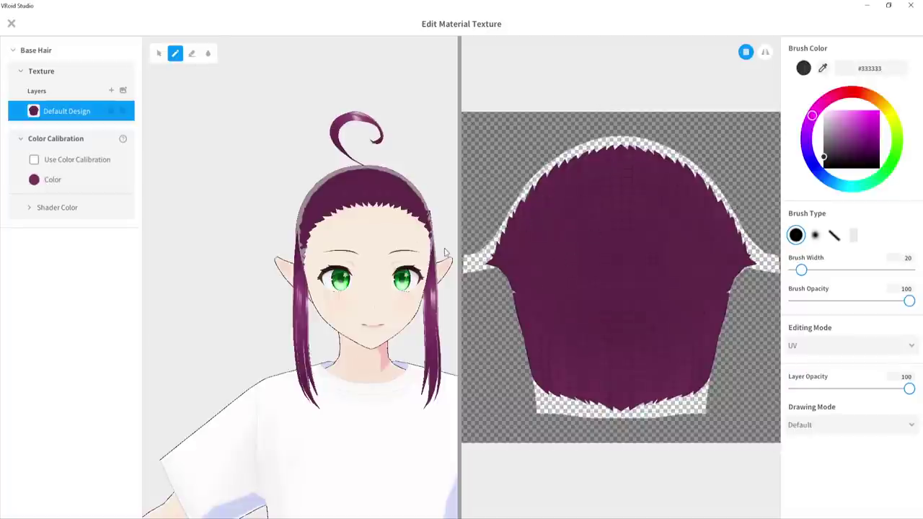
{"action": "left_click", "coordinate": [12, 24]}
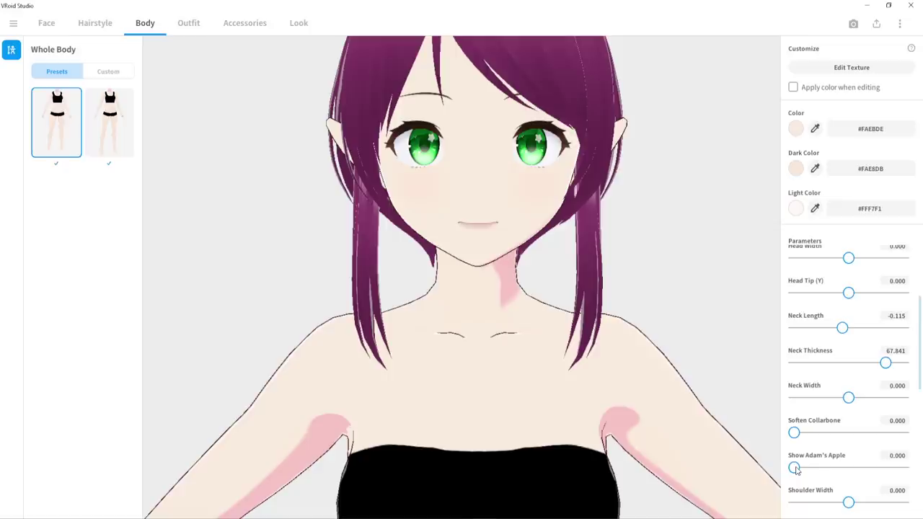
- Try the Show Adam's Apple and Soften Collarbone parameters and leave both at their minimum
{"action": "mouse_move", "coordinate": [794, 468]}
{"action": "left_mouse_down"}
{"action": "mouse_move", "coordinate": [901, 469]}
{"action": "mouse_move", "coordinate": [754, 467]}
{"action": "left_mouse_up"}
{"action": "mouse_move", "coordinate": [794, 434]}
{"action": "left_mouse_down"}
{"action": "mouse_move", "coordinate": [902, 434]}
{"action": "mouse_move", "coordinate": [777, 437]}
{"action": "left_mouse_up"}
- Set the body's Waist Width to 1.000 and Torso Length to 0.053
{"action": "scroll", "coordinate": [851, 464], "scroll_direction": "down", "scroll_amount": 2}
{"action": "left_click_drag", "start_coordinate": [849, 428], "coordinate": [903, 442]}
{"action": "scroll", "coordinate": [876, 435], "scroll_direction": "down", "scroll_amount": 8}
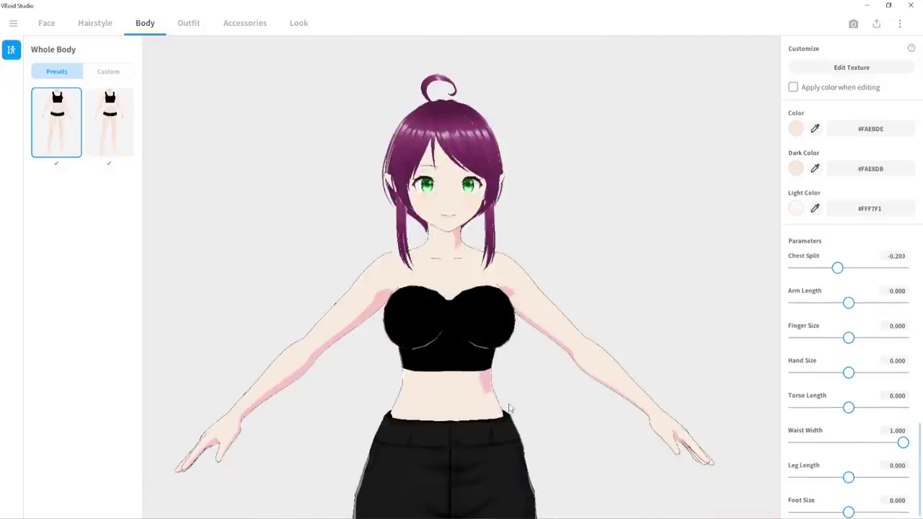
{"action": "right_click_drag", "start_coordinate": [481, 440], "coordinate": [516, 360]}
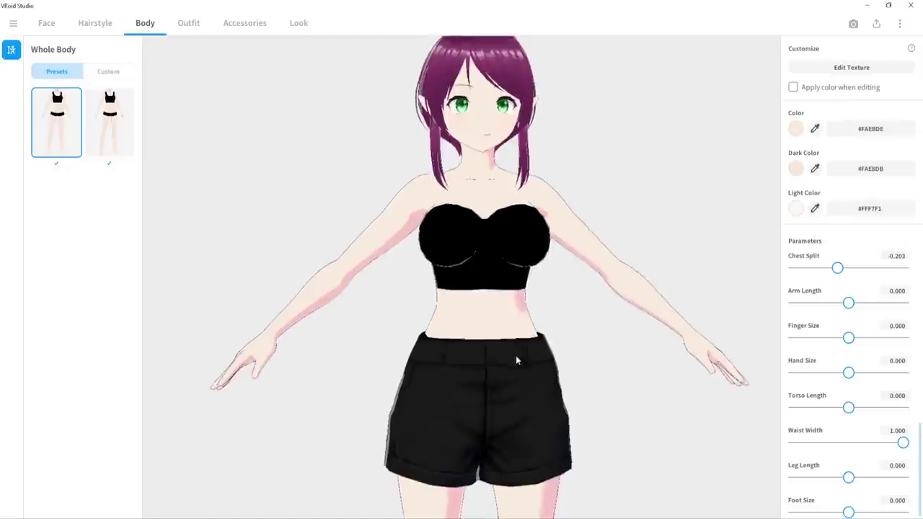
{"action": "mouse_move", "coordinate": [904, 444]}
{"action": "left_mouse_down"}
{"action": "mouse_move", "coordinate": [748, 439]}
{"action": "mouse_move", "coordinate": [903, 442]}
{"action": "left_mouse_up"}
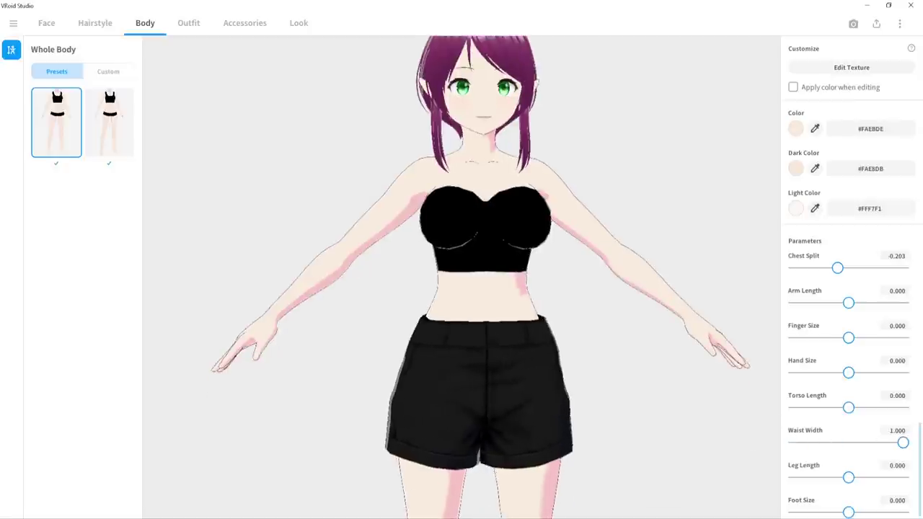
{"action": "left_click_drag", "start_coordinate": [849, 407], "coordinate": [851, 430]}
{"action": "scroll", "coordinate": [851, 430], "scroll_direction": "down", "scroll_amount": 1}
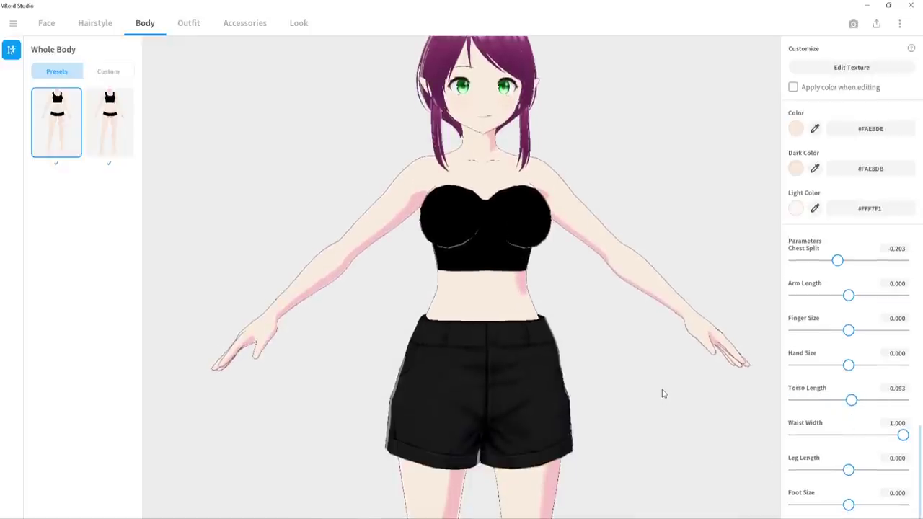
{"action": "scroll", "coordinate": [590, 324], "scroll_direction": "up", "scroll_amount": 2}
{"action": "mouse_move", "coordinate": [590, 324]}
{"action": "right_mouse_down"}
{"action": "mouse_move", "coordinate": [584, 320]}
{"action": "mouse_move", "coordinate": [593, 324]}
{"action": "right_mouse_up"}
{"action": "scroll", "coordinate": [576, 331], "scroll_direction": "down", "scroll_amount": 2}
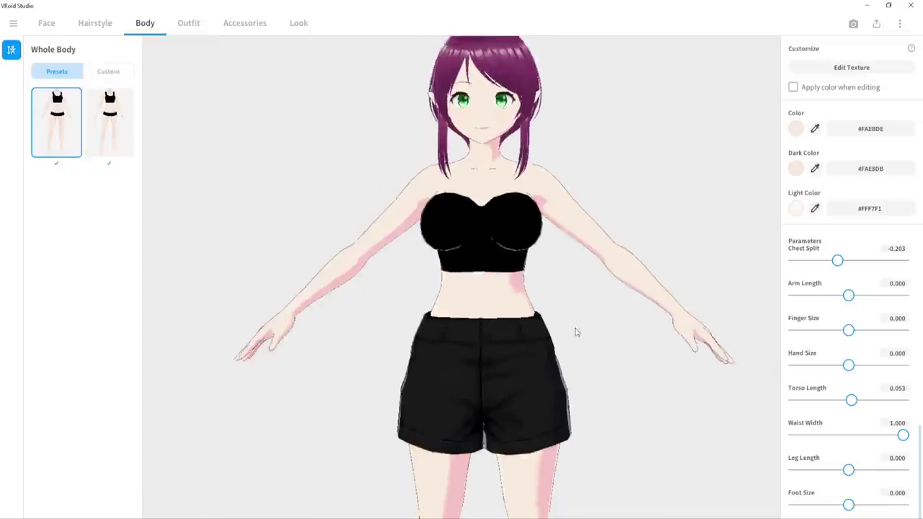
{"action": "scroll", "coordinate": [576, 332], "scroll_direction": "down", "scroll_amount": 1}
{"action": "middle_click_drag", "start_coordinate": [529, 377], "coordinate": [631, 371]}
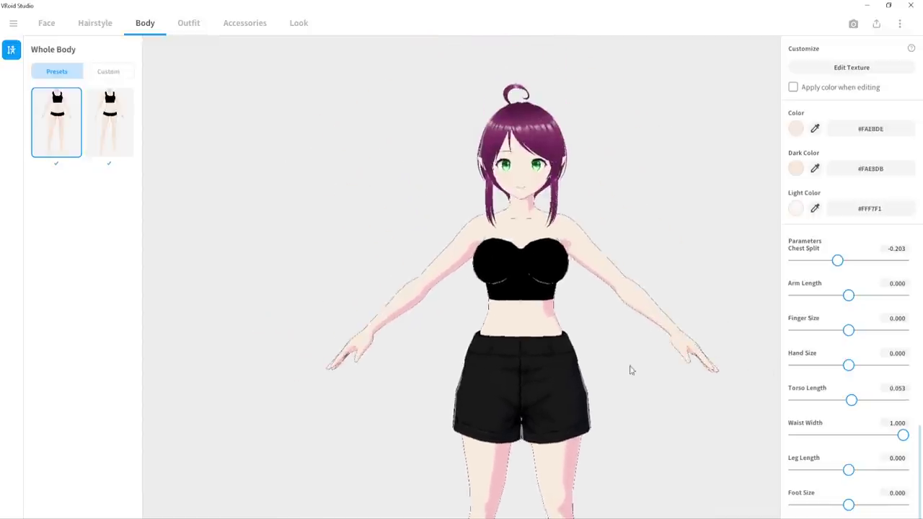
{"action": "scroll", "coordinate": [880, 348], "scroll_direction": "up", "scroll_amount": 5}
- Try the whole-set outfits with the red hoodie, pink-skirt school uniform, navy blazer uniform and pink maid dress
{"action": "left_click", "coordinate": [188, 22]}
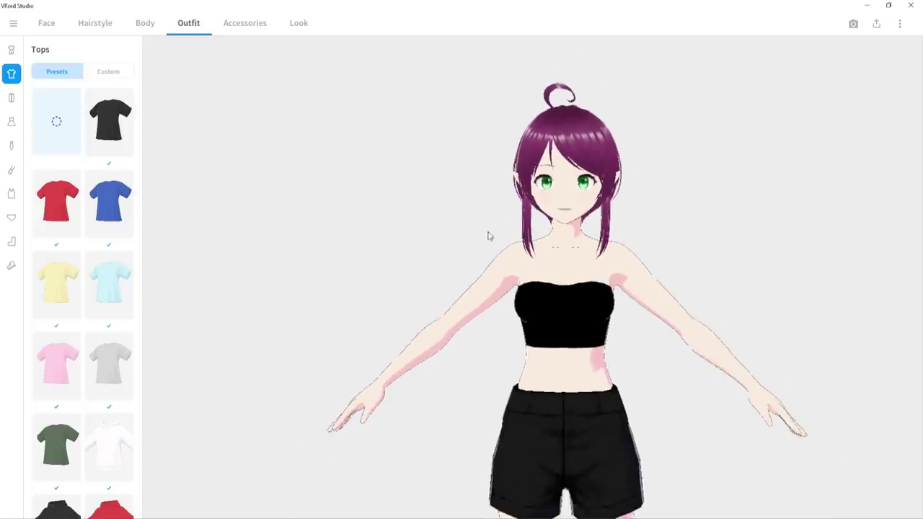
{"action": "scroll", "coordinate": [56, 253], "scroll_direction": "down", "scroll_amount": 3}
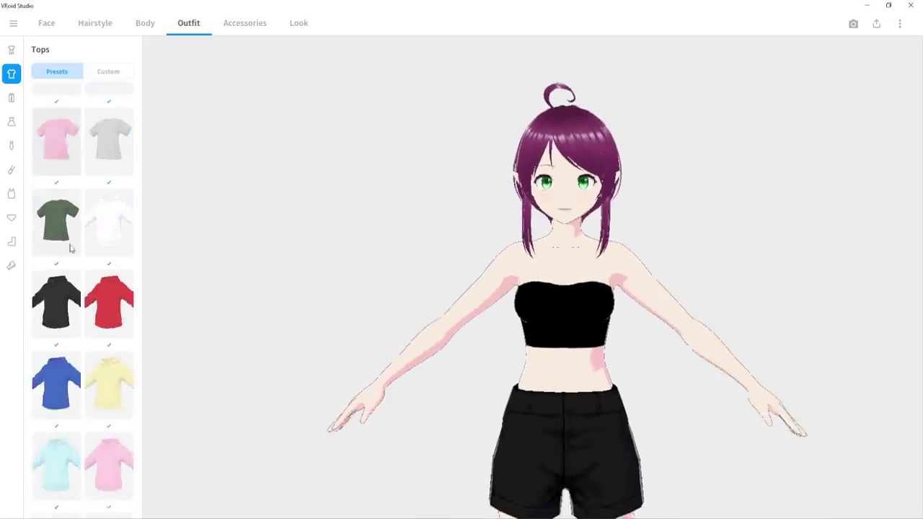
{"action": "left_click", "coordinate": [10, 49]}
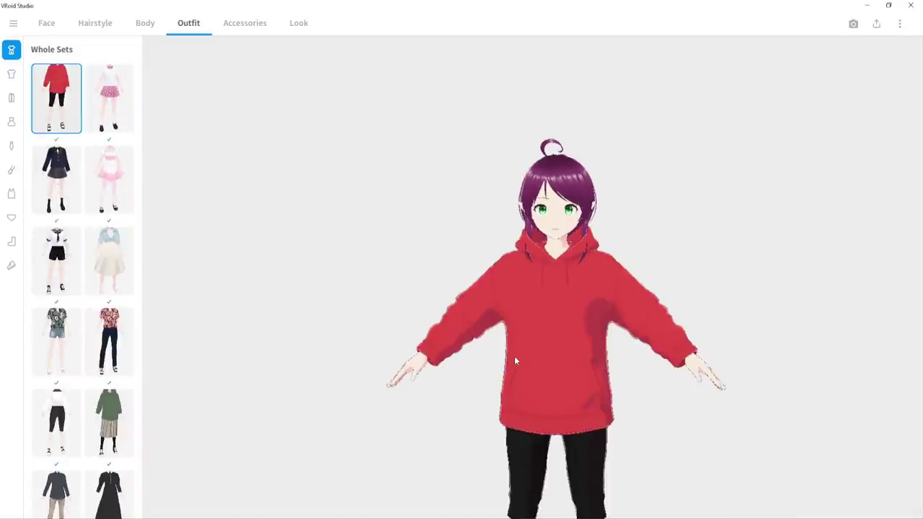
{"action": "middle_click_drag", "start_coordinate": [503, 250], "coordinate": [510, 279]}
{"action": "left_click", "coordinate": [114, 114]}
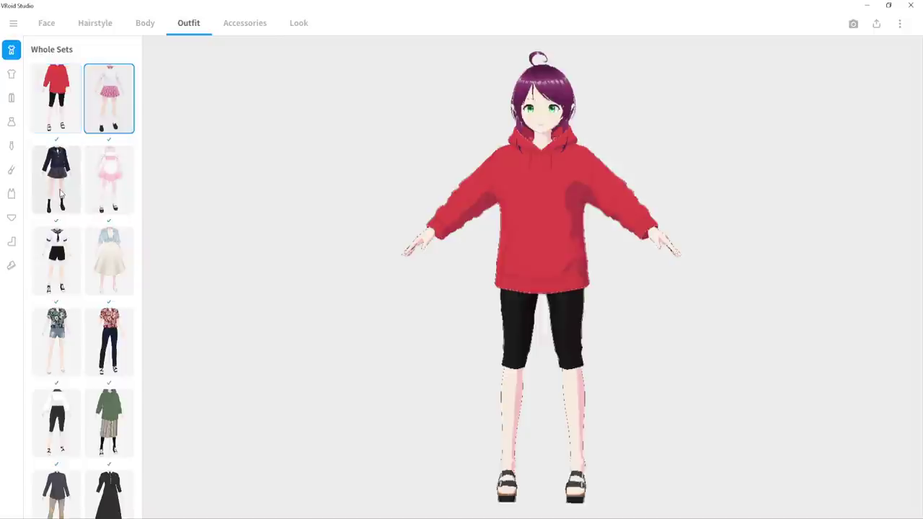
{"action": "left_click", "coordinate": [59, 189]}
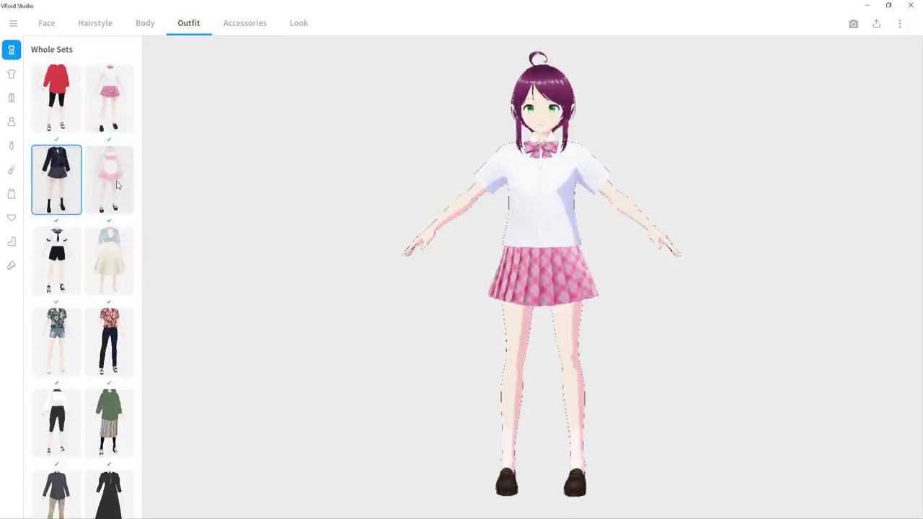
{"action": "left_click", "coordinate": [117, 185]}
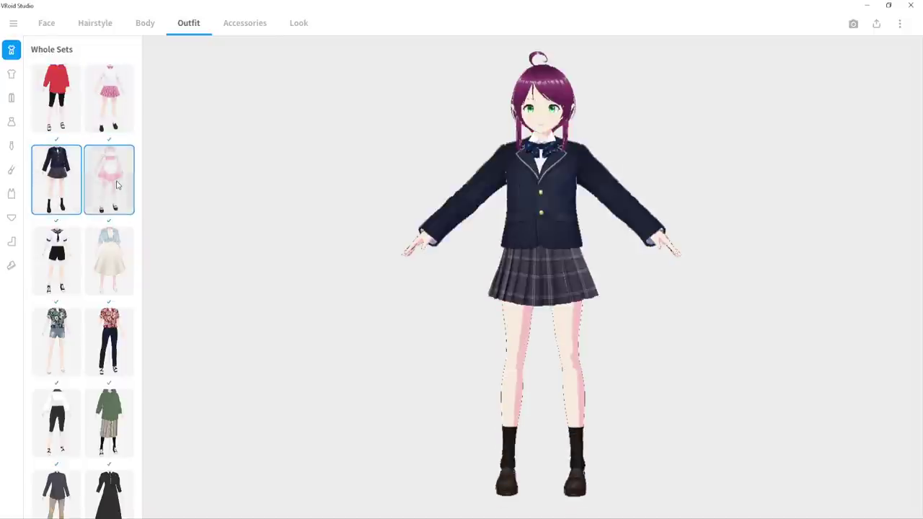
- Try the whole sets with the sailor shirt and black shorts, the pastel long dress, and the floral shirt with denim shorts
{"action": "left_click", "coordinate": [58, 264]}
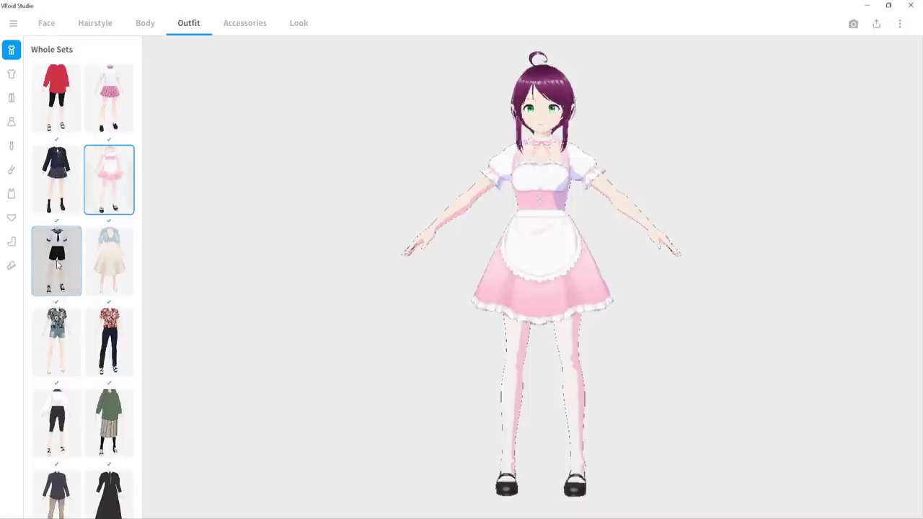
{"action": "left_click", "coordinate": [101, 263]}
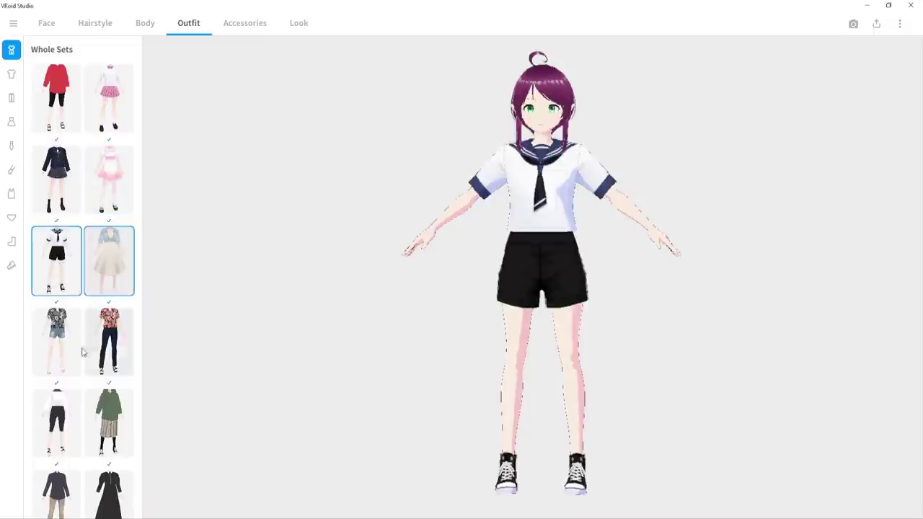
{"action": "left_click", "coordinate": [58, 349]}
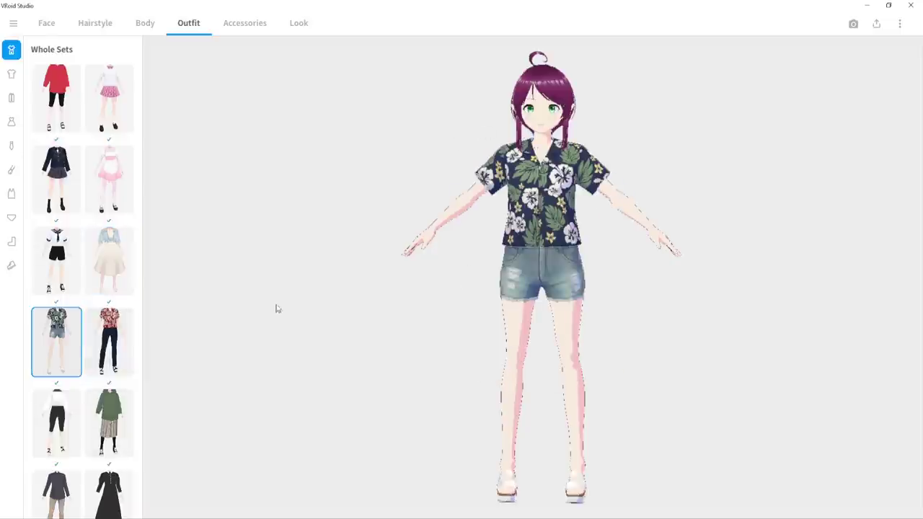
- Try the whole sets with the long black dress and the blue dress with white apron
{"action": "scroll", "coordinate": [119, 433], "scroll_direction": "down", "scroll_amount": 2}
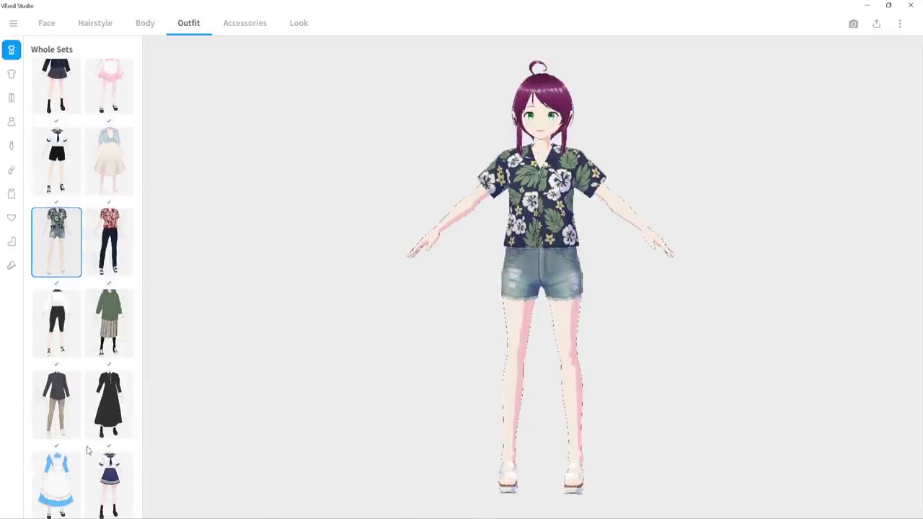
{"action": "left_click", "coordinate": [121, 399]}
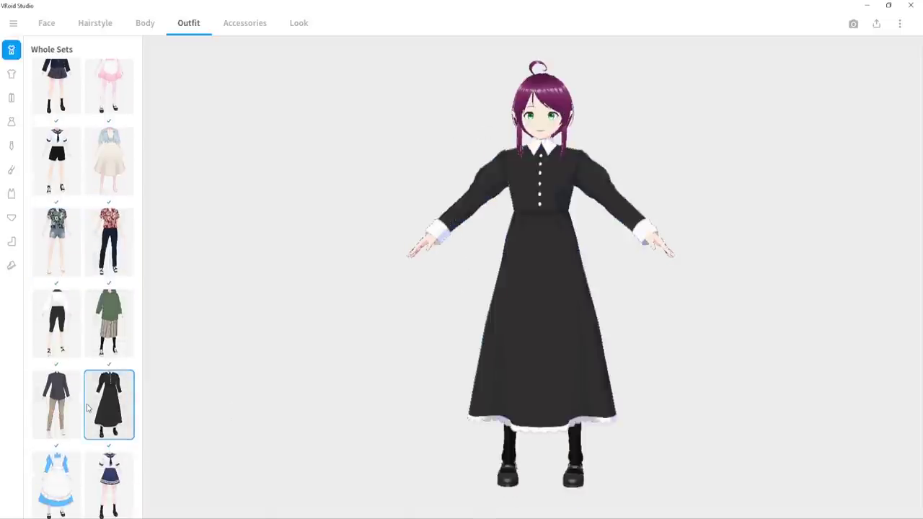
{"action": "scroll", "coordinate": [88, 406], "scroll_direction": "down", "scroll_amount": 5}
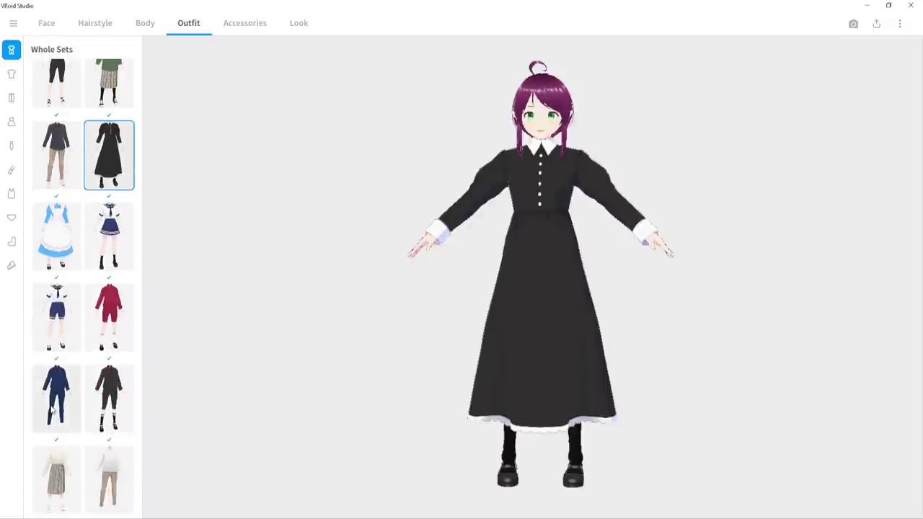
{"action": "left_click", "coordinate": [44, 213]}
- Try the black tracksuit whole set, and apply the sailor shirt set with navy striped shorts instead
{"action": "scroll", "coordinate": [83, 406], "scroll_direction": "down", "scroll_amount": 2}
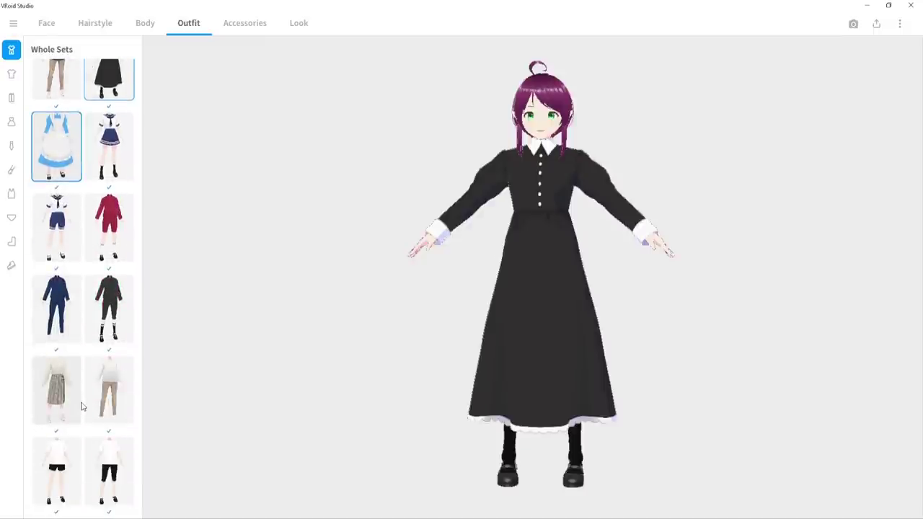
{"action": "left_click", "coordinate": [101, 292]}
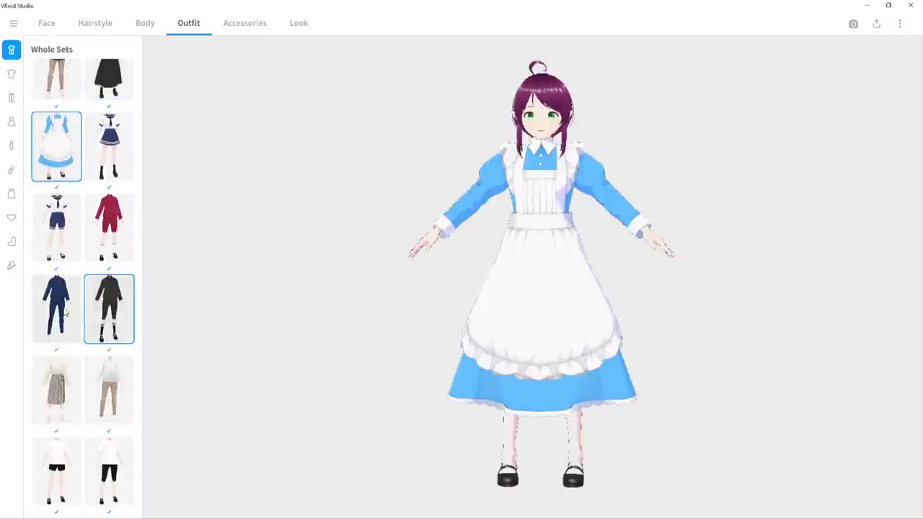
{"action": "left_click", "coordinate": [60, 224]}
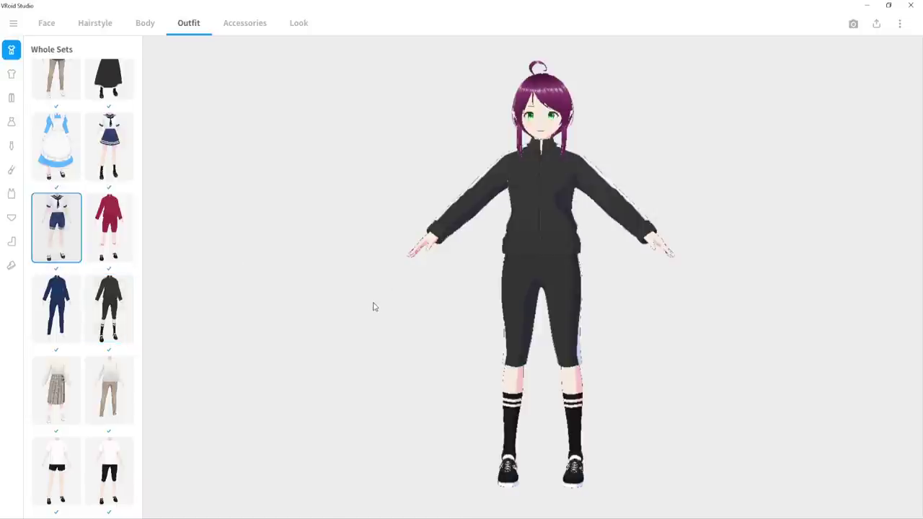
- Try the tops presets with the sailor shirt and the light blue vest over long white sleeves
{"action": "left_click", "coordinate": [11, 74]}
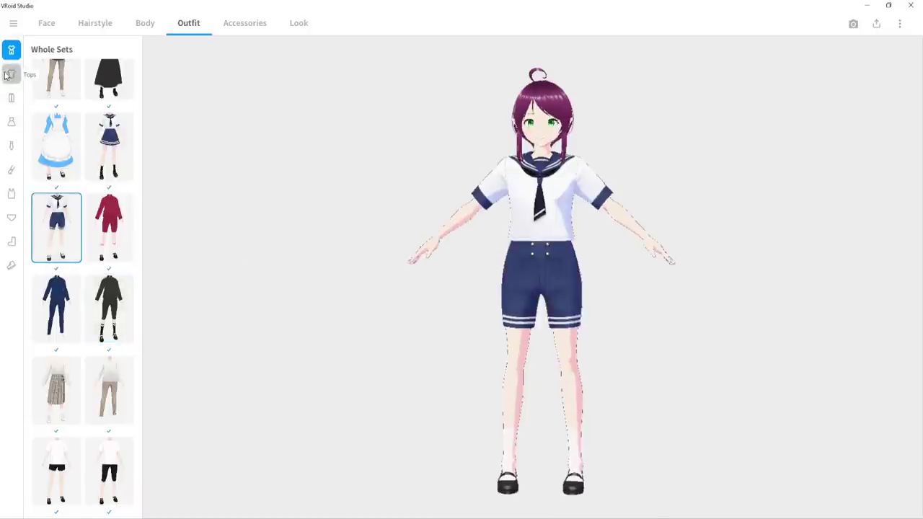
{"action": "left_click", "coordinate": [119, 401]}
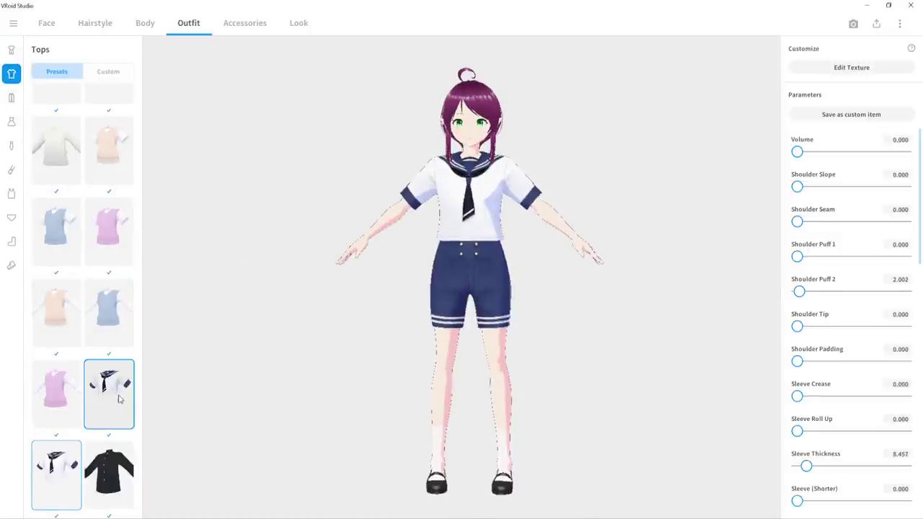
{"action": "left_click", "coordinate": [114, 306]}
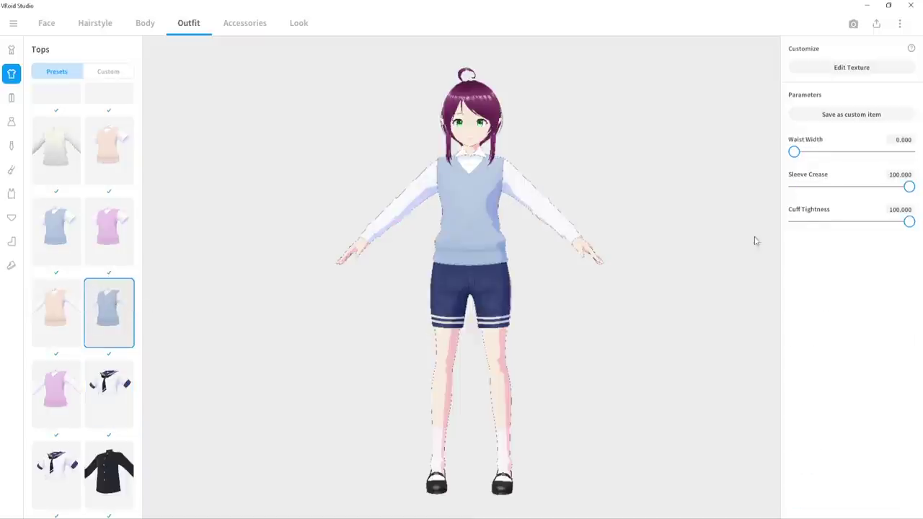
- Try the vest's Sleeve Crease and Waist Width, leaving them at 100.000 and 0.000, and set Cuff Tightness to 0.000
{"action": "left_click_drag", "start_coordinate": [901, 190], "coordinate": [783, 192]}
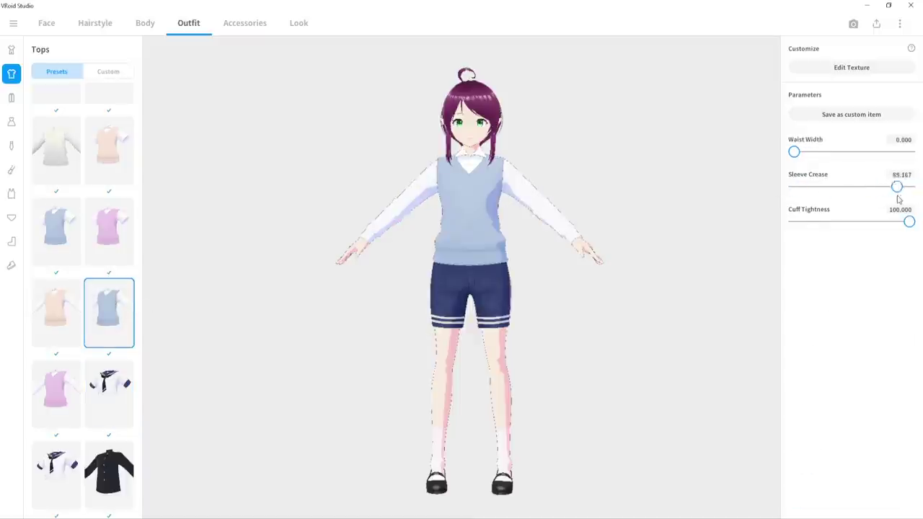
{"action": "left_click_drag", "start_coordinate": [798, 158], "coordinate": [745, 165]}
{"action": "left_click_drag", "start_coordinate": [910, 228], "coordinate": [666, 218]}
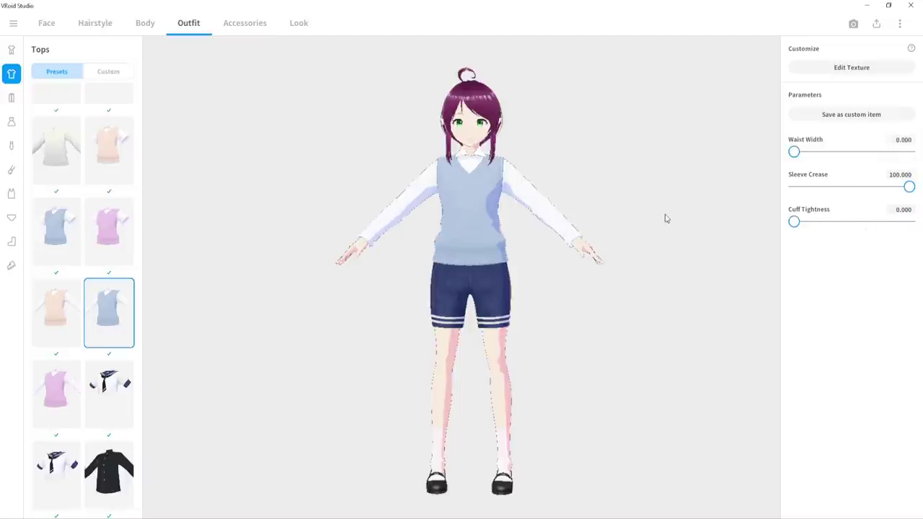
- Try the black stand-collar buttoned jacket preset as the top
{"action": "scroll", "coordinate": [89, 379], "scroll_direction": "down", "scroll_amount": 3}
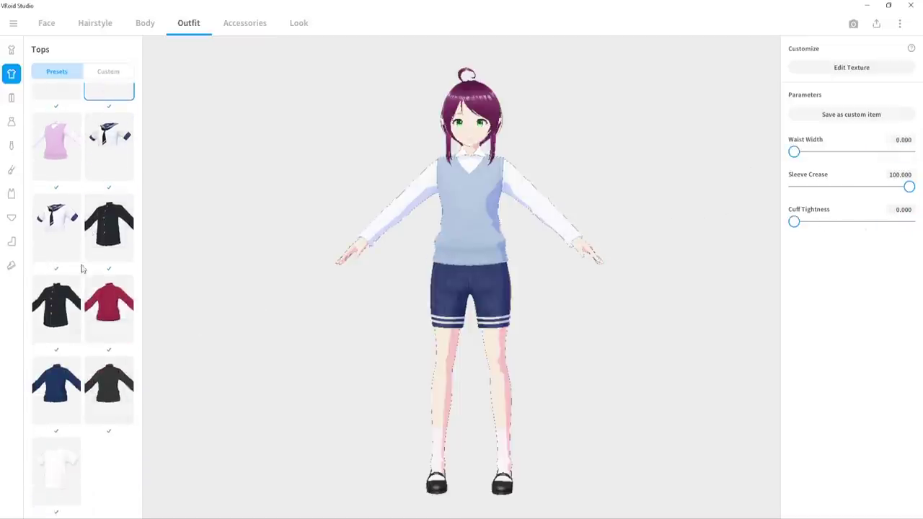
{"action": "left_click", "coordinate": [102, 231]}
- Remove the top, try the light blue T-shirt preset, and set the top back to none
{"action": "scroll", "coordinate": [69, 288], "scroll_direction": "up", "scroll_amount": 2}
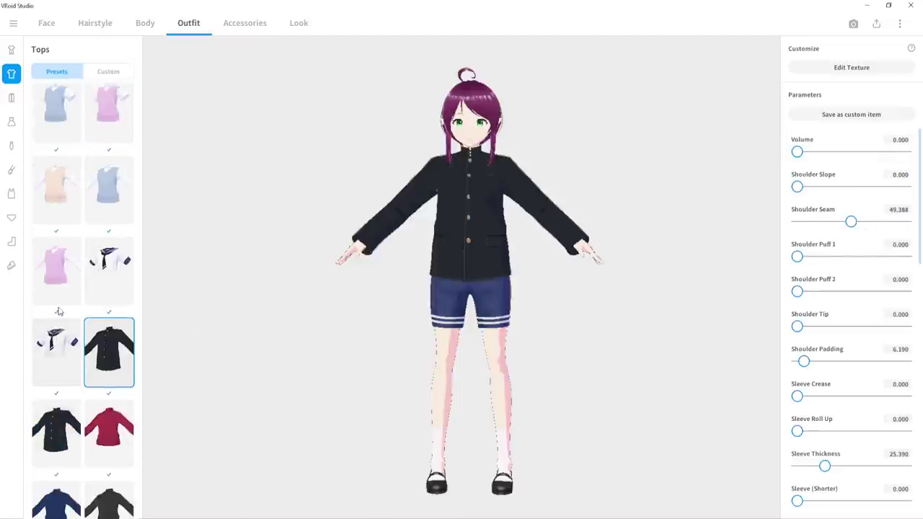
{"action": "scroll", "coordinate": [59, 312], "scroll_direction": "up", "scroll_amount": 1}
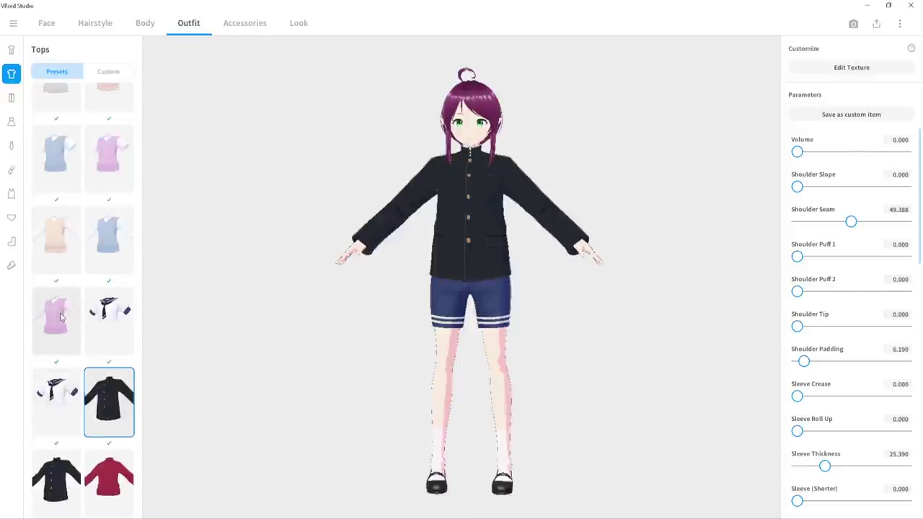
{"action": "scroll", "coordinate": [61, 322], "scroll_direction": "up", "scroll_amount": 10}
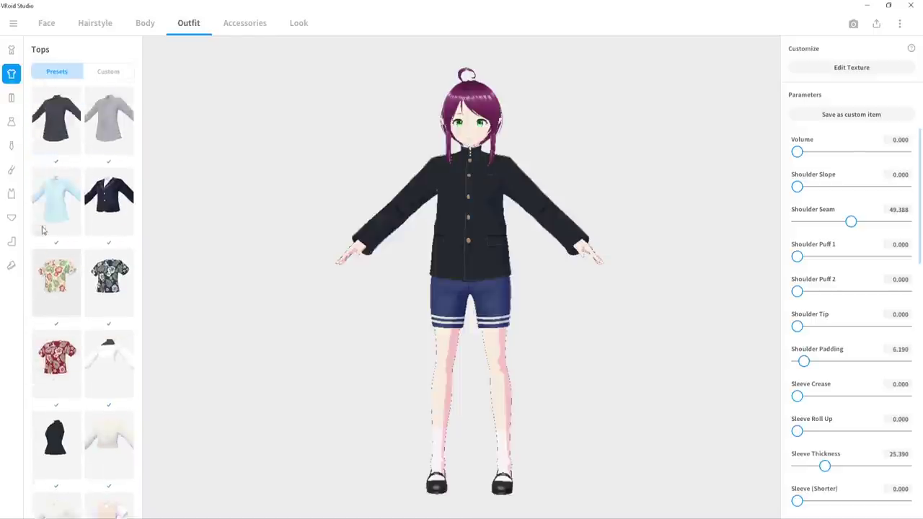
{"action": "scroll", "coordinate": [45, 224], "scroll_direction": "up", "scroll_amount": 3}
{"action": "scroll", "coordinate": [55, 303], "scroll_direction": "up", "scroll_amount": 6}
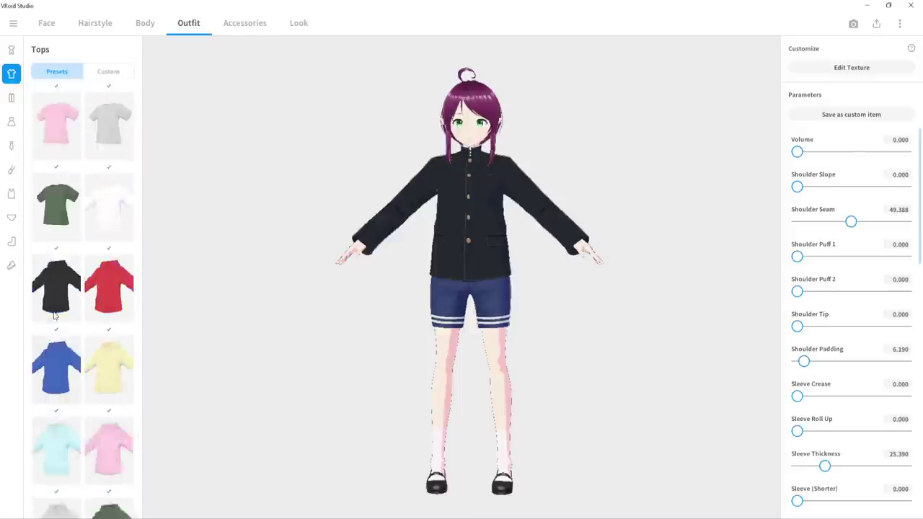
{"action": "left_click", "coordinate": [57, 121]}
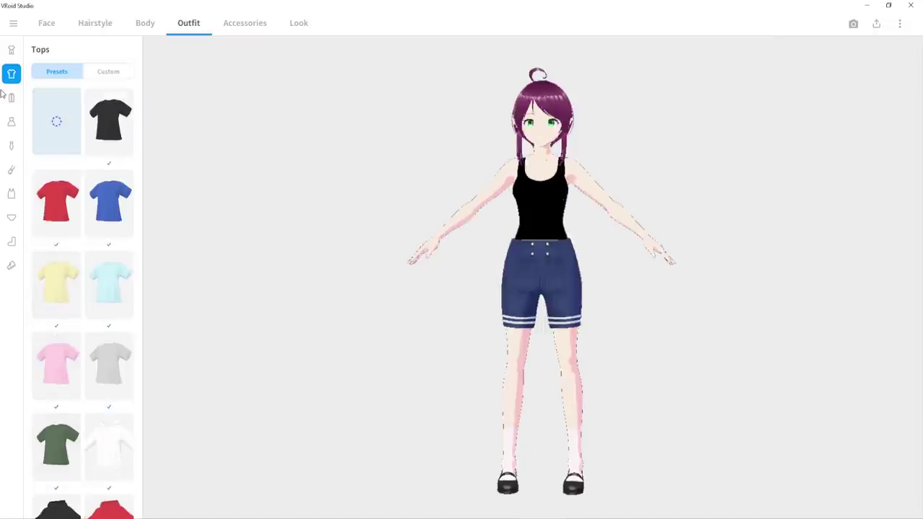
{"action": "left_click", "coordinate": [108, 289]}
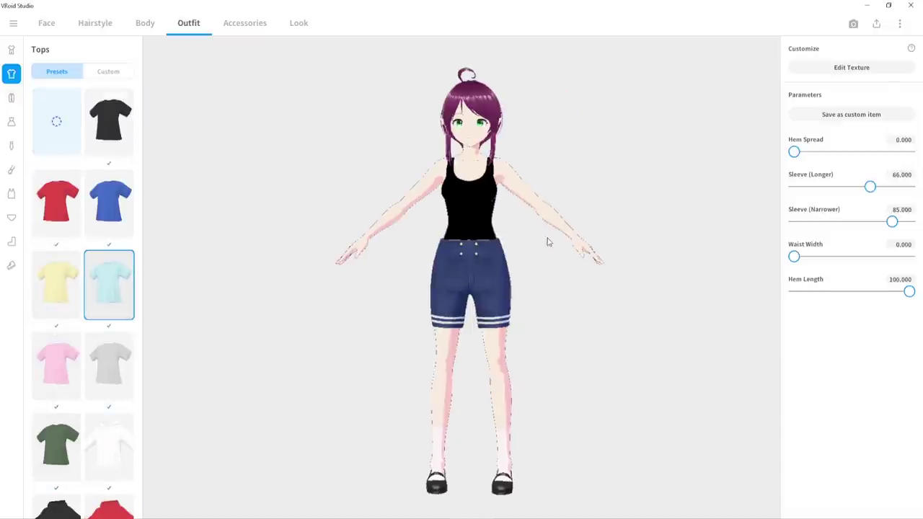
{"action": "left_click", "coordinate": [40, 111]}
- Replace the navy shorts with the long pleated plaid skirt with the brown belt
{"action": "left_click", "coordinate": [11, 100]}
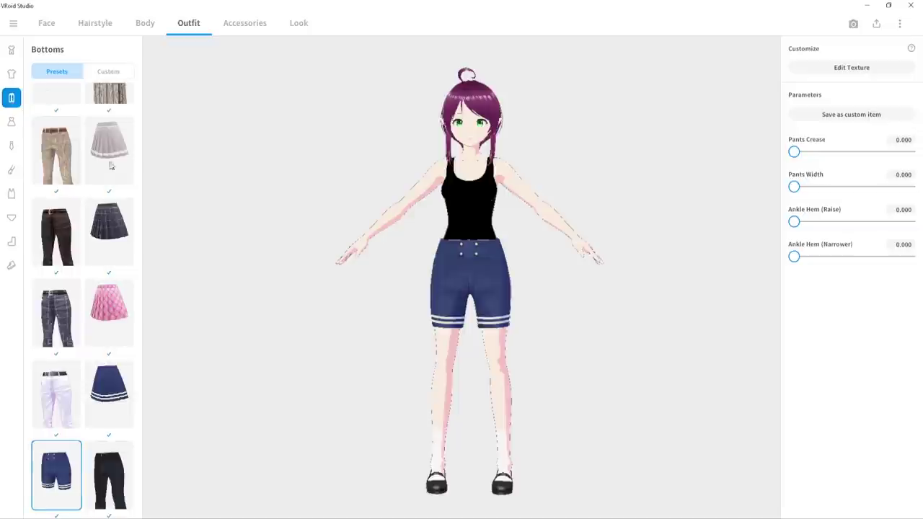
{"action": "scroll", "coordinate": [110, 166], "scroll_direction": "up", "scroll_amount": 3}
{"action": "scroll", "coordinate": [88, 339], "scroll_direction": "up", "scroll_amount": 1}
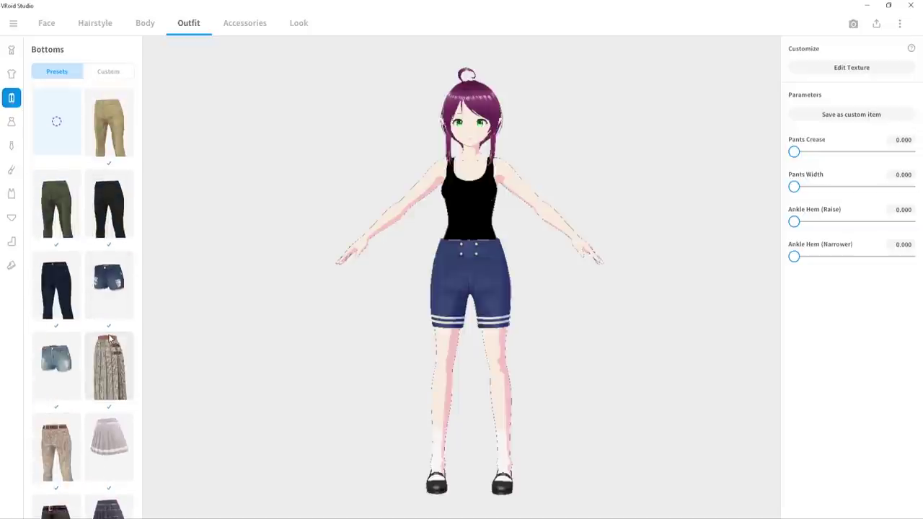
{"action": "scroll", "coordinate": [101, 311], "scroll_direction": "down", "scroll_amount": 2}
{"action": "left_click", "coordinate": [107, 296]}
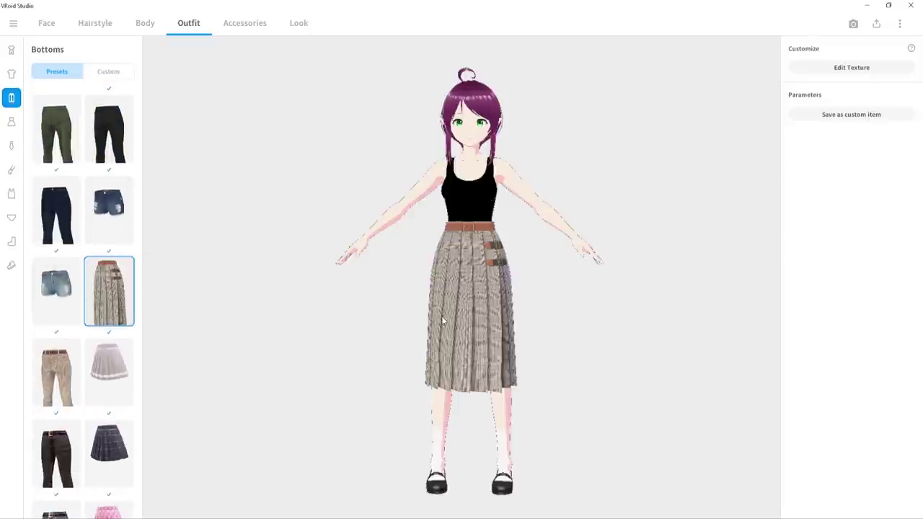
- Examine the plaid skirt's belt, side buckles and pleats up close
{"action": "scroll", "coordinate": [442, 318], "scroll_direction": "up", "scroll_amount": 6}
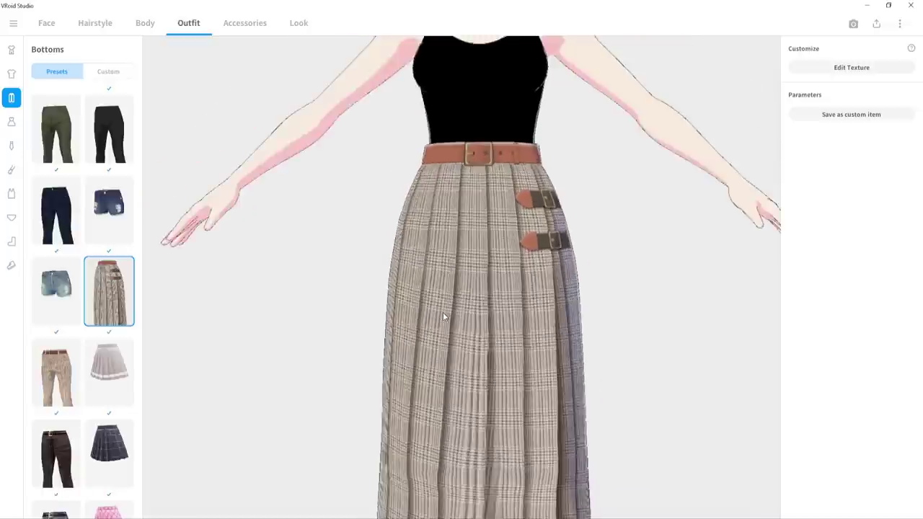
{"action": "scroll", "coordinate": [442, 312], "scroll_direction": "down", "scroll_amount": 3}
{"action": "middle_click_drag", "start_coordinate": [481, 325], "coordinate": [459, 333]}
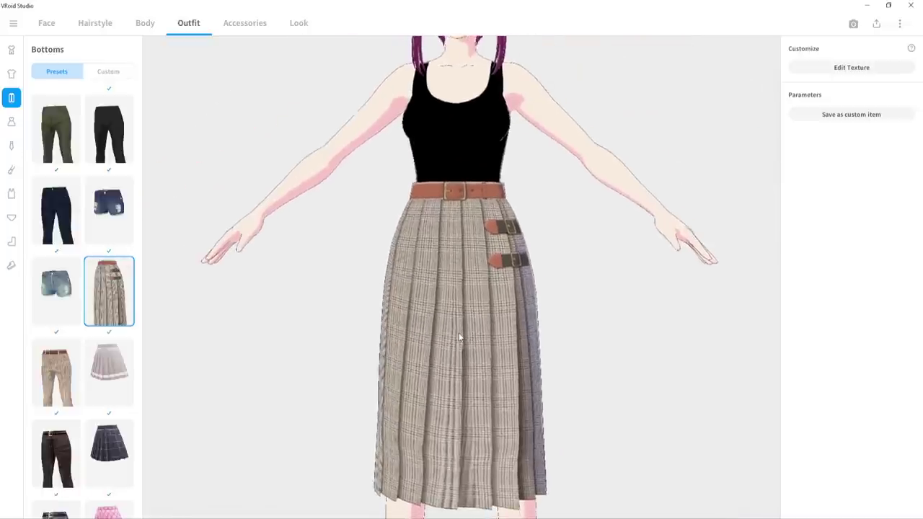
{"action": "mouse_move", "coordinate": [459, 333]}
{"action": "left_mouse_down"}
{"action": "mouse_move", "coordinate": [519, 333]}
{"action": "mouse_move", "coordinate": [462, 333]}
{"action": "left_mouse_up"}
{"action": "scroll", "coordinate": [429, 290], "scroll_direction": "up", "scroll_amount": 10}
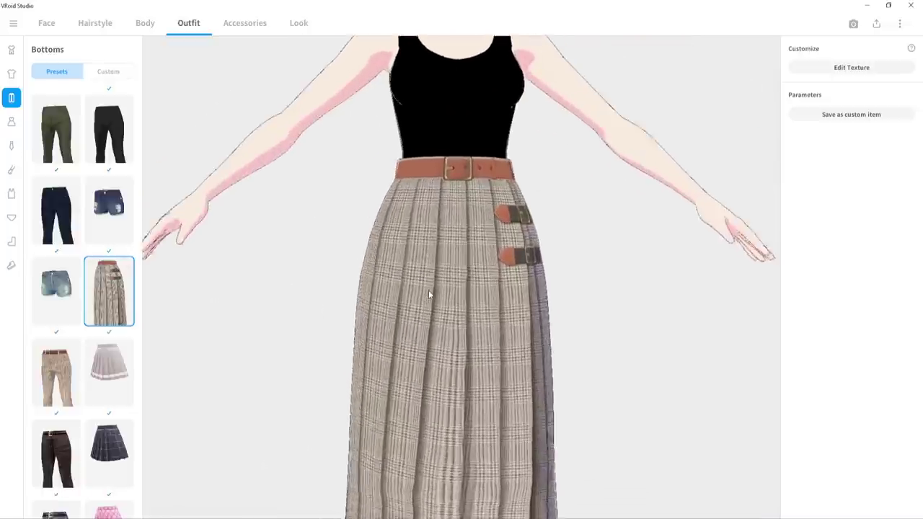
- Try the light grey pleated skirt with the white hem stripe, and the dark navy plaid pleated skirt
{"action": "scroll", "coordinate": [431, 292], "scroll_direction": "down", "scroll_amount": 8}
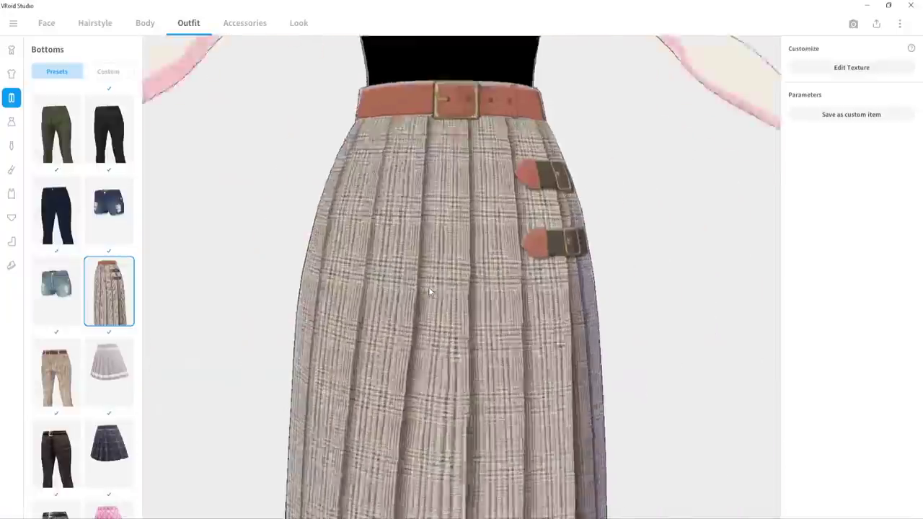
{"action": "left_click_drag", "start_coordinate": [402, 292], "coordinate": [387, 309]}
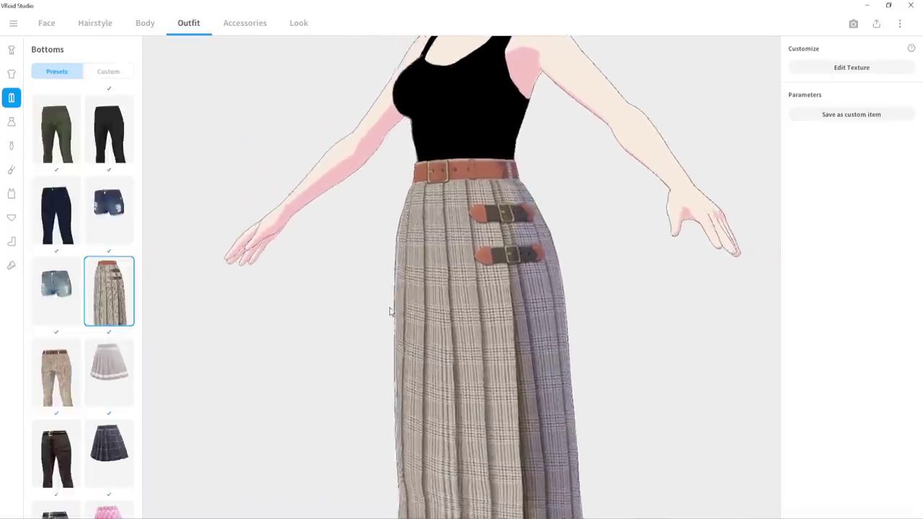
{"action": "scroll", "coordinate": [433, 324], "scroll_direction": "up", "scroll_amount": 5}
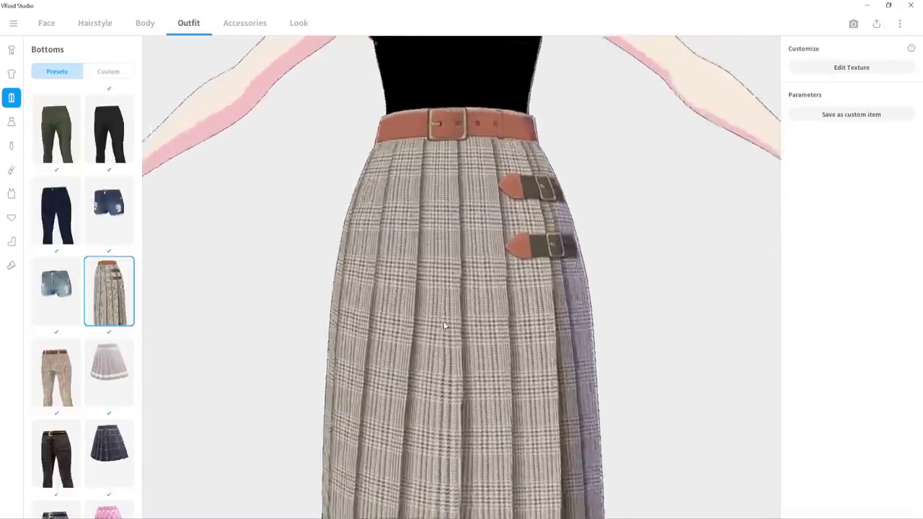
{"action": "scroll", "coordinate": [432, 324], "scroll_direction": "down", "scroll_amount": 5}
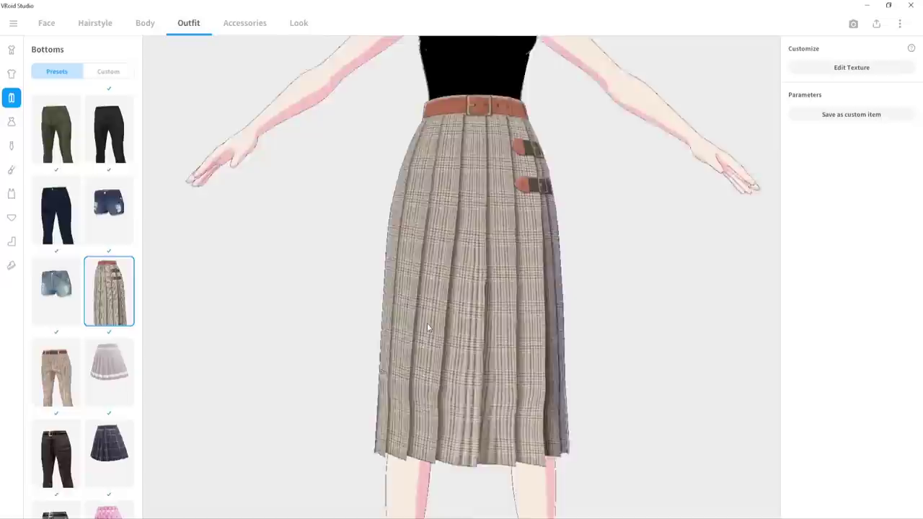
{"action": "scroll", "coordinate": [424, 319], "scroll_direction": "down", "scroll_amount": 3}
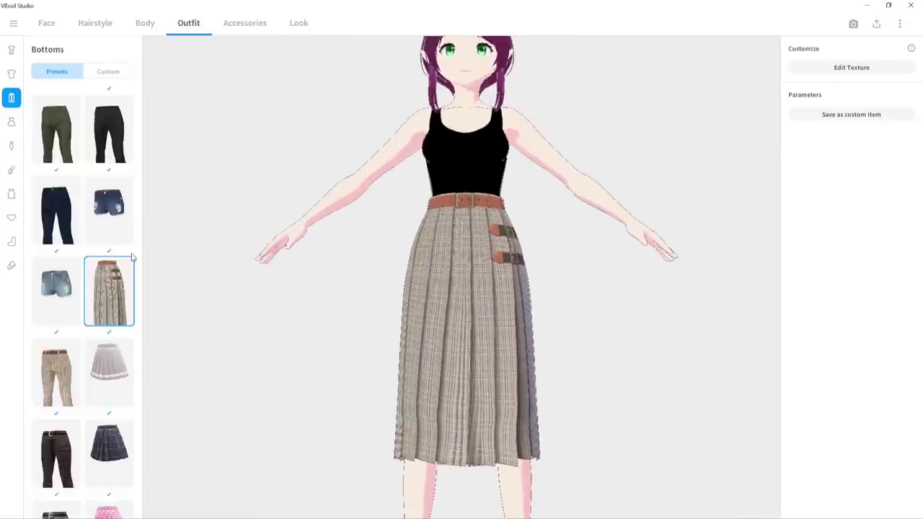
{"action": "left_click", "coordinate": [109, 375]}
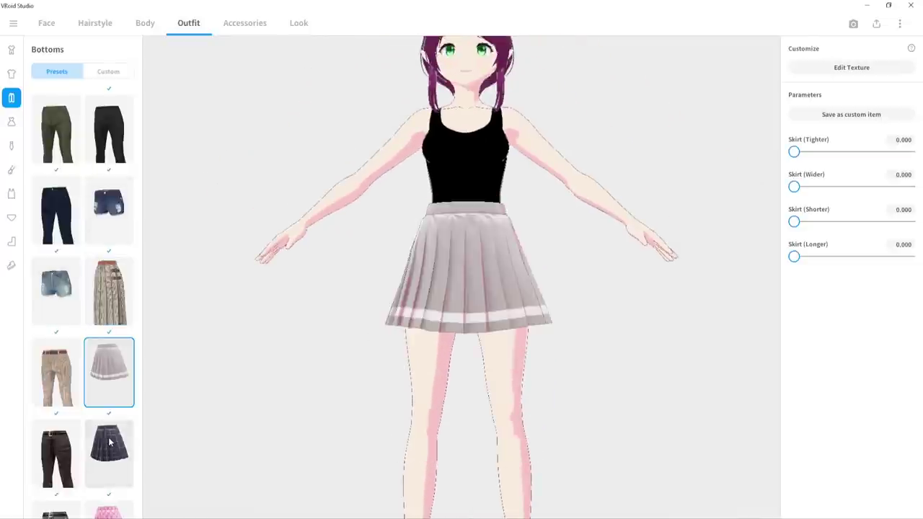
{"action": "left_click", "coordinate": [110, 443]}
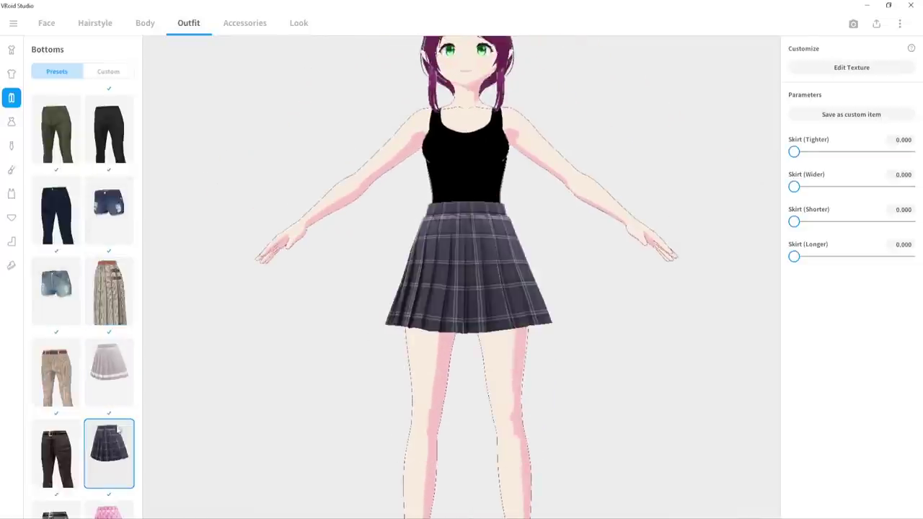
- Try the beige plaid trousers with the brown belt as bottoms and inspect their fabric and fit
{"action": "left_click", "coordinate": [57, 371]}
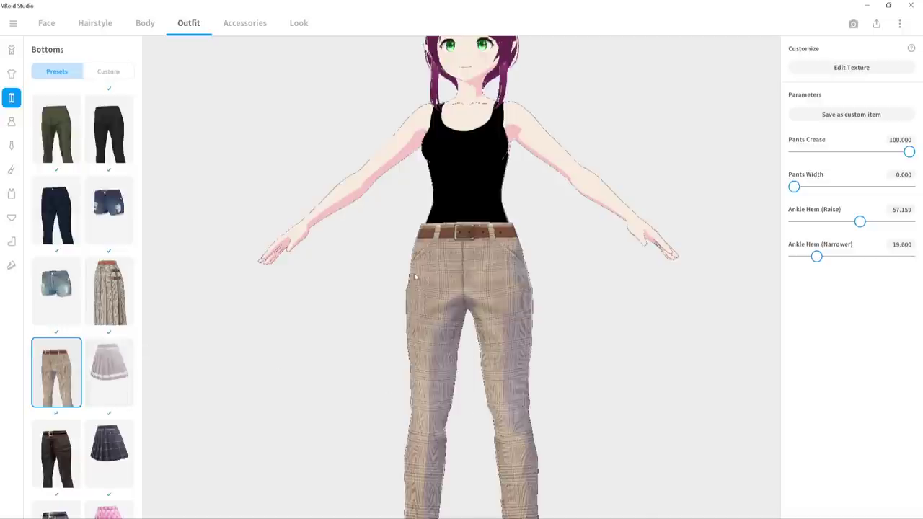
{"action": "scroll", "coordinate": [437, 388], "scroll_direction": "up", "scroll_amount": 10}
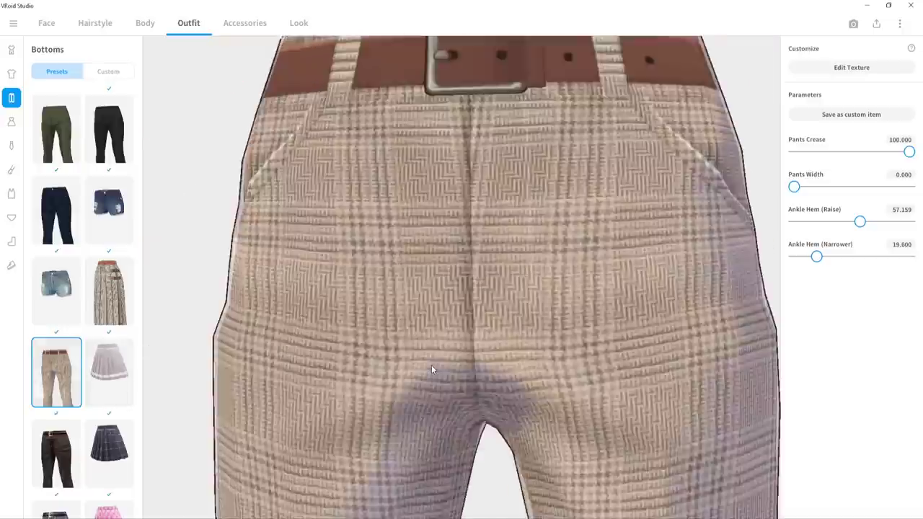
{"action": "scroll", "coordinate": [339, 288], "scroll_direction": "down", "scroll_amount": 10}
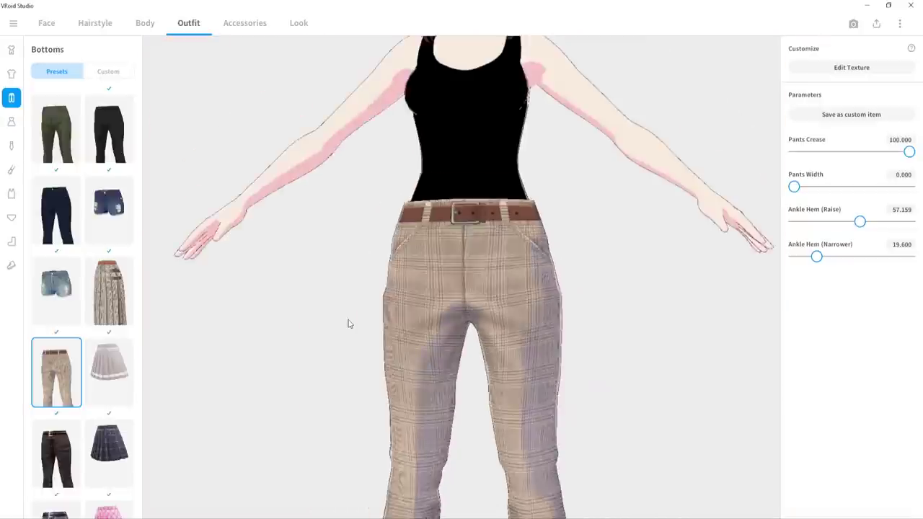
{"action": "scroll", "coordinate": [348, 324], "scroll_direction": "down", "scroll_amount": 2}
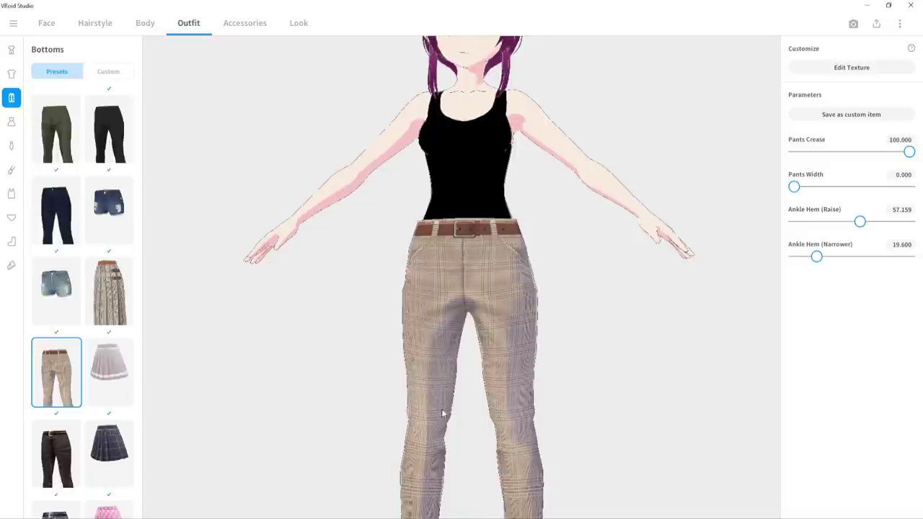
{"action": "mouse_move", "coordinate": [503, 358]}
{"action": "left_mouse_down"}
{"action": "mouse_move", "coordinate": [480, 358]}
{"action": "mouse_move", "coordinate": [495, 355]}
{"action": "left_mouse_up"}
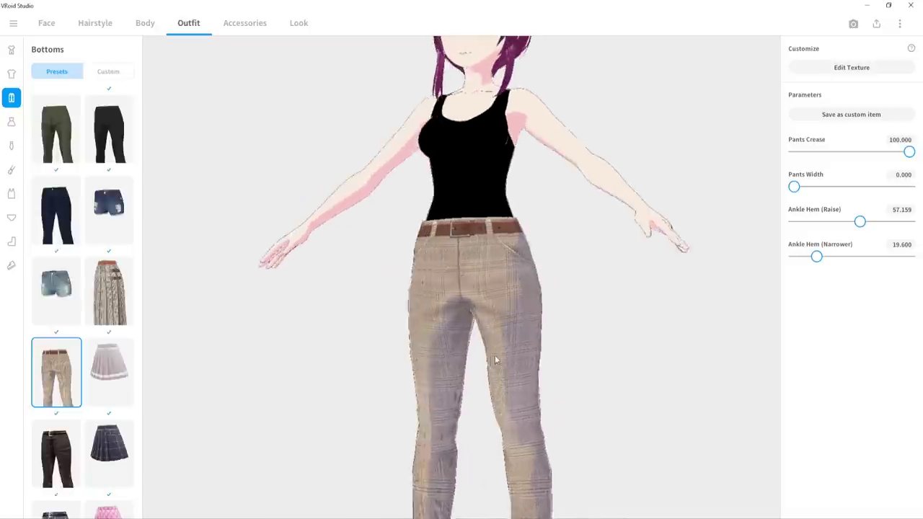
{"action": "scroll", "coordinate": [495, 354], "scroll_direction": "up", "scroll_amount": 5}
{"action": "scroll", "coordinate": [483, 333], "scroll_direction": "down", "scroll_amount": 5}
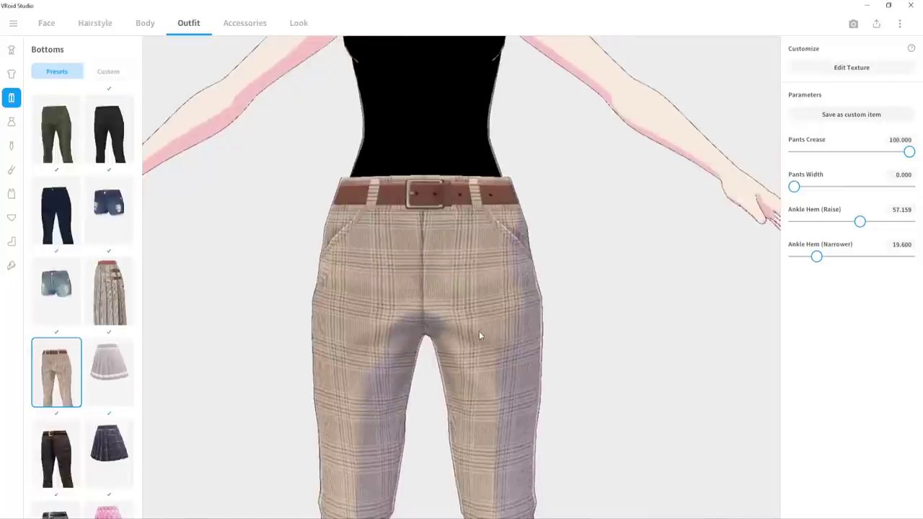
{"action": "scroll", "coordinate": [101, 431], "scroll_direction": "down", "scroll_amount": 2}
{"action": "scroll", "coordinate": [100, 430], "scroll_direction": "up", "scroll_amount": 3}
- Set the bottoms to none and put on the navy dress preset with the white knotted shirt
{"action": "left_click", "coordinate": [56, 360]}
{"action": "left_click", "coordinate": [56, 120]}
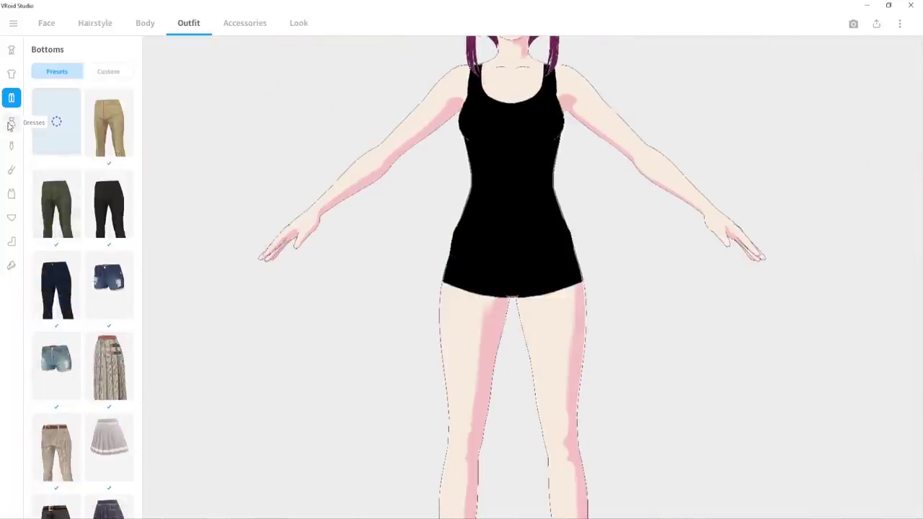
{"action": "left_click", "coordinate": [11, 121]}
{"action": "scroll", "coordinate": [65, 267], "scroll_direction": "down", "scroll_amount": 3}
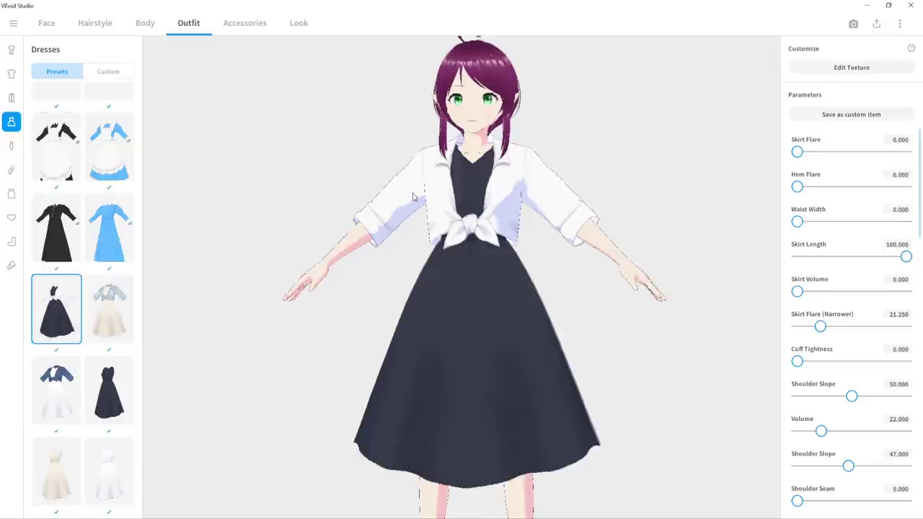
- Set the dress's first Shoulder Slope to 75.991, Volume to 0, Shoulder Seam to 38.326 and Skirt Flare (Narrower) to 19.928
{"action": "scroll", "coordinate": [817, 328], "scroll_direction": "down", "scroll_amount": 3}
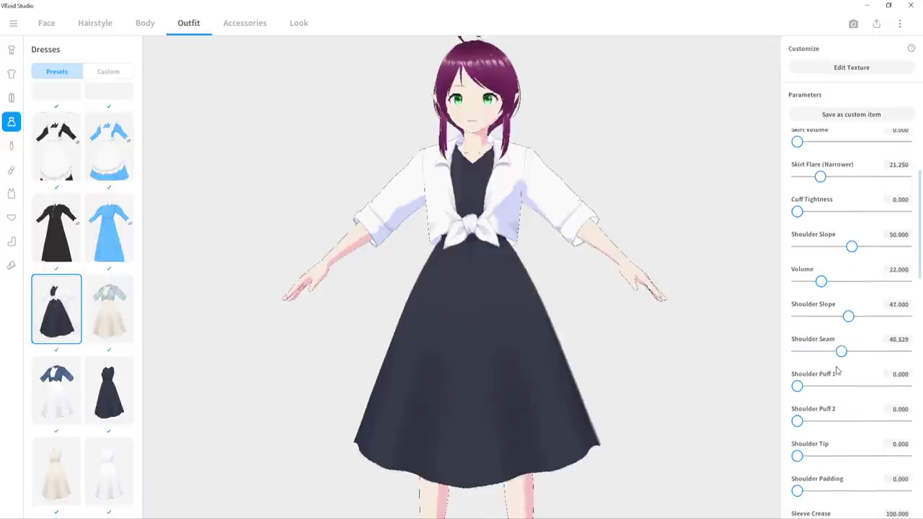
{"action": "left_click_drag", "start_coordinate": [797, 246], "coordinate": [880, 246]}
{"action": "left_click_drag", "start_coordinate": [820, 285], "coordinate": [753, 290]}
{"action": "scroll", "coordinate": [806, 272], "scroll_direction": "up", "scroll_amount": 1}
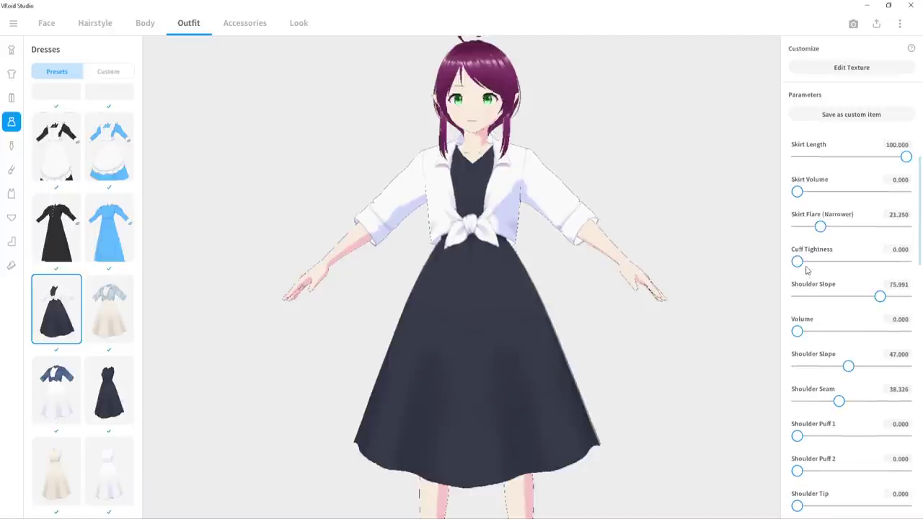
{"action": "mouse_move", "coordinate": [819, 228]}
{"action": "left_mouse_down"}
{"action": "mouse_move", "coordinate": [793, 227]}
{"action": "mouse_move", "coordinate": [818, 227]}
{"action": "left_mouse_up"}
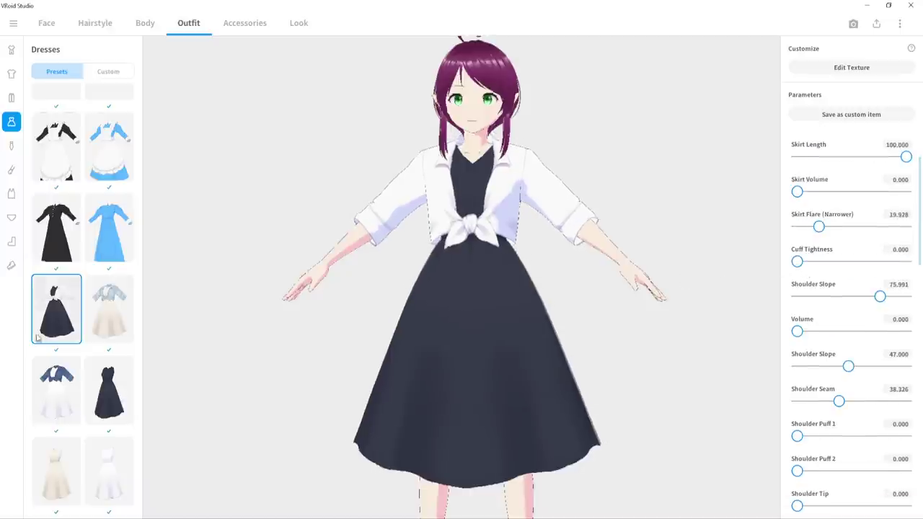
- Change the inner top to the cropped strapless black preset
{"action": "left_click", "coordinate": [11, 146]}
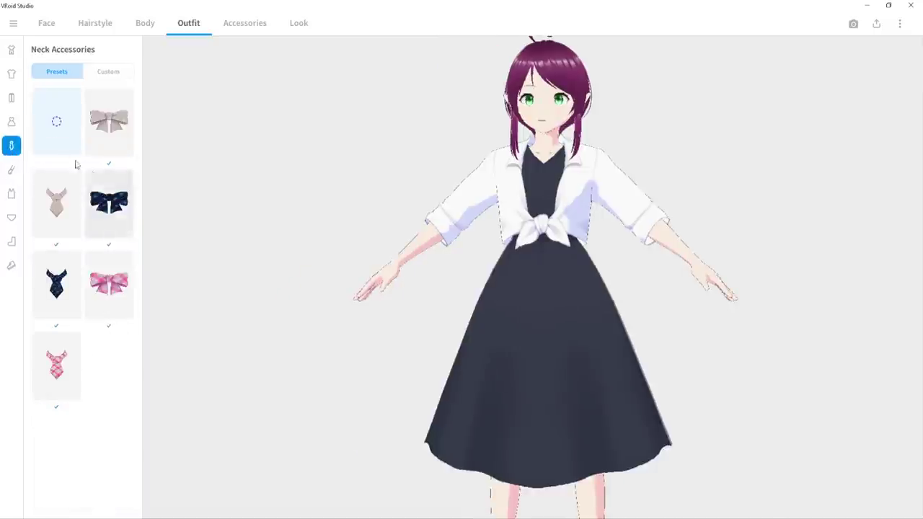
{"action": "left_click", "coordinate": [11, 194]}
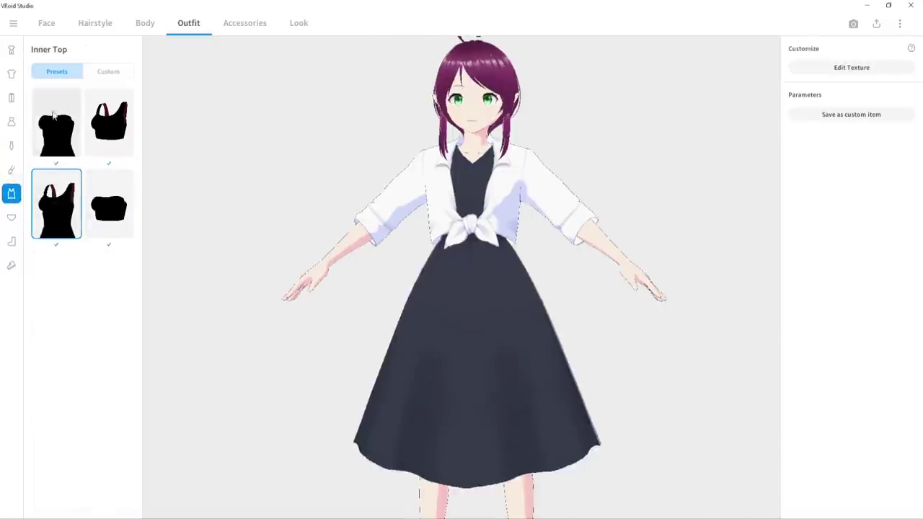
{"action": "left_click", "coordinate": [108, 204]}
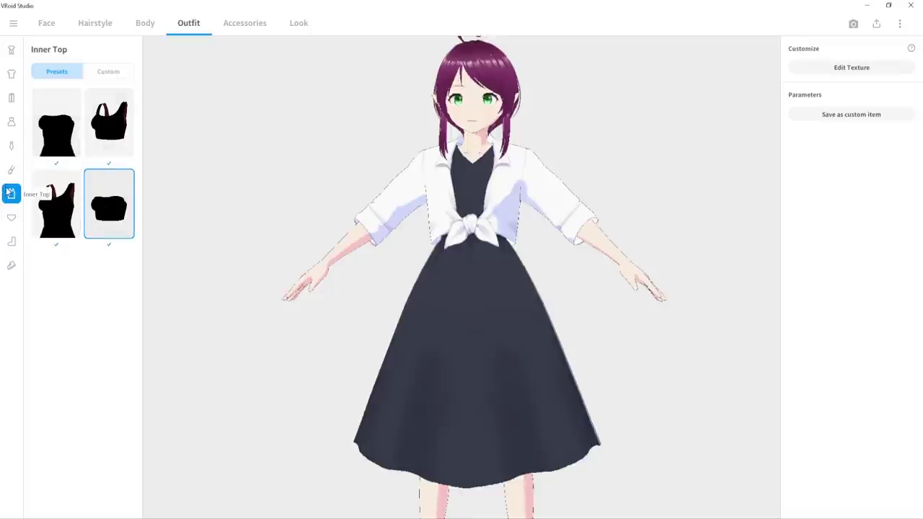
- Choose the low-cut brief preset as the inner bottom and add black thigh-high stockings
{"action": "left_click", "coordinate": [12, 216]}
{"action": "left_click", "coordinate": [52, 133]}
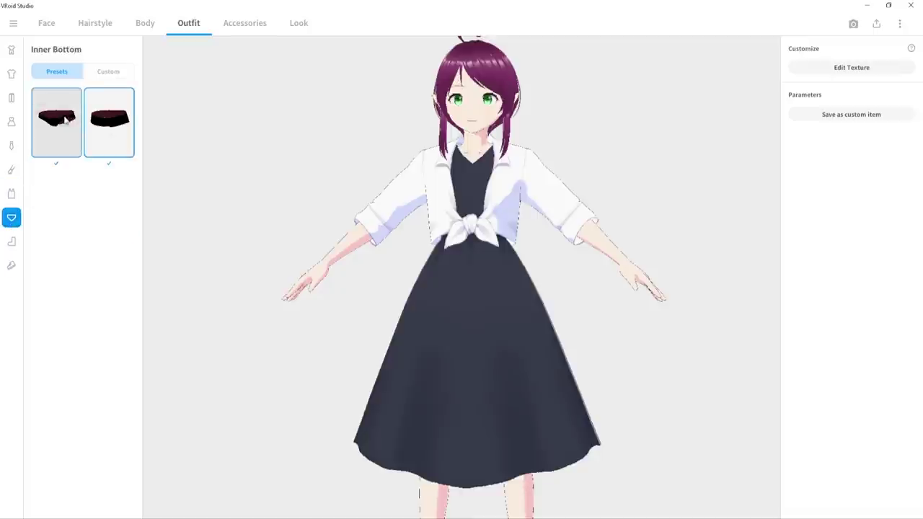
{"action": "left_click", "coordinate": [11, 243]}
- Try the blue-and-white, lime green and red-and-white sneaker presets as shoes
{"action": "left_click", "coordinate": [12, 265]}
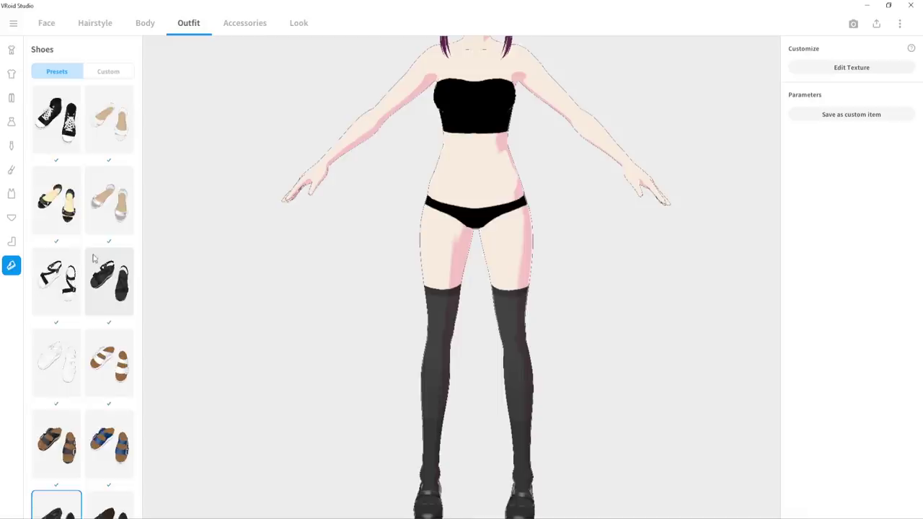
{"action": "scroll", "coordinate": [92, 248], "scroll_direction": "up", "scroll_amount": 5}
{"action": "left_click", "coordinate": [108, 122]}
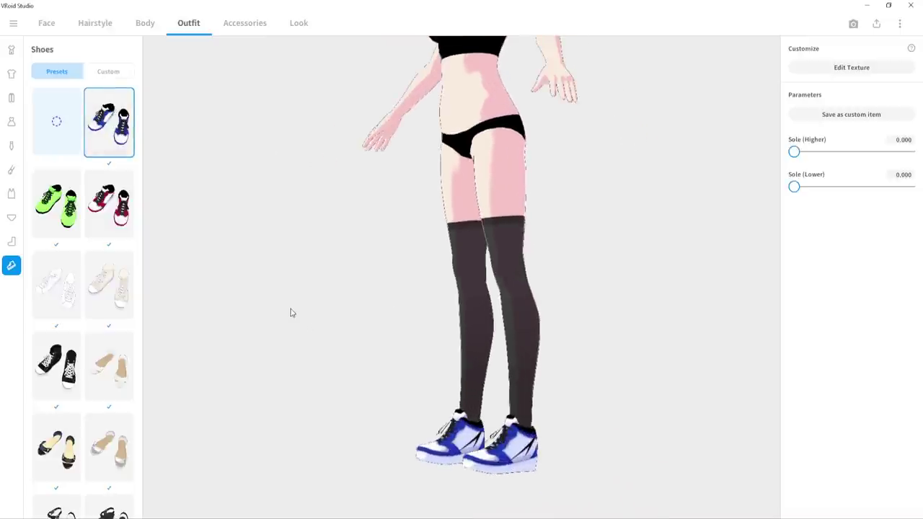
{"action": "left_click", "coordinate": [58, 205]}
{"action": "mouse_move", "coordinate": [346, 286]}
{"action": "left_mouse_down"}
{"action": "mouse_move", "coordinate": [401, 288]}
{"action": "mouse_move", "coordinate": [356, 291]}
{"action": "left_mouse_up"}
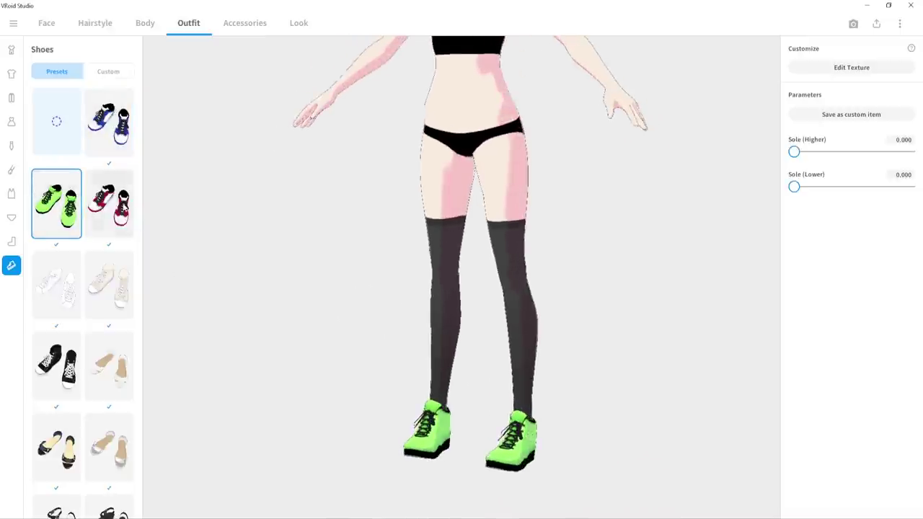
{"action": "left_click", "coordinate": [124, 208]}
{"action": "scroll", "coordinate": [56, 396], "scroll_direction": "down", "scroll_amount": 3}
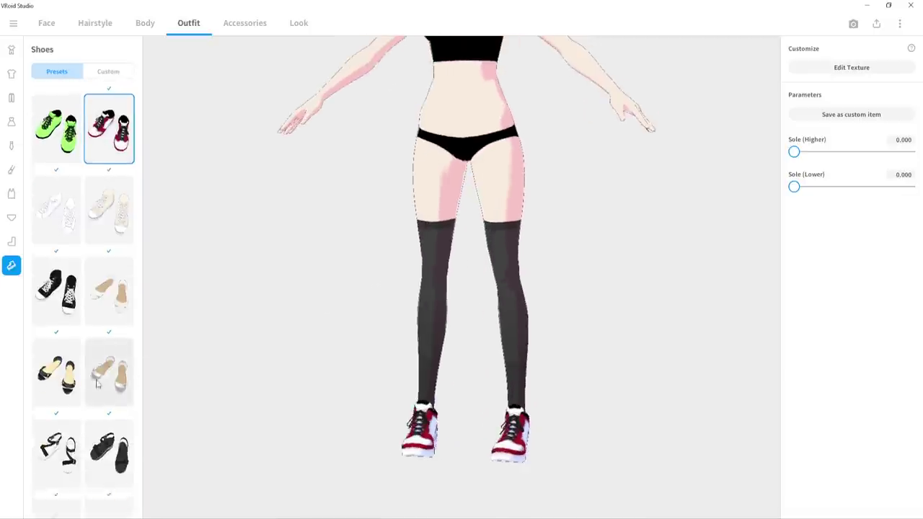
- Try the black-strap sandals with white platform soles, followed by the all-black platform sandals, and view them from the sides
{"action": "left_click", "coordinate": [56, 396]}
{"action": "left_click_drag", "start_coordinate": [353, 414], "coordinate": [196, 402]}
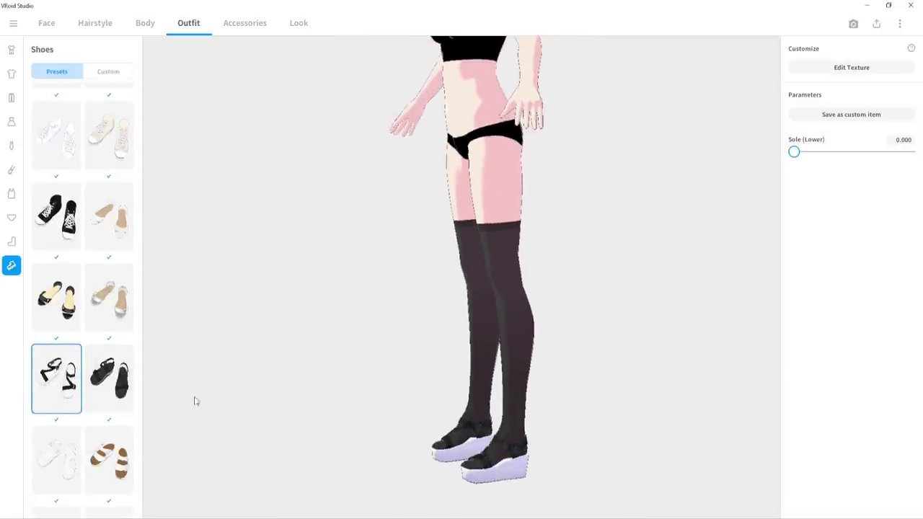
{"action": "left_click", "coordinate": [110, 402]}
{"action": "left_click_drag", "start_coordinate": [474, 379], "coordinate": [185, 385]}
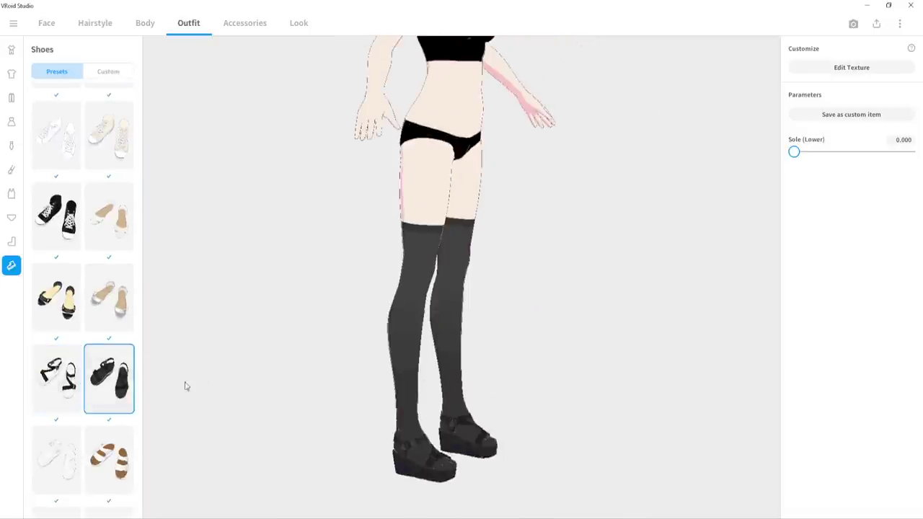
- Try the white two-strap sandals with brown insoles and replace them with the black lace-up sneakers
{"action": "left_click", "coordinate": [133, 473]}
{"action": "scroll", "coordinate": [454, 386], "scroll_direction": "up", "scroll_amount": 2}
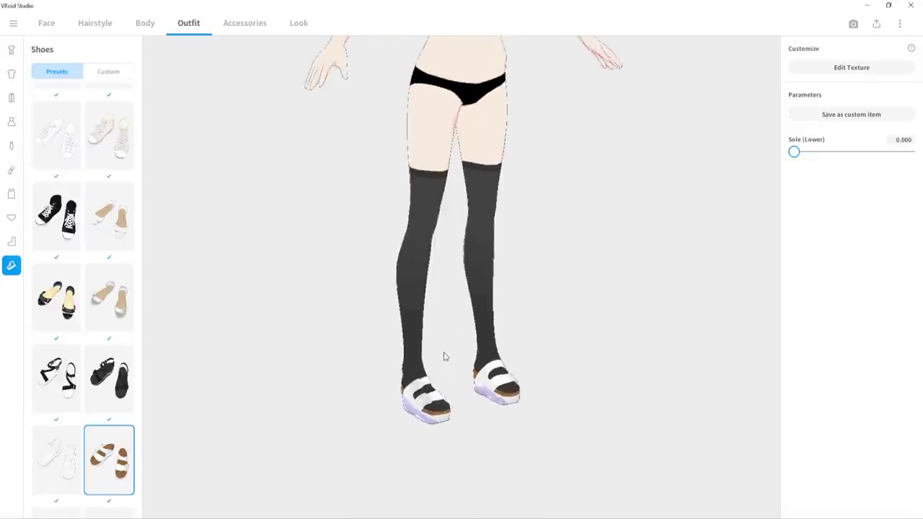
{"action": "scroll", "coordinate": [100, 368], "scroll_direction": "down", "scroll_amount": 1}
{"action": "scroll", "coordinate": [100, 369], "scroll_direction": "down", "scroll_amount": 2}
{"action": "left_click", "coordinate": [109, 469]}
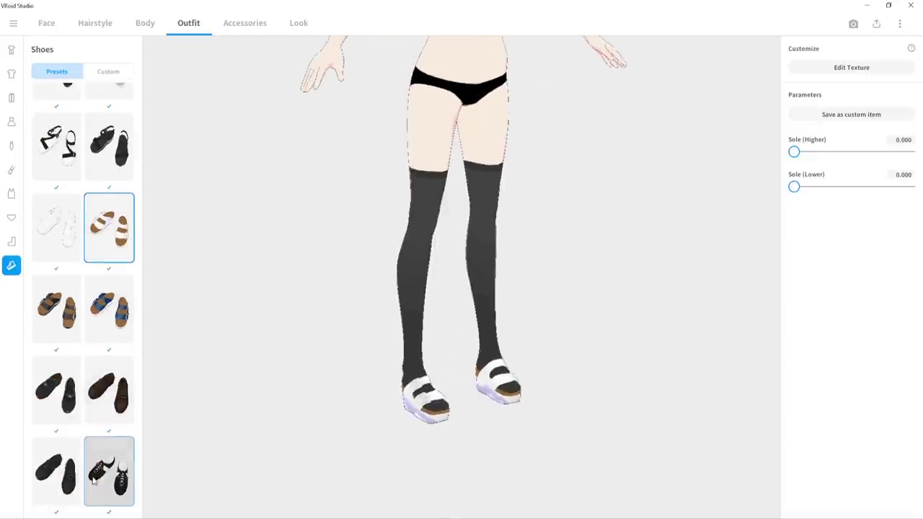
- Add the Glasses (Thick) and Glasses (Thin) accessories to the character
{"action": "left_click", "coordinate": [244, 22]}
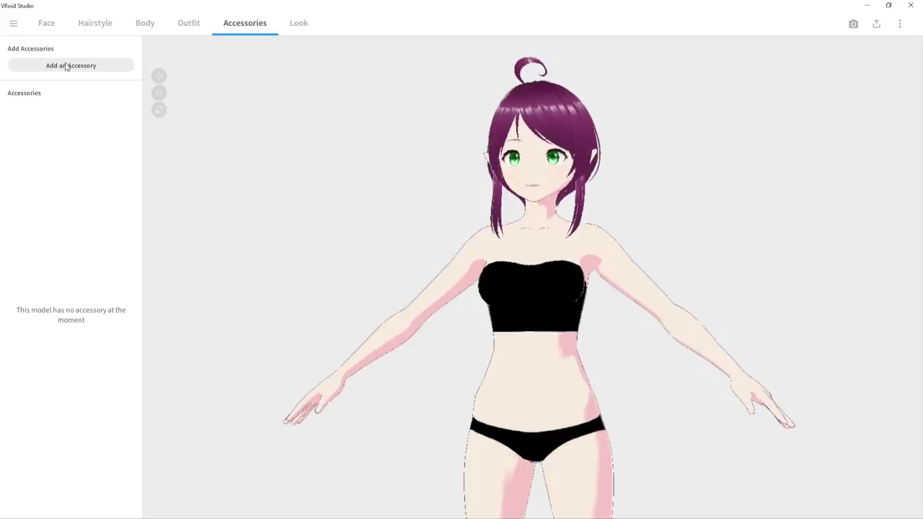
{"action": "left_click", "coordinate": [67, 66]}
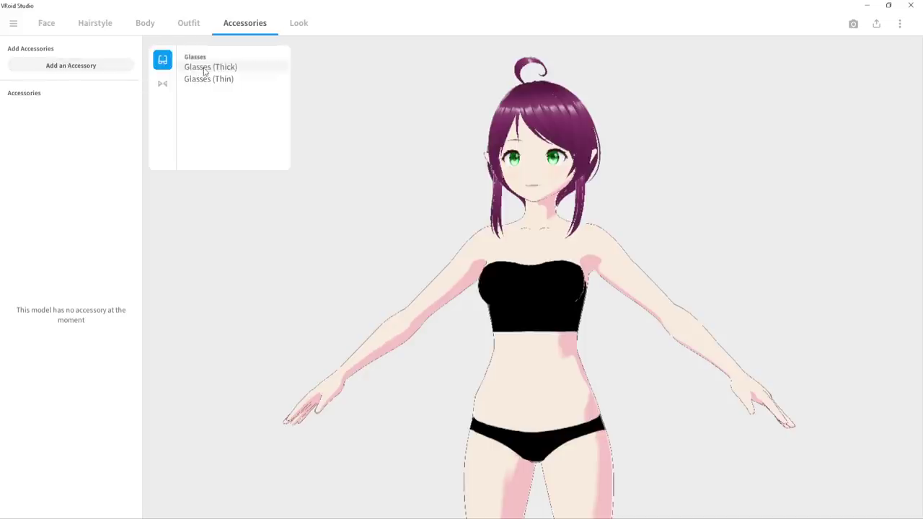
{"action": "left_click", "coordinate": [204, 67]}
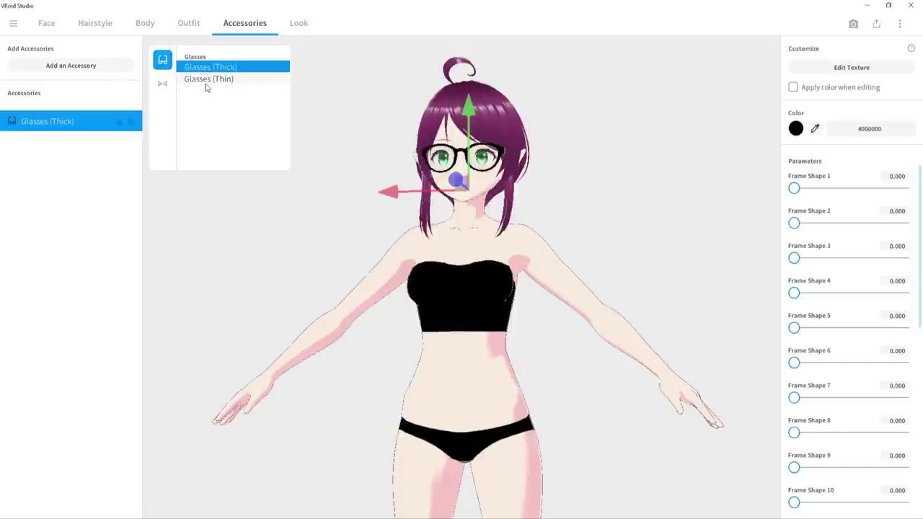
{"action": "left_click", "coordinate": [193, 81]}
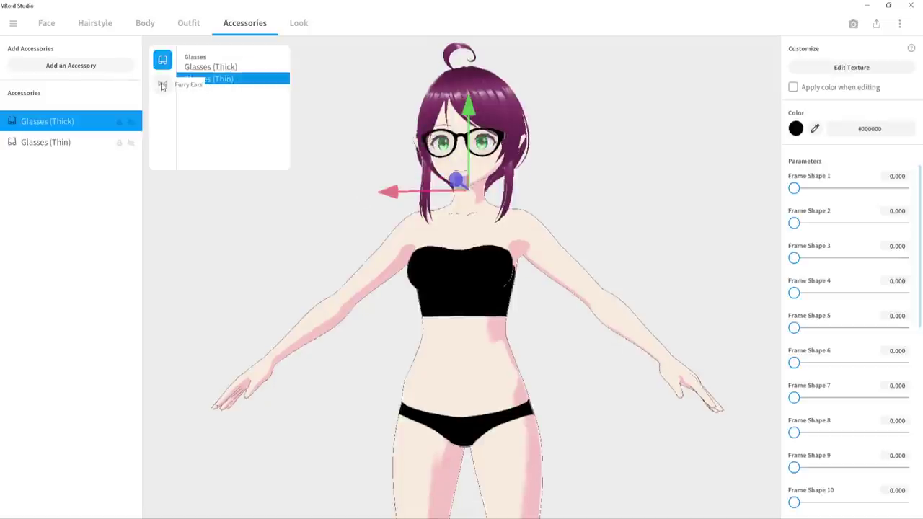
- Add the Cat Ears accessory from the furry ears category to the character
{"action": "left_click", "coordinate": [162, 84]}
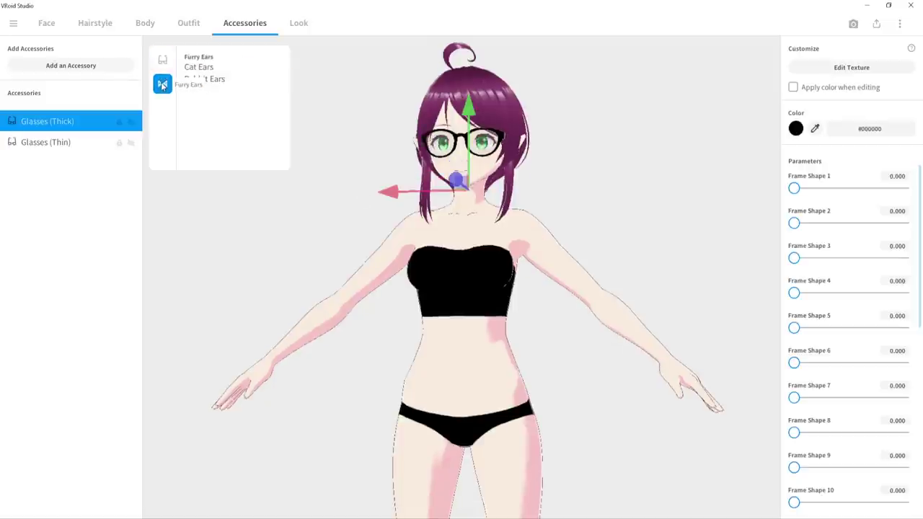
{"action": "left_click", "coordinate": [200, 68]}
{"action": "left_click", "coordinate": [379, 230]}
{"action": "scroll", "coordinate": [408, 289], "scroll_direction": "up", "scroll_amount": 5}
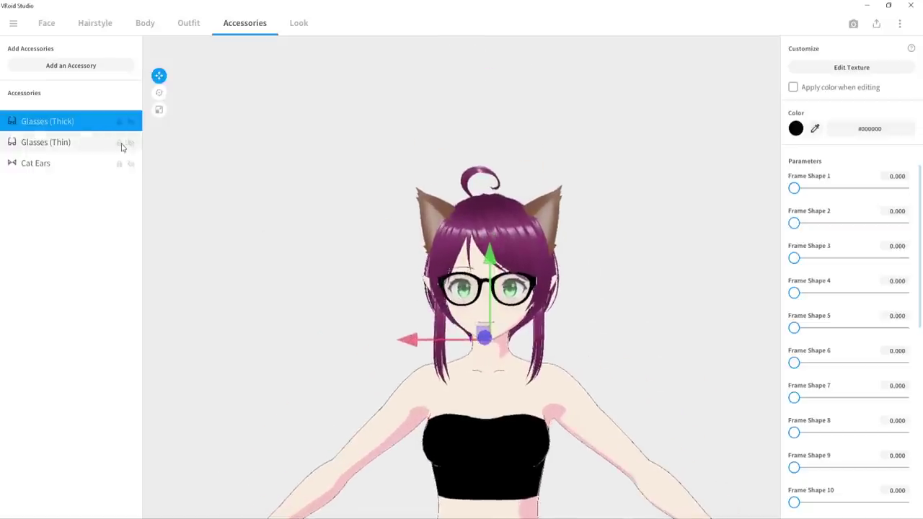
- Remove the Glasses (Thick) accessory from the character
{"action": "left_click", "coordinate": [83, 143]}
{"action": "left_click", "coordinate": [75, 123]}
{"action": "right_click", "coordinate": [77, 126]}
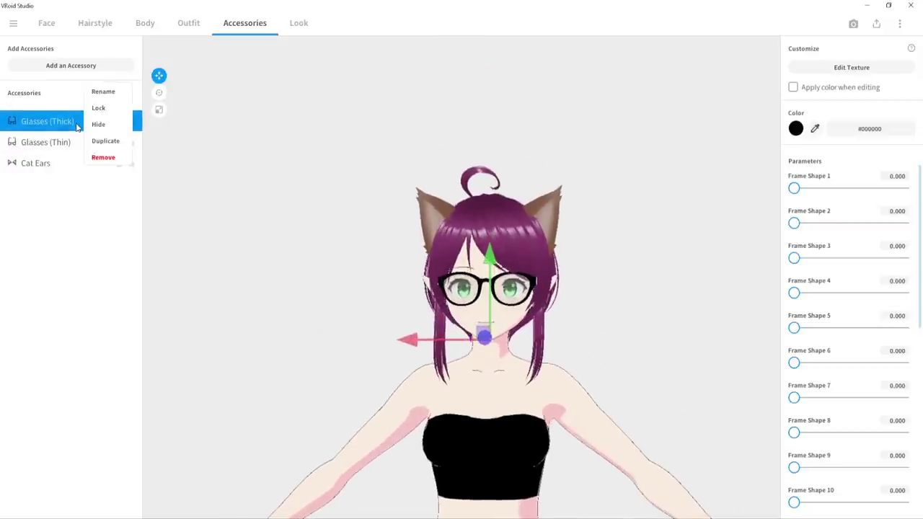
{"action": "left_click", "coordinate": [103, 158]}
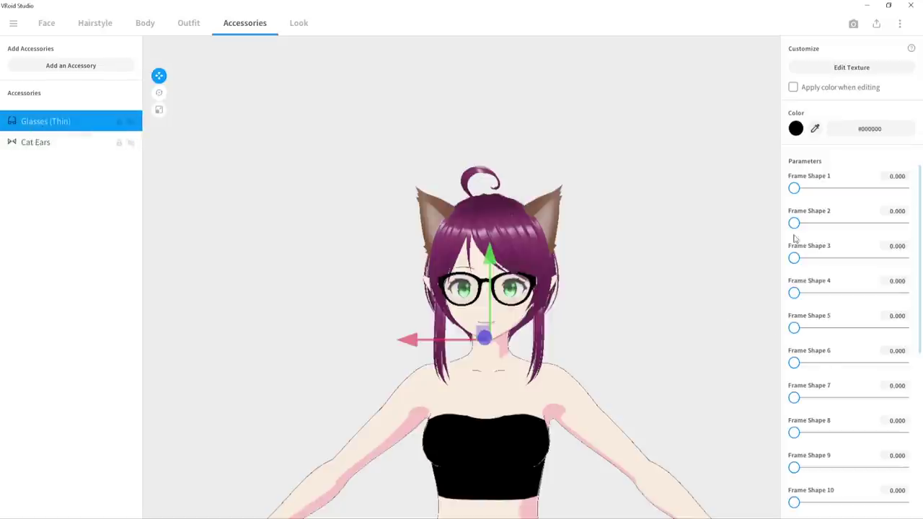
- Set Frame Shape 1 of the thin glasses to 100 and try the Frame Shape 2 and 3 variations
{"action": "left_click_drag", "start_coordinate": [794, 188], "coordinate": [818, 188]}
{"action": "scroll", "coordinate": [557, 372], "scroll_direction": "up", "scroll_amount": 5}
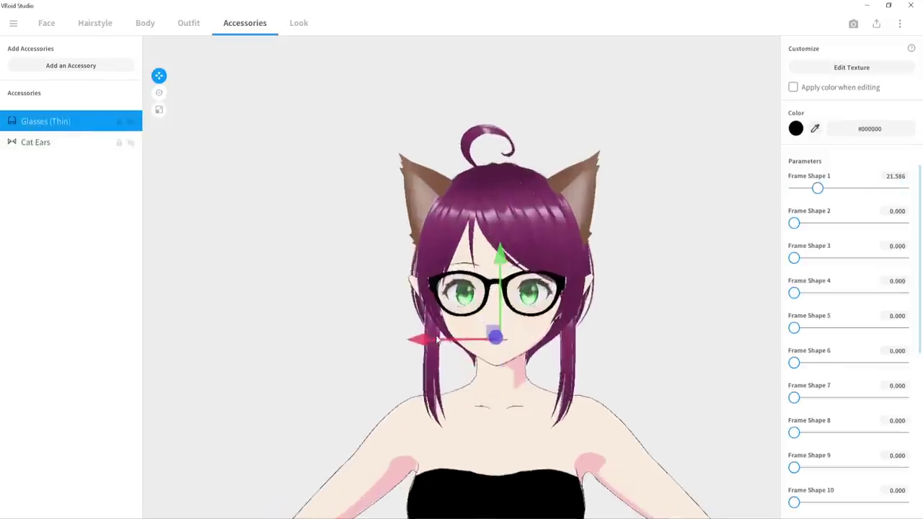
{"action": "scroll", "coordinate": [557, 370], "scroll_direction": "up", "scroll_amount": 4}
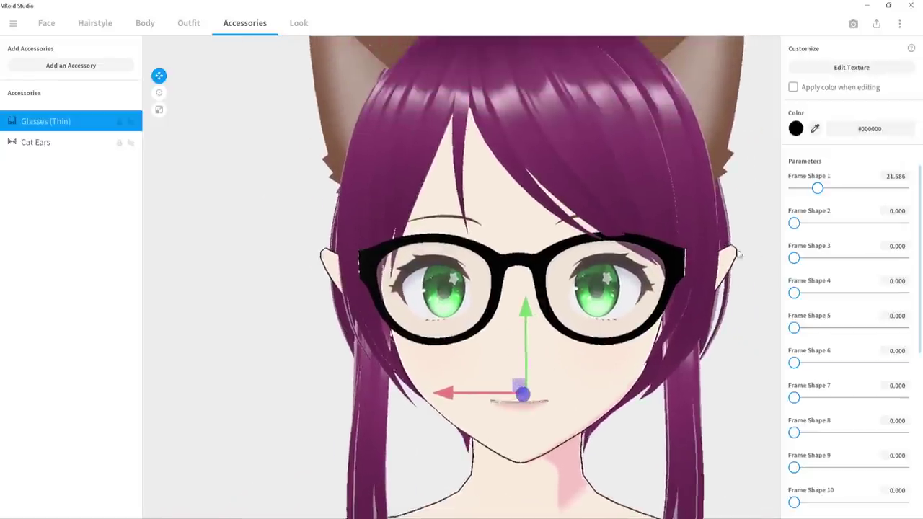
{"action": "left_click_drag", "start_coordinate": [818, 189], "coordinate": [903, 189]}
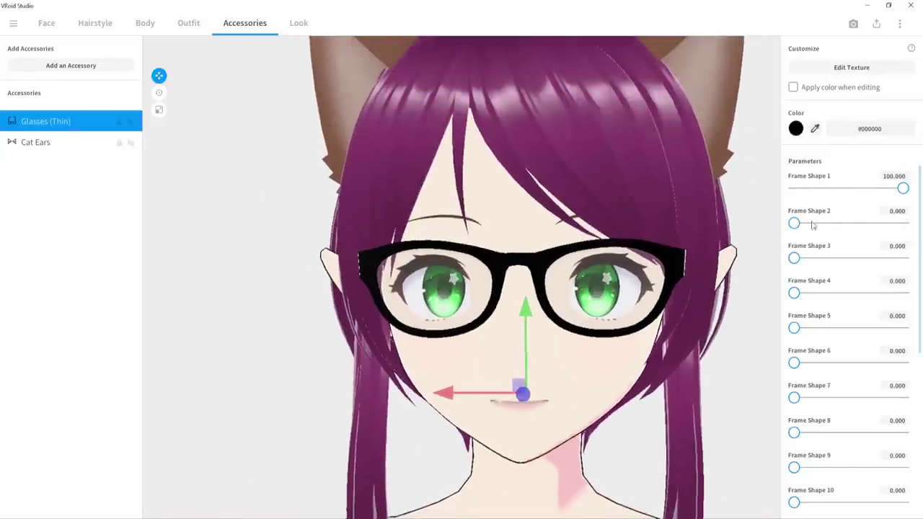
{"action": "left_click_drag", "start_coordinate": [827, 229], "coordinate": [760, 233]}
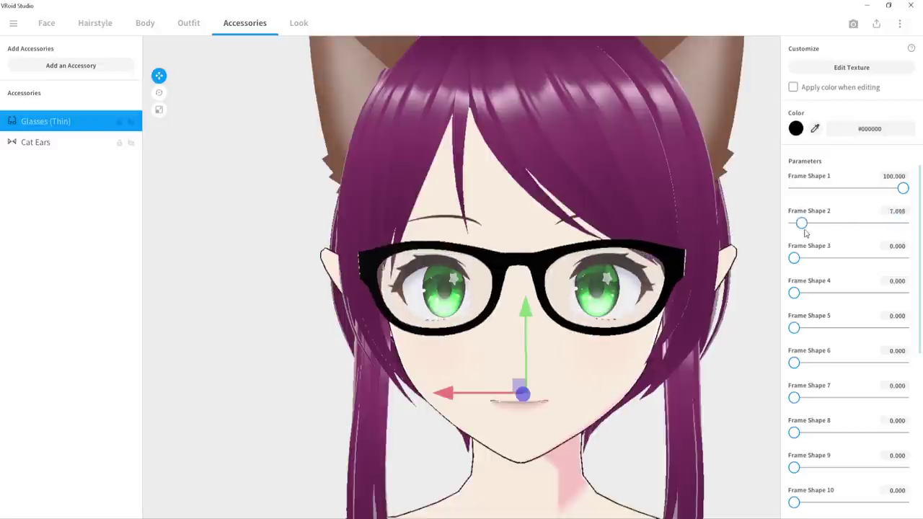
{"action": "left_click_drag", "start_coordinate": [811, 264], "coordinate": [764, 264]}
- Move the thin glasses fully forward with Move Forward at 100, checking their position from the side
{"action": "scroll", "coordinate": [803, 308], "scroll_direction": "down", "scroll_amount": 3}
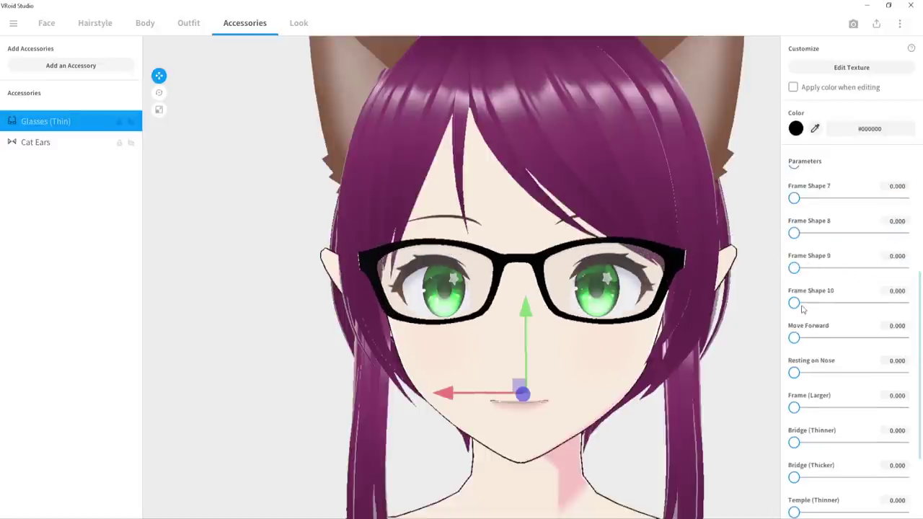
{"action": "left_click_drag", "start_coordinate": [794, 338], "coordinate": [884, 338]}
{"action": "right_click_drag", "start_coordinate": [750, 347], "coordinate": [794, 353]}
{"action": "mouse_move", "coordinate": [886, 338]}
{"action": "left_mouse_down"}
{"action": "mouse_move", "coordinate": [794, 338]}
{"action": "mouse_move", "coordinate": [903, 339]}
{"action": "left_mouse_up"}
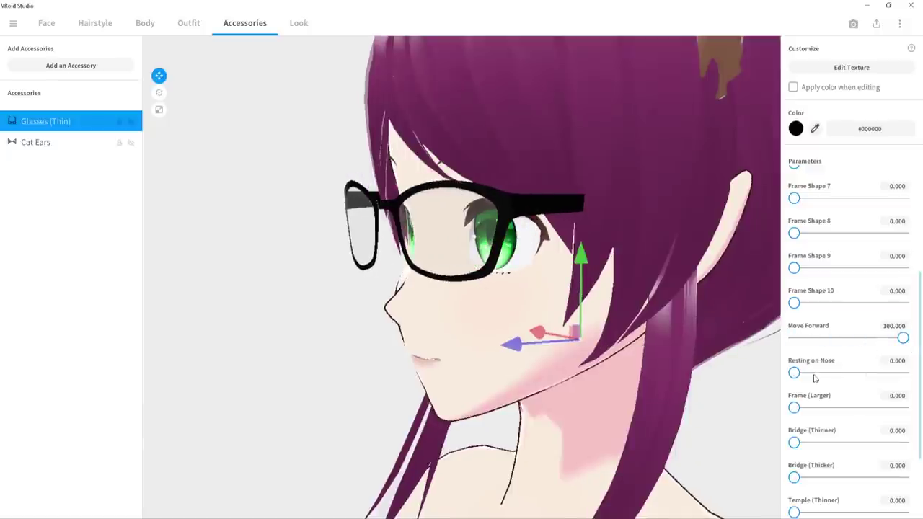
- Adjust the glasses' Move Forward to 6.608 and Resting on Nose to 20.705, and try Frame (Larger)
{"action": "left_click_drag", "start_coordinate": [815, 379], "coordinate": [898, 373]}
{"action": "left_click_drag", "start_coordinate": [902, 338], "coordinate": [801, 339]}
{"action": "right_click_drag", "start_coordinate": [728, 333], "coordinate": [619, 335]}
{"action": "left_click_drag", "start_coordinate": [892, 377], "coordinate": [816, 373]}
{"action": "mouse_move", "coordinate": [806, 416]}
{"action": "left_mouse_down"}
{"action": "mouse_move", "coordinate": [855, 406]}
{"action": "mouse_move", "coordinate": [795, 407]}
{"action": "left_mouse_up"}
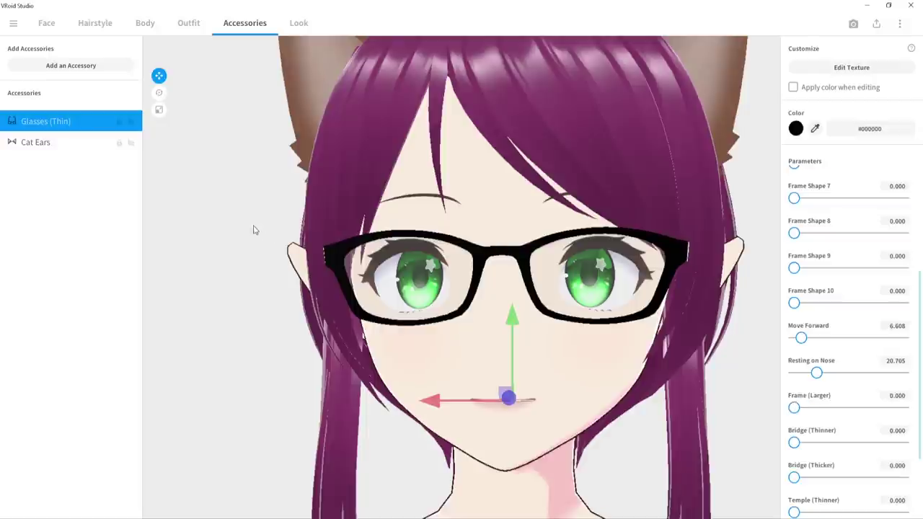
- Try the glasses' bridge thickness settings and set Temple (Thinner) to 6.167
{"action": "left_click_drag", "start_coordinate": [801, 442], "coordinate": [748, 448]}
{"action": "mouse_move", "coordinate": [794, 477]}
{"action": "left_mouse_down"}
{"action": "mouse_move", "coordinate": [905, 477]}
{"action": "mouse_move", "coordinate": [793, 478]}
{"action": "left_mouse_up"}
{"action": "scroll", "coordinate": [817, 459], "scroll_direction": "down", "scroll_amount": 2}
{"action": "left_click_drag", "start_coordinate": [794, 413], "coordinate": [820, 413]}
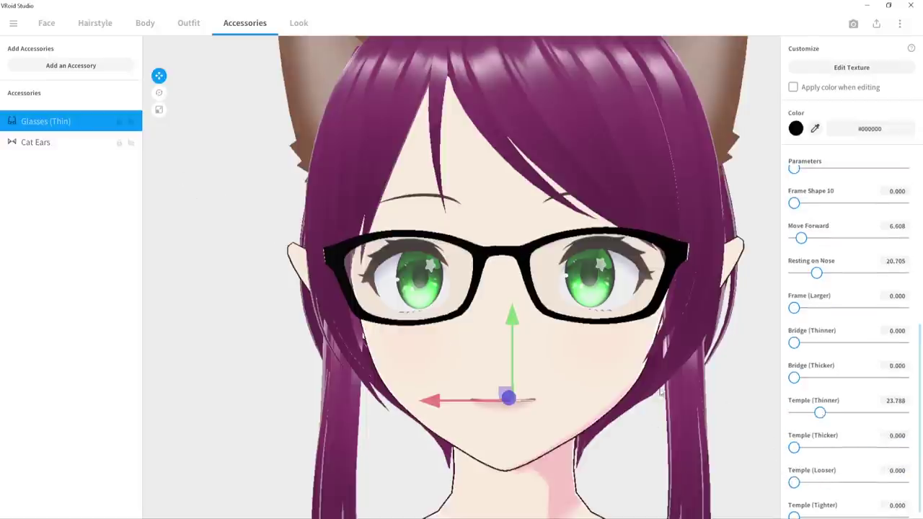
{"action": "left_click_drag", "start_coordinate": [659, 390], "coordinate": [667, 396]}
{"action": "left_click_drag", "start_coordinate": [820, 412], "coordinate": [800, 412]}
- Try the glasses' Temple (Tighter), Temple (Looser) and Temple (Thicker) settings and return each to 0
{"action": "scroll", "coordinate": [814, 454], "scroll_direction": "down", "scroll_amount": 1}
{"action": "left_click_drag", "start_coordinate": [794, 505], "coordinate": [903, 505]}
{"action": "mouse_move", "coordinate": [648, 416]}
{"action": "left_mouse_down"}
{"action": "mouse_move", "coordinate": [680, 421]}
{"action": "mouse_move", "coordinate": [658, 419]}
{"action": "left_mouse_up"}
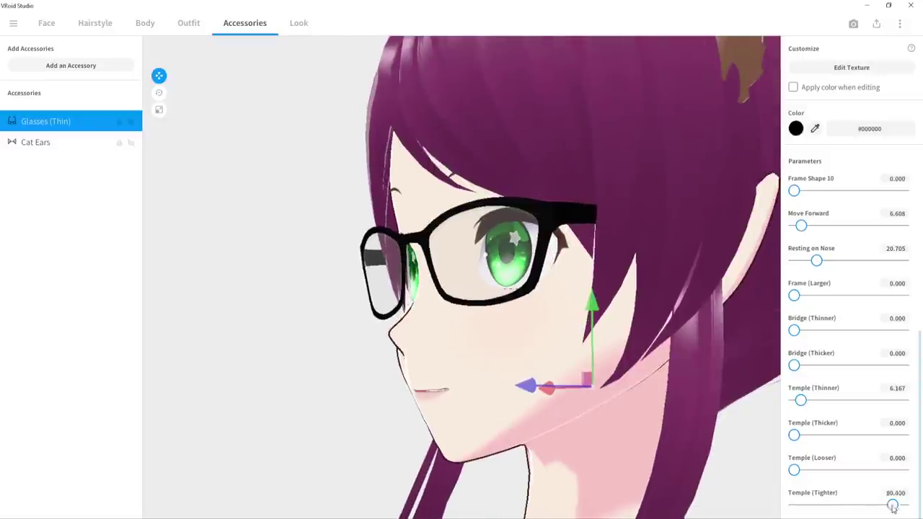
{"action": "left_click_drag", "start_coordinate": [902, 505], "coordinate": [732, 491]}
{"action": "mouse_move", "coordinate": [795, 470]}
{"action": "left_mouse_down"}
{"action": "mouse_move", "coordinate": [901, 470]}
{"action": "mouse_move", "coordinate": [794, 469]}
{"action": "left_mouse_up"}
{"action": "left_click_drag", "start_coordinate": [802, 438], "coordinate": [750, 447]}
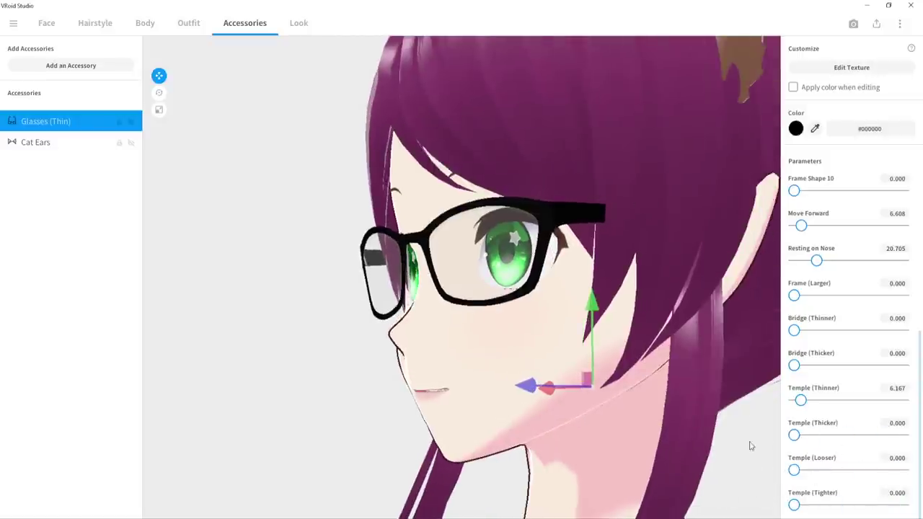
- Set the glasses' Temple (Tighter) to 100 and try Bridge (Thicker)
{"action": "left_click_drag", "start_coordinate": [794, 505], "coordinate": [903, 505]}
{"action": "left_click_drag", "start_coordinate": [714, 404], "coordinate": [584, 371]}
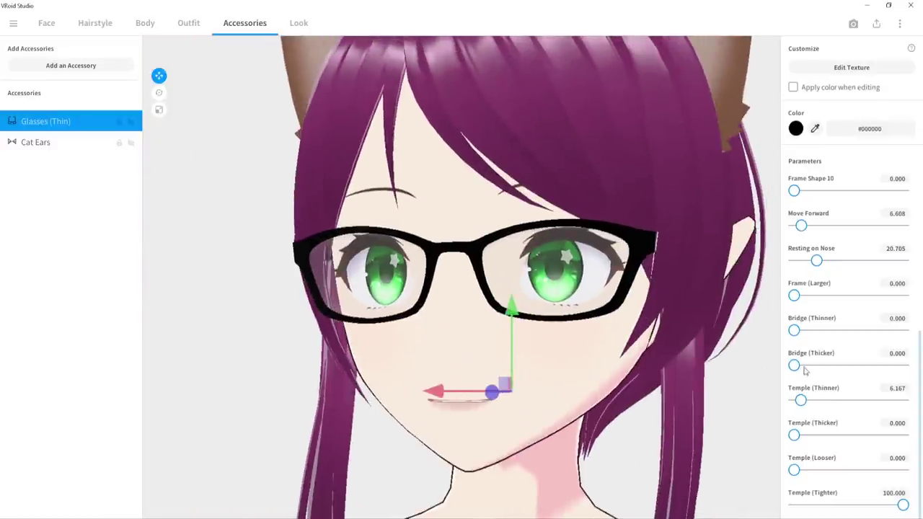
{"action": "left_click_drag", "start_coordinate": [806, 370], "coordinate": [777, 371]}
- Lower the glasses' Resting on Nose value to -10
{"action": "scroll", "coordinate": [810, 332], "scroll_direction": "up", "scroll_amount": 1}
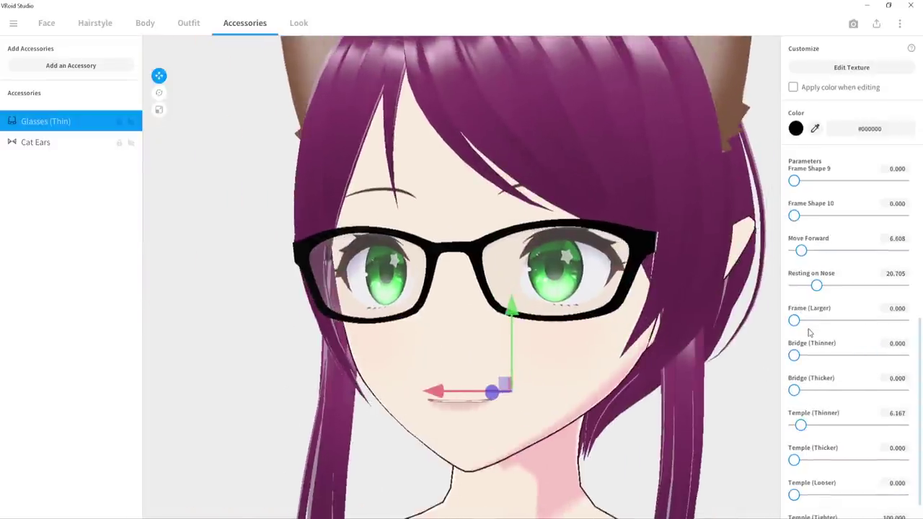
{"action": "left_click_drag", "start_coordinate": [820, 286], "coordinate": [797, 289]}
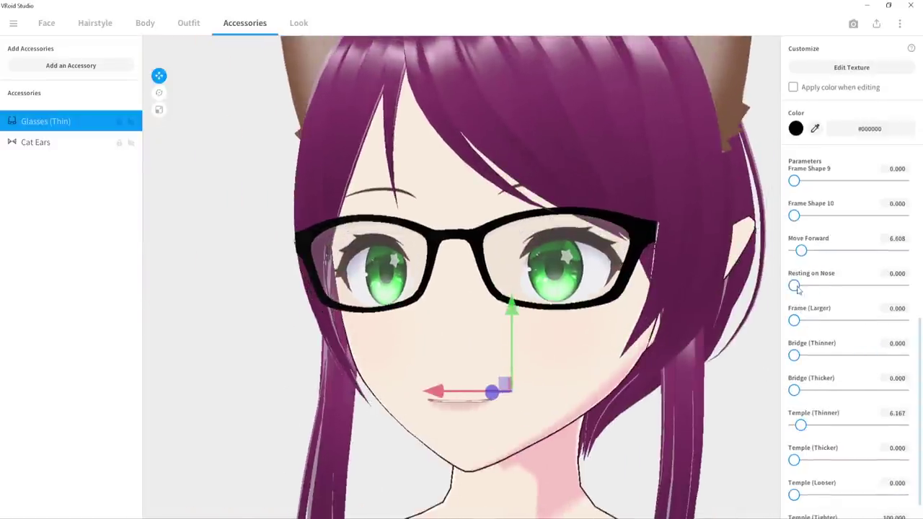
{"action": "left_click", "coordinate": [892, 278]}
{"action": "key", "text": "BackSpace"}
{"action": "type", "text": "-1"}
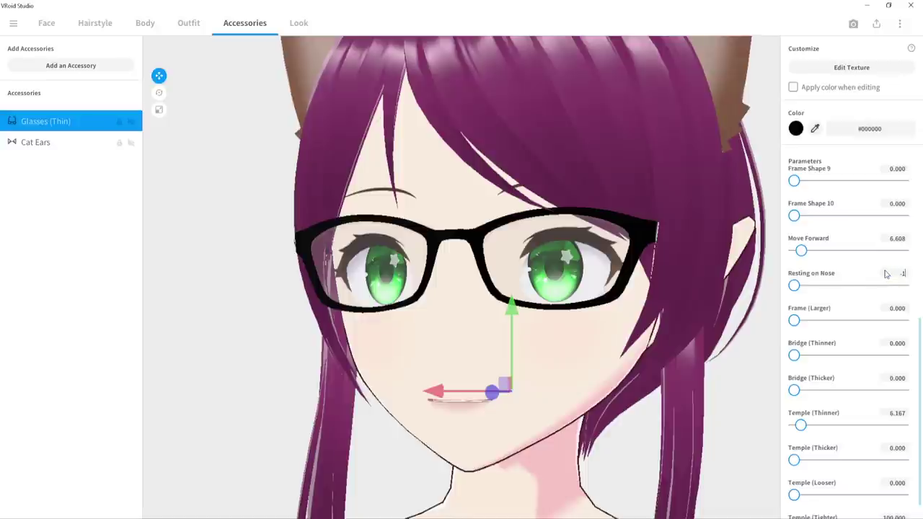
{"action": "type", "text": "0"}
{"action": "left_click", "coordinate": [855, 263]}
- Set the glasses' Move Forward to 55.507 and Resting on Nose to -100, checking the fit from several angles
{"action": "right_click_drag", "start_coordinate": [655, 323], "coordinate": [600, 331]}
{"action": "left_click", "coordinate": [895, 275]}
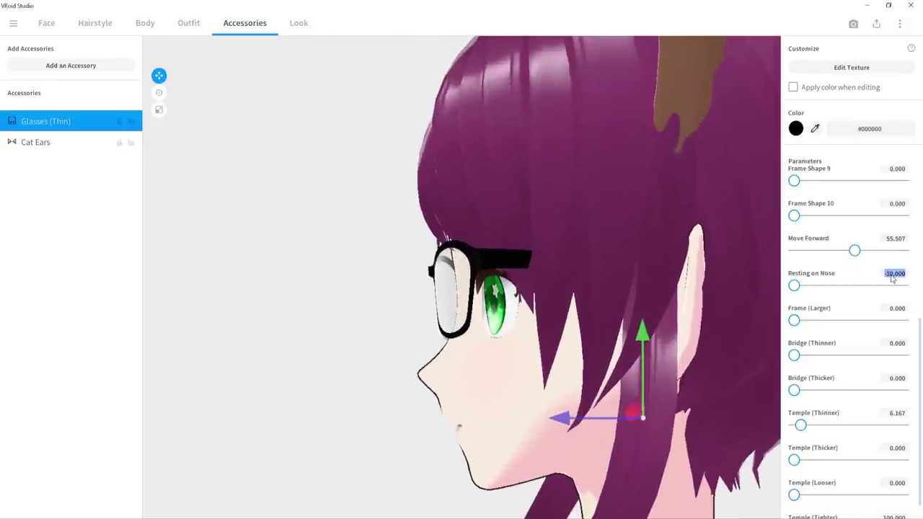
{"action": "left_click", "coordinate": [893, 277]}
{"action": "type", "text": "0"}
{"action": "key", "text": "Return"}
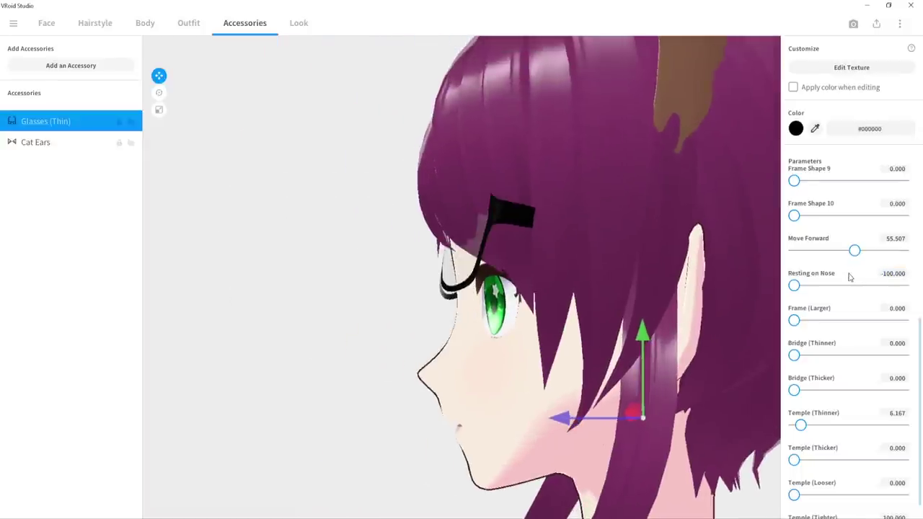
{"action": "right_click_drag", "start_coordinate": [505, 311], "coordinate": [537, 318]}
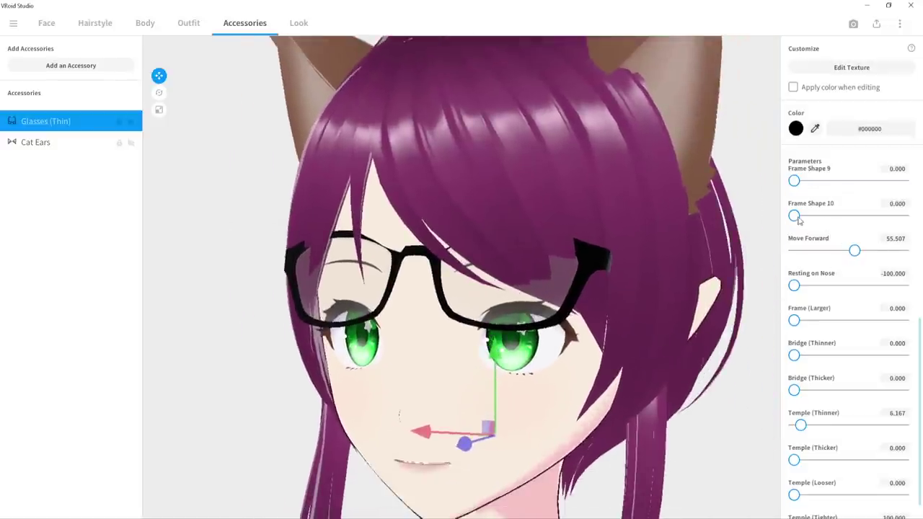
- Rest the glasses on top of the hair with Move Forward at 250 and Resting on Nose at -350
{"action": "left_click_drag", "start_coordinate": [854, 250], "coordinate": [903, 251]}
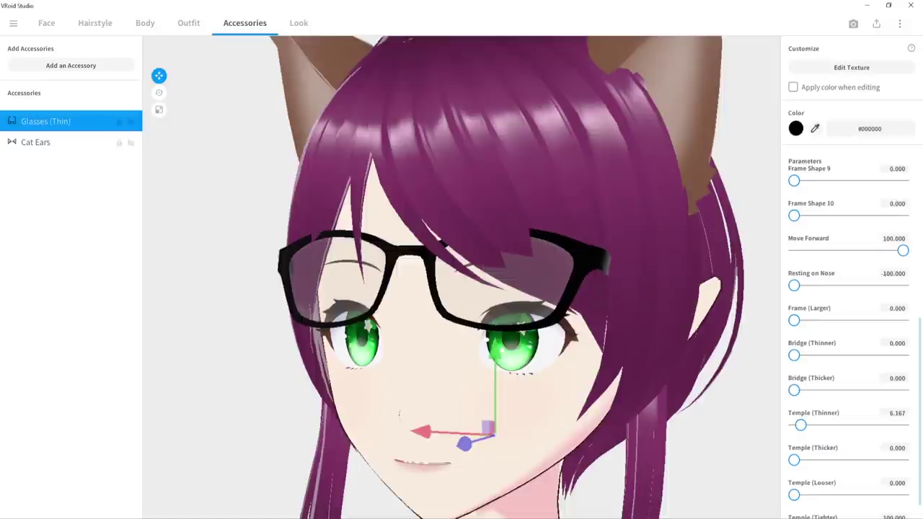
{"action": "double_click", "coordinate": [894, 239]}
{"action": "type", "text": "250"}
{"action": "key", "text": "Return"}
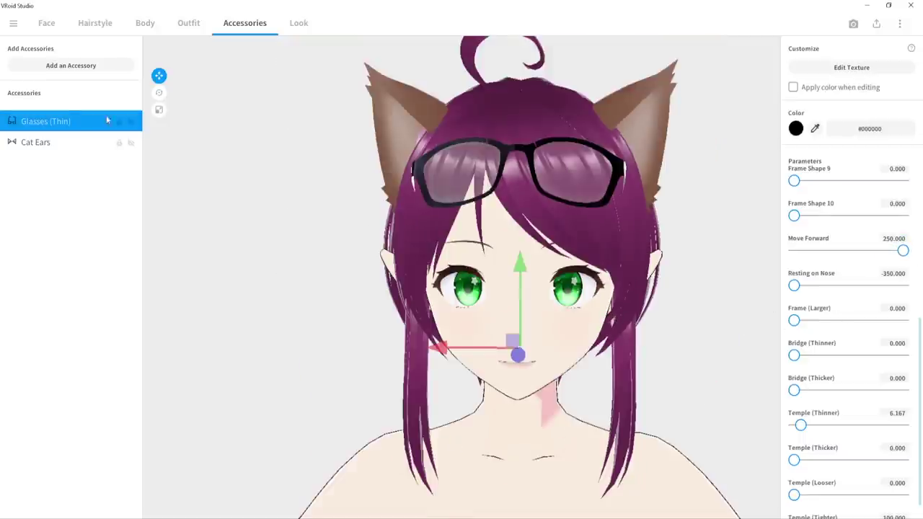
- Recolor the Cat Ears to #562042 by sampling the character's hair color
{"action": "left_click", "coordinate": [107, 142]}
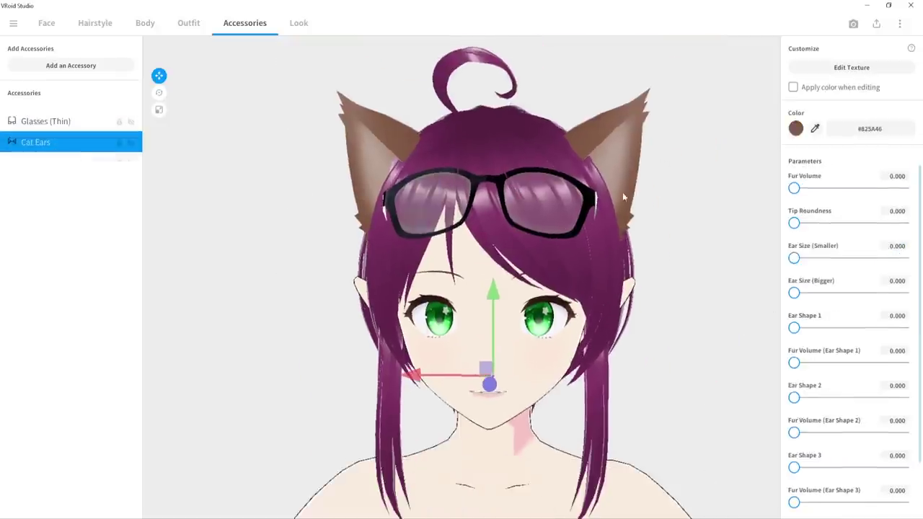
{"action": "left_click", "coordinate": [815, 128]}
{"action": "left_click", "coordinate": [519, 129]}
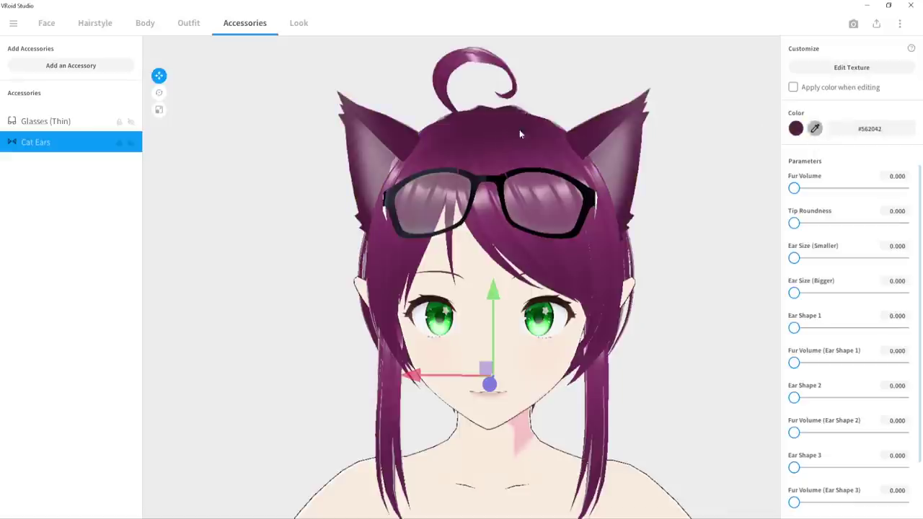
- Try the Cat Ears' Fur Volume, Tip Roundness at 100, ear size and ear shape settings
{"action": "scroll", "coordinate": [837, 330], "scroll_direction": "down", "scroll_amount": 1}
{"action": "scroll", "coordinate": [830, 331], "scroll_direction": "up", "scroll_amount": 1}
{"action": "left_click_drag", "start_coordinate": [800, 188], "coordinate": [738, 181]}
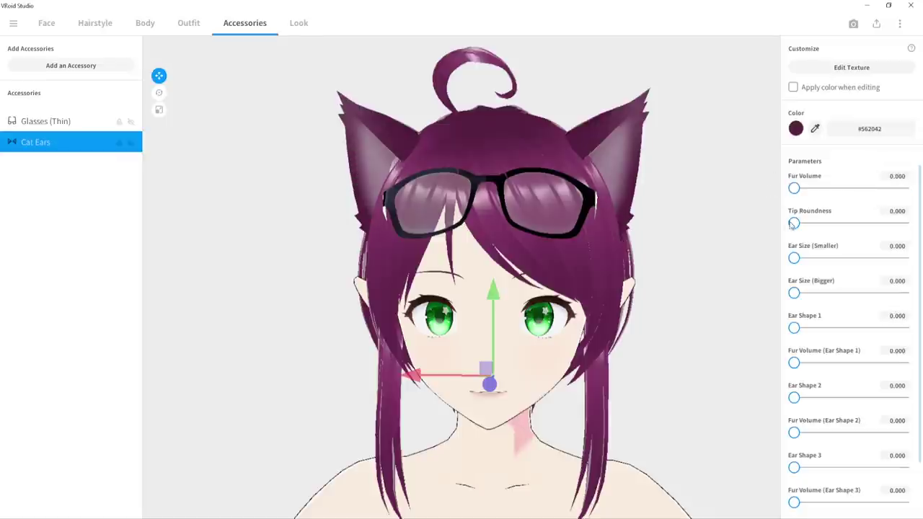
{"action": "left_click_drag", "start_coordinate": [800, 229], "coordinate": [912, 225]}
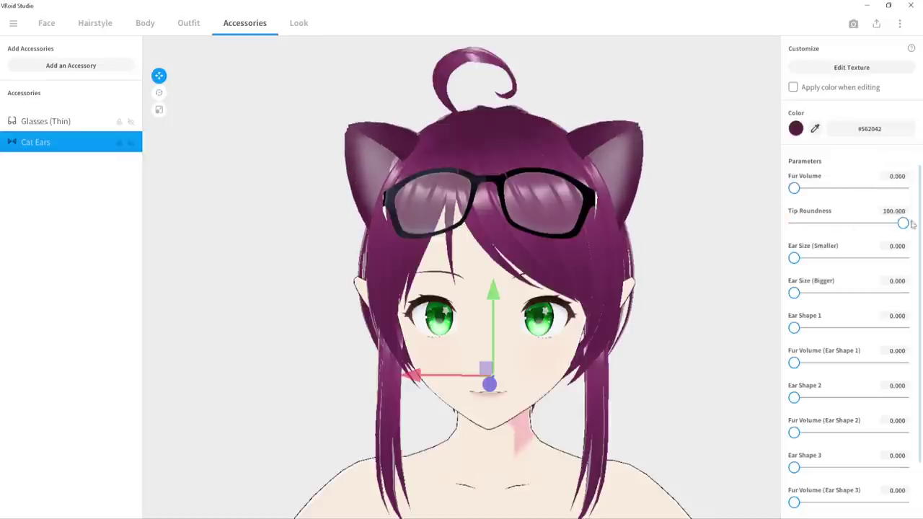
{"action": "mouse_move", "coordinate": [800, 261]}
{"action": "left_mouse_down"}
{"action": "mouse_move", "coordinate": [880, 270]}
{"action": "mouse_move", "coordinate": [808, 261]}
{"action": "left_mouse_up"}
{"action": "left_click_drag", "start_coordinate": [794, 329], "coordinate": [759, 349]}
{"action": "scroll", "coordinate": [887, 326], "scroll_direction": "down", "scroll_amount": 1}
{"action": "left_click_drag", "start_coordinate": [793, 401], "coordinate": [895, 404]}
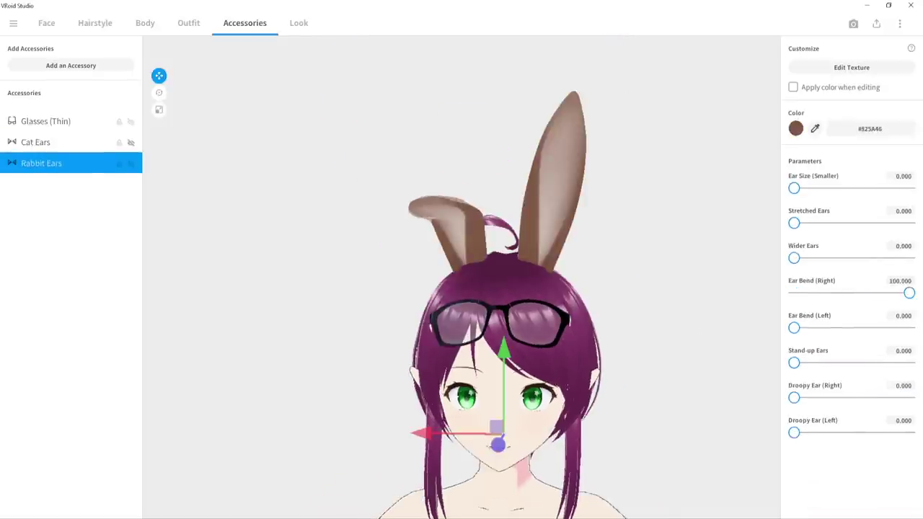
- Try the Rabbit Ears' Ear Bend, Wider Ears and Stretched Ears settings and return them to 0
{"action": "left_click_drag", "start_coordinate": [794, 328], "coordinate": [662, 313]}
{"action": "left_click_drag", "start_coordinate": [906, 293], "coordinate": [757, 292]}
{"action": "left_click_drag", "start_coordinate": [794, 258], "coordinate": [728, 267]}
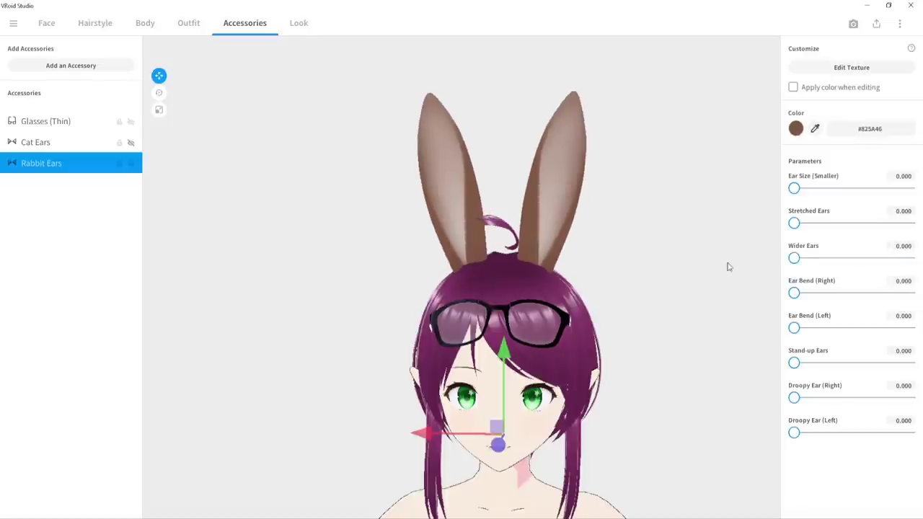
{"action": "left_click_drag", "start_coordinate": [796, 224], "coordinate": [729, 228]}
- Set the Rabbit Ears' Ear Size (Smaller) to 100, Droopy Ear (Right) to 68.333 and (Left) to 59.583, and try Stand-up Ears
{"action": "left_click_drag", "start_coordinate": [794, 188], "coordinate": [909, 189]}
{"action": "left_click_drag", "start_coordinate": [798, 402], "coordinate": [874, 415]}
{"action": "left_click_drag", "start_coordinate": [796, 433], "coordinate": [866, 433]}
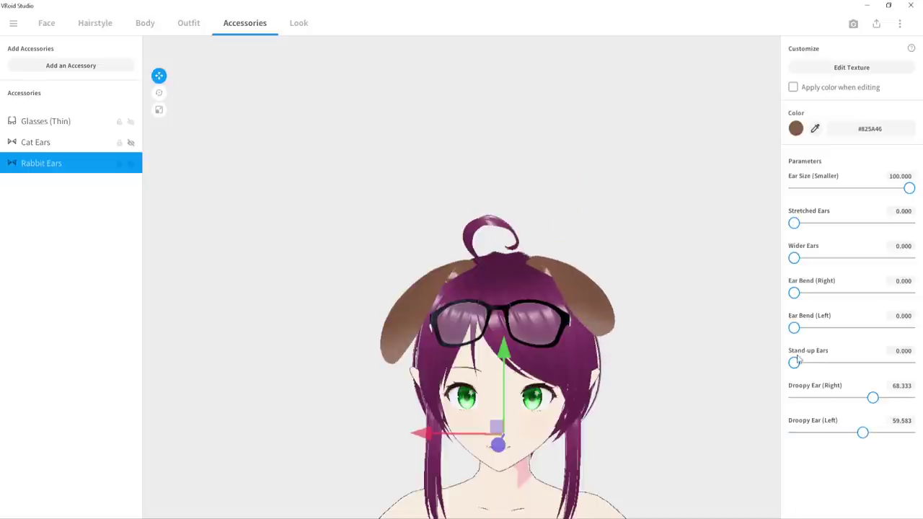
{"action": "left_click_drag", "start_coordinate": [794, 362], "coordinate": [886, 365]}
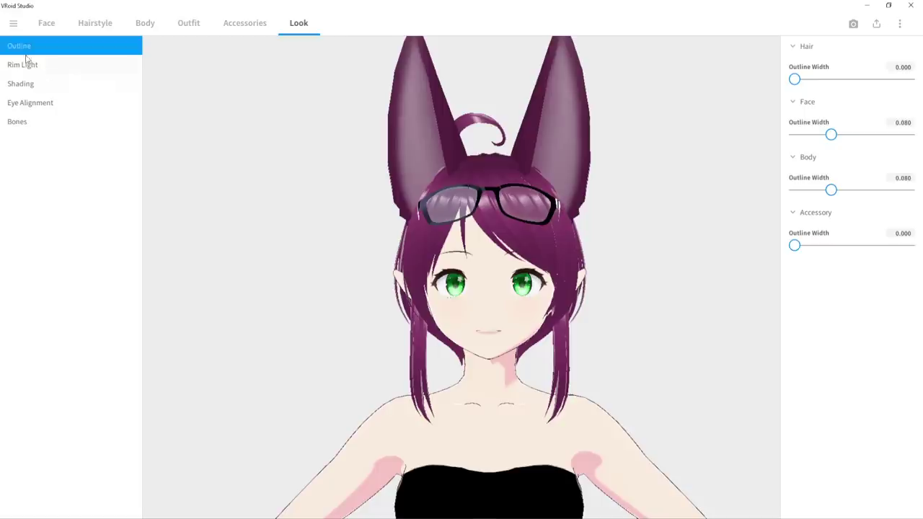
- Adjust the hair's rim light by lowering its intensity and compression
{"action": "left_click", "coordinate": [22, 65]}
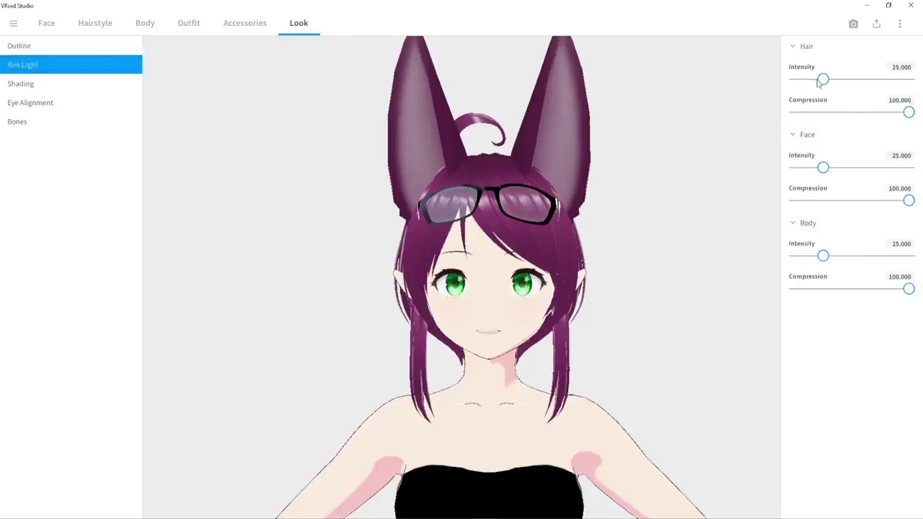
{"action": "left_click_drag", "start_coordinate": [823, 79], "coordinate": [767, 83]}
{"action": "left_click_drag", "start_coordinate": [909, 113], "coordinate": [815, 117]}
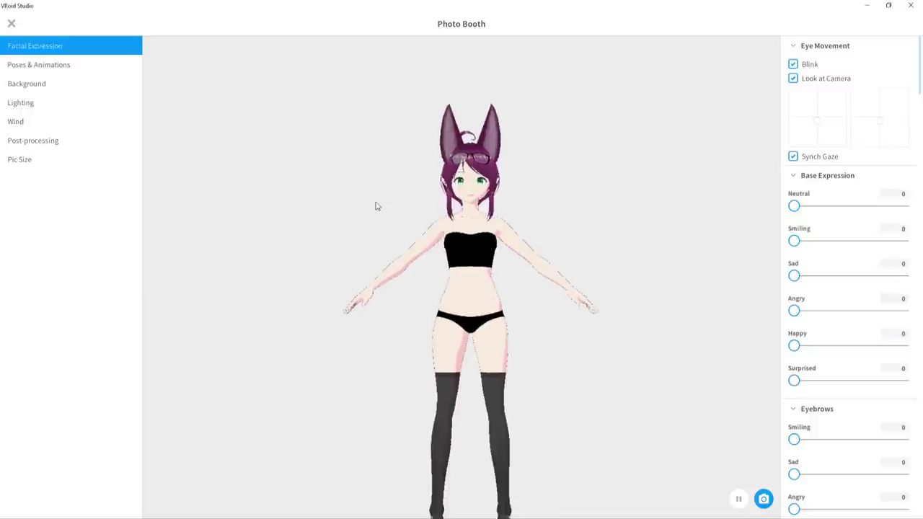
- Apply the Laughing animation to the character in the Photo Booth
{"action": "left_click", "coordinate": [21, 65]}
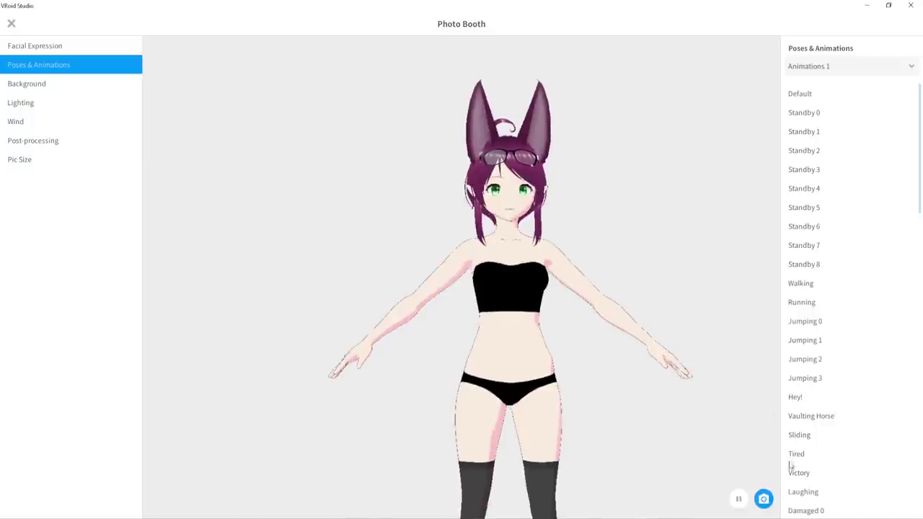
{"action": "left_click", "coordinate": [805, 495]}
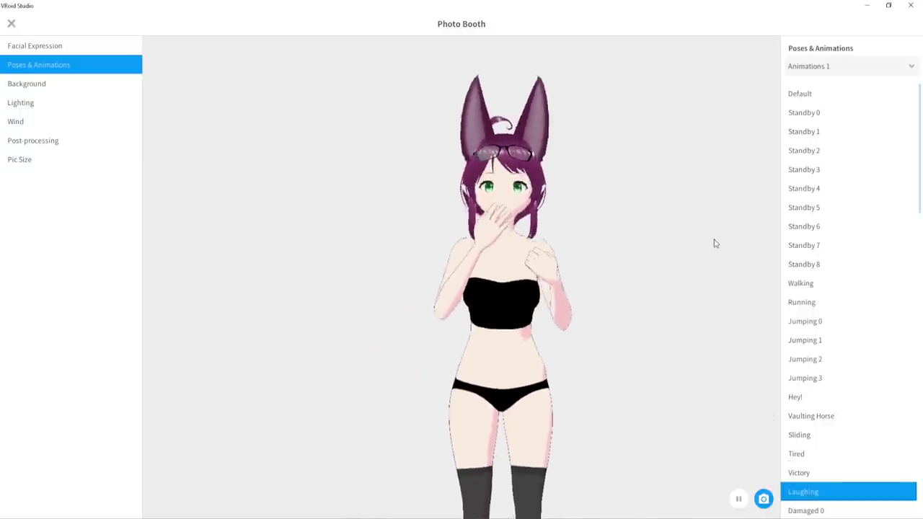
- Look through the Photo Booth's Facial Expression and Pic Size settings, and return to the character editor
{"action": "left_click", "coordinate": [29, 45]}
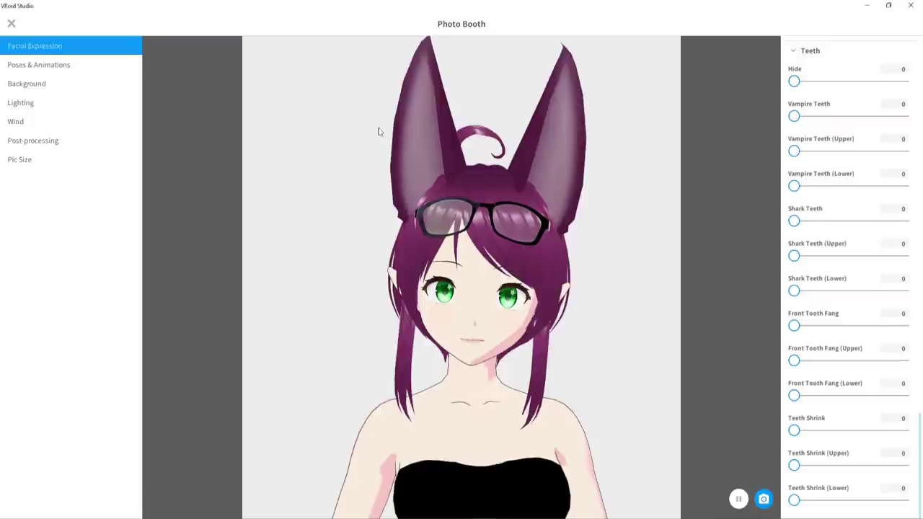
{"action": "left_click", "coordinate": [28, 162]}
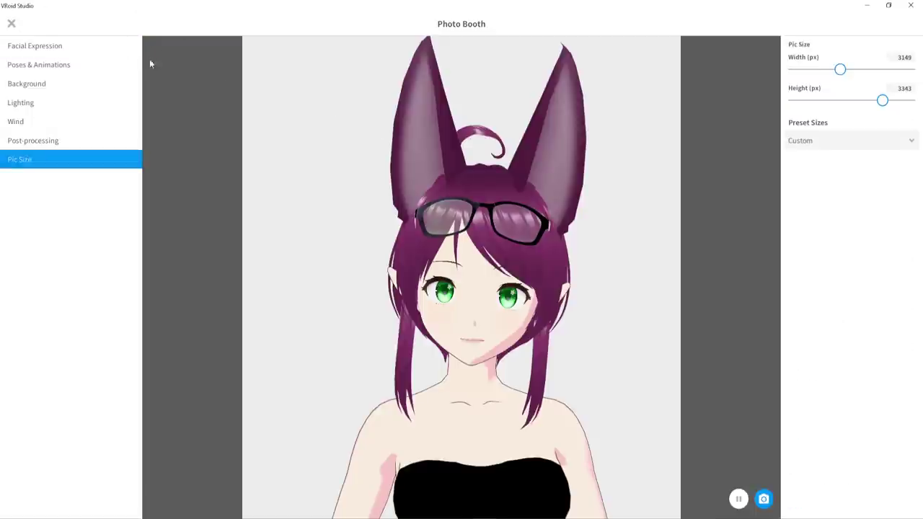
{"action": "left_click", "coordinate": [12, 23]}
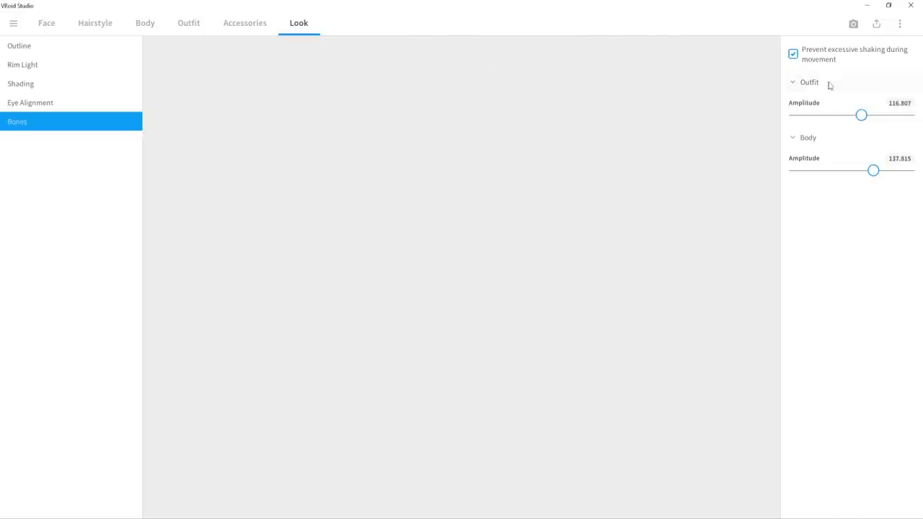
- Browse the outfit's bottoms and dresses, and open the current dress for texture editing
{"action": "left_click", "coordinate": [188, 22]}
{"action": "left_click", "coordinate": [12, 98]}
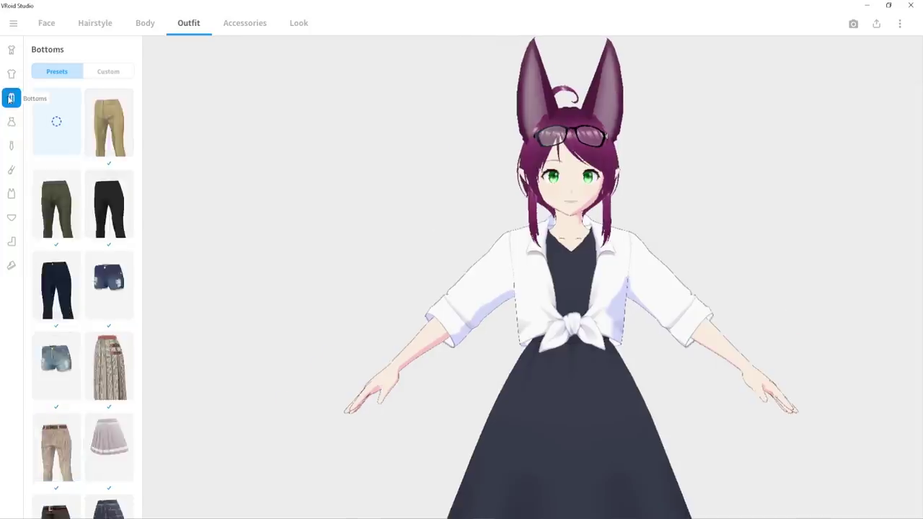
{"action": "scroll", "coordinate": [72, 207], "scroll_direction": "down", "scroll_amount": 1}
{"action": "left_click", "coordinate": [12, 121]}
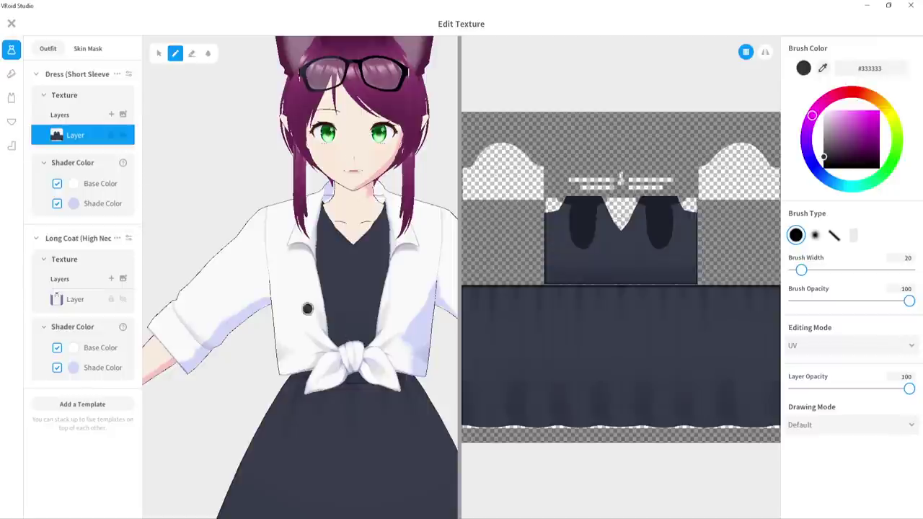
{"action": "scroll", "coordinate": [308, 309], "scroll_direction": "down", "scroll_amount": 2}
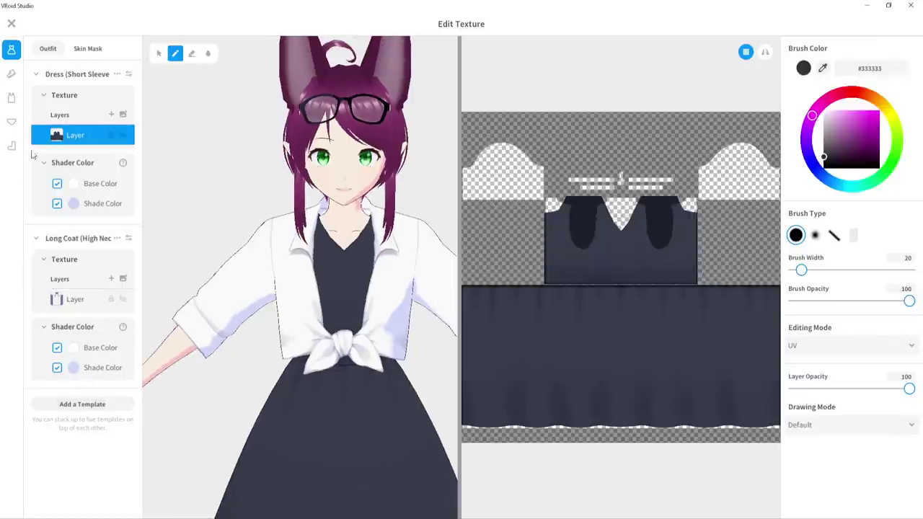
- Browse the Tops and Dresses templates and layer a Hoodie template over the dress and long coat
{"action": "left_click", "coordinate": [77, 405]}
{"action": "scroll", "coordinate": [560, 283], "scroll_direction": "down", "scroll_amount": 5}
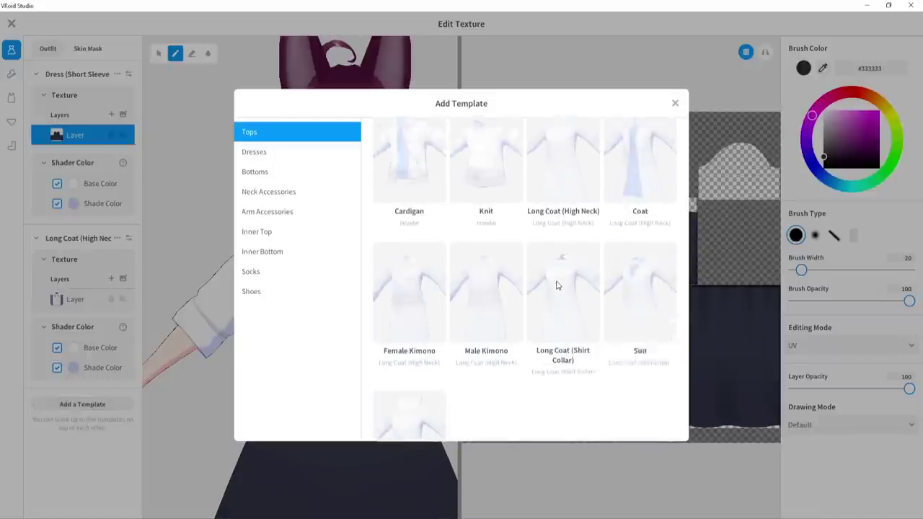
{"action": "left_click", "coordinate": [266, 154]}
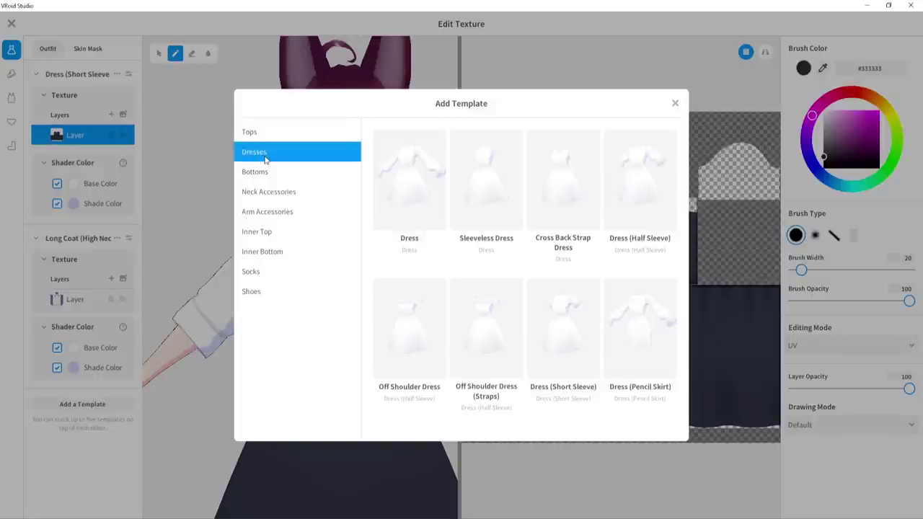
{"action": "left_click", "coordinate": [261, 131]}
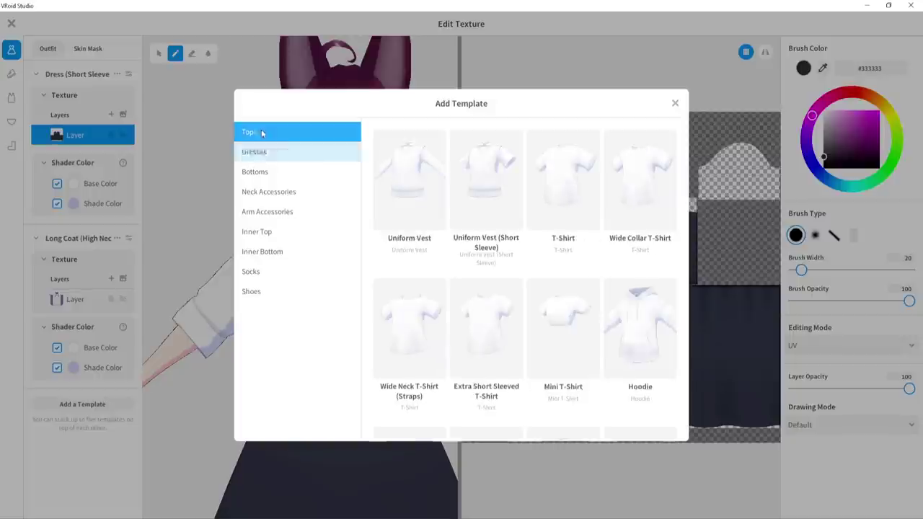
{"action": "key", "text": "Escape"}
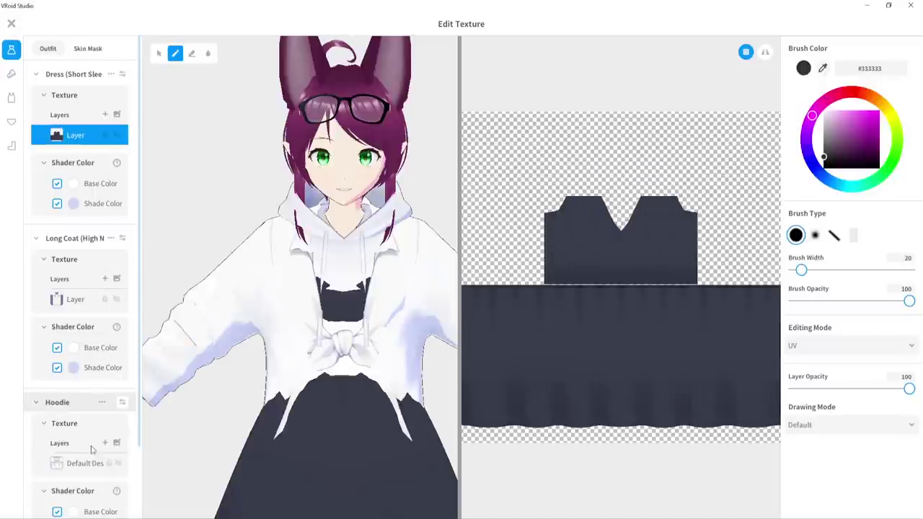
- Set the Hoodie's Sleeve Thickness, Sleeve Taper (Narrower) and Crease to 100 and Waist Width to 92.083, and leave texture editing
{"action": "scroll", "coordinate": [90, 450], "scroll_direction": "down", "scroll_amount": 2}
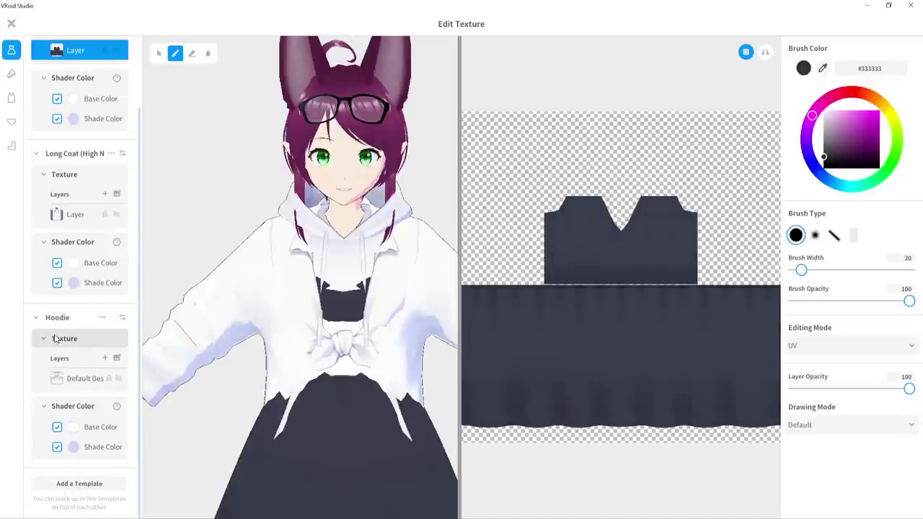
{"action": "left_click", "coordinate": [121, 318]}
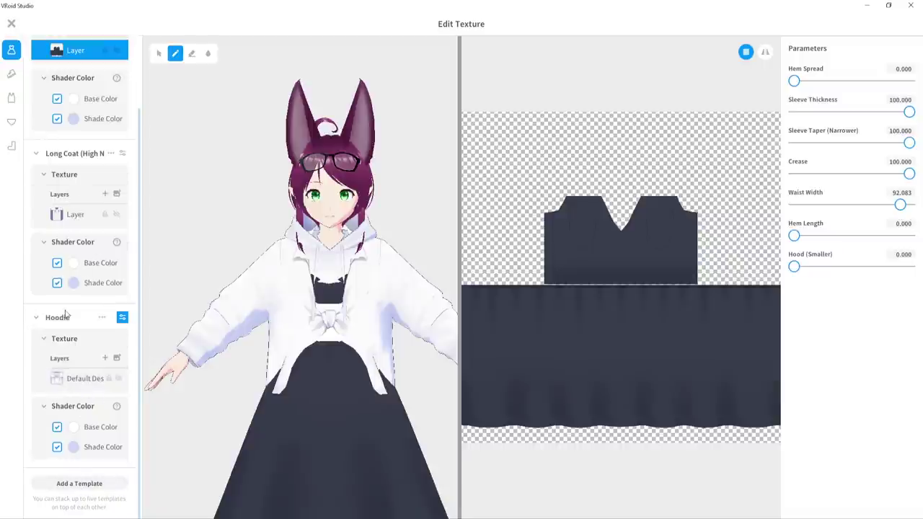
{"action": "key", "text": "Escape"}
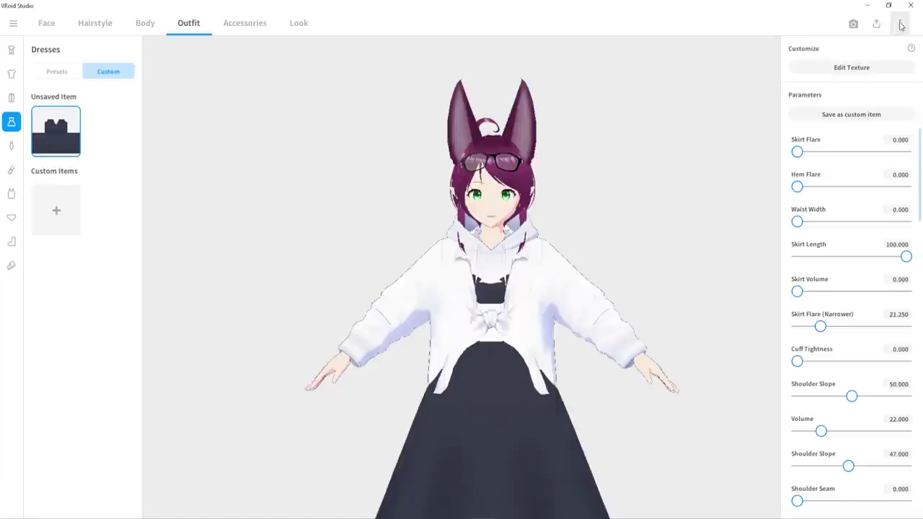
- Set the editor's background color to Dark in the application settings
{"action": "left_click", "coordinate": [901, 25]}
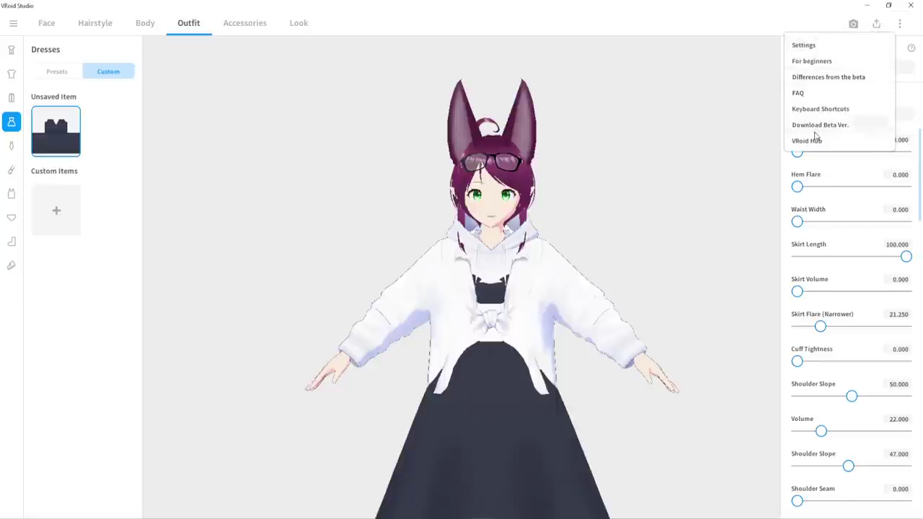
{"action": "left_click", "coordinate": [805, 45]}
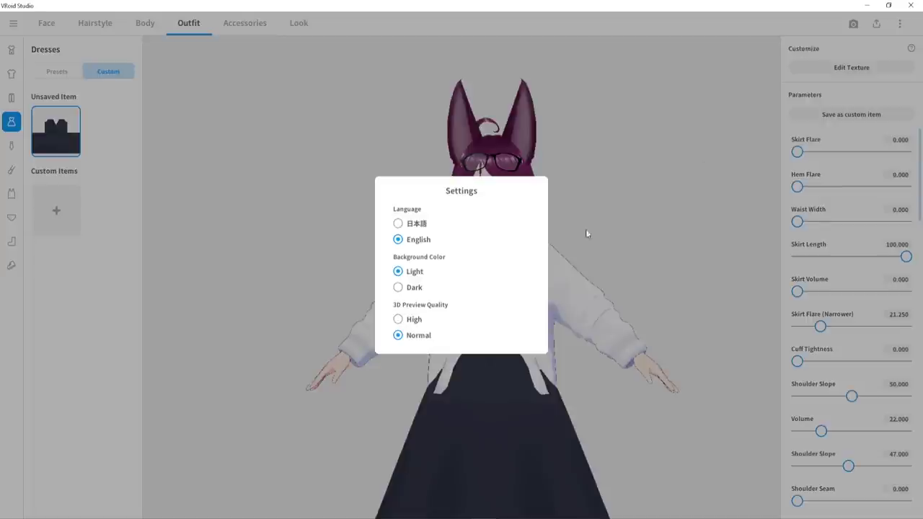
{"action": "left_click", "coordinate": [399, 288]}
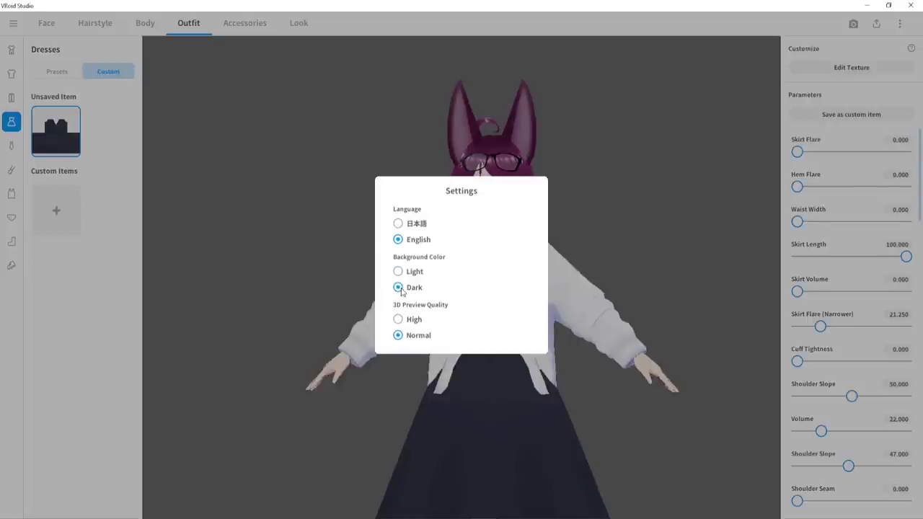
{"action": "left_click", "coordinate": [399, 273]}
- Start a VRM export and examine the Reduce Polygons options with Delete Transparent Meshes enabled
{"action": "left_click", "coordinate": [878, 26]}
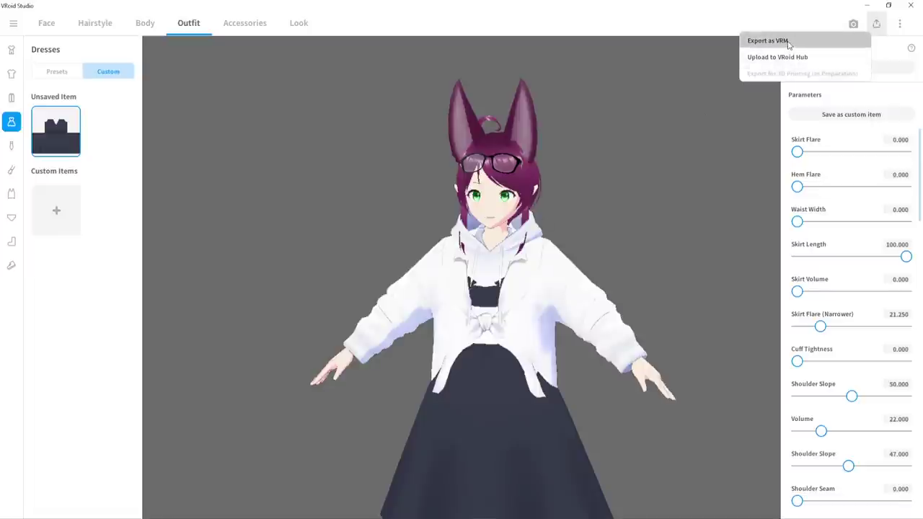
{"action": "key", "text": "Return"}
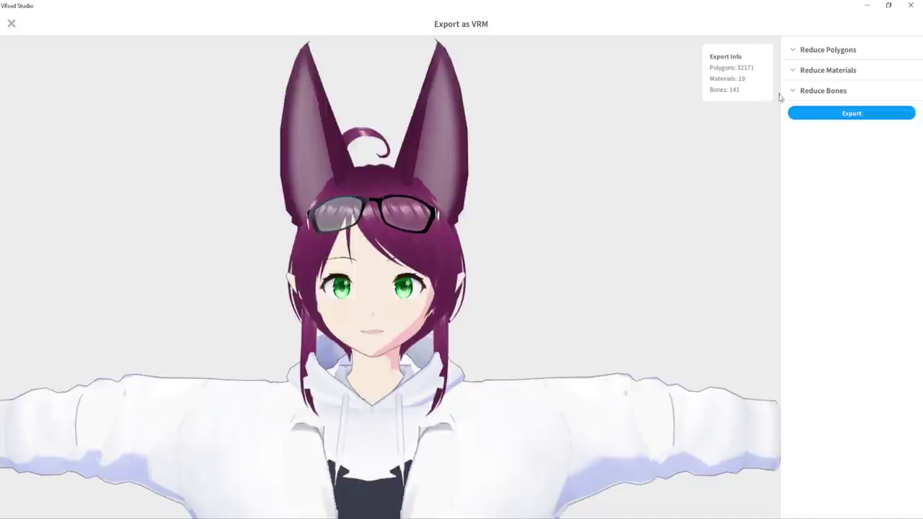
{"action": "left_click", "coordinate": [791, 50]}
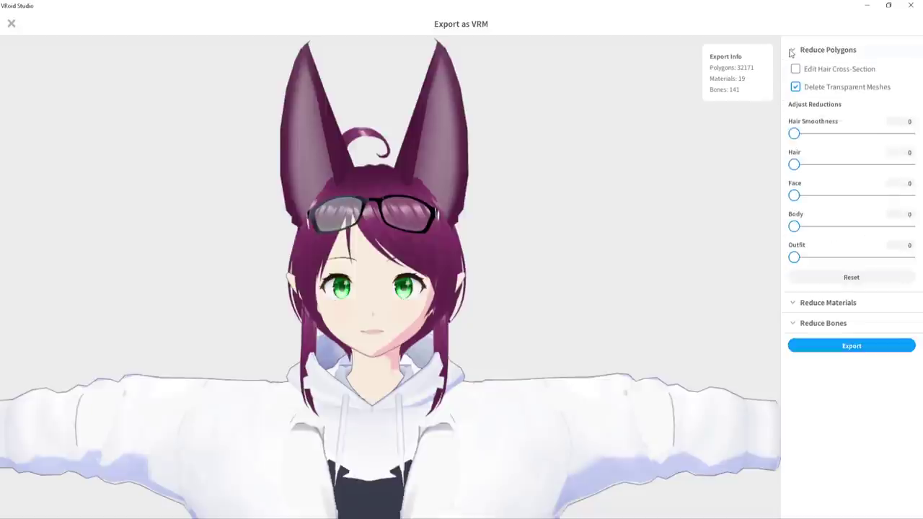
{"action": "left_click", "coordinate": [796, 87]}
{"action": "scroll", "coordinate": [433, 431], "scroll_direction": "down", "scroll_amount": 5}
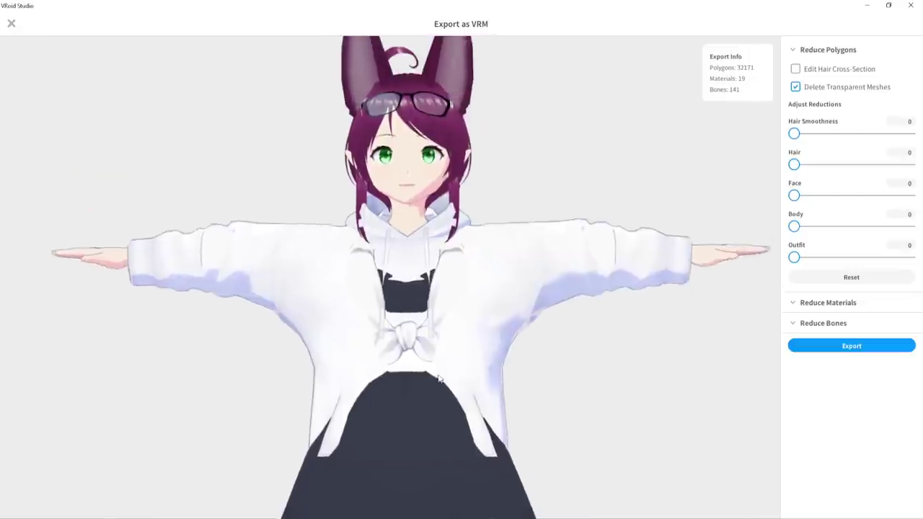
- Turn off Combine Hair Mesh in the material reductions and show the Reduce Bones options
{"action": "left_click", "coordinate": [796, 52]}
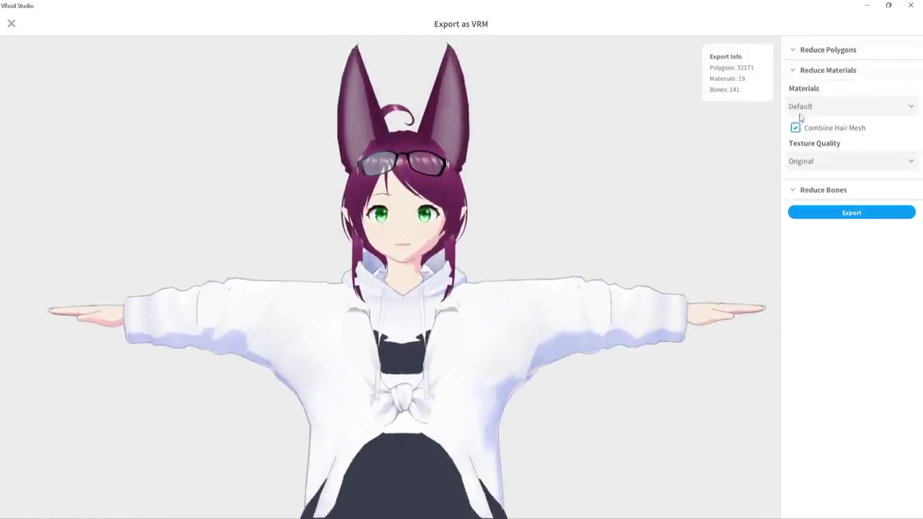
{"action": "right_click_drag", "start_coordinate": [565, 242], "coordinate": [401, 109]}
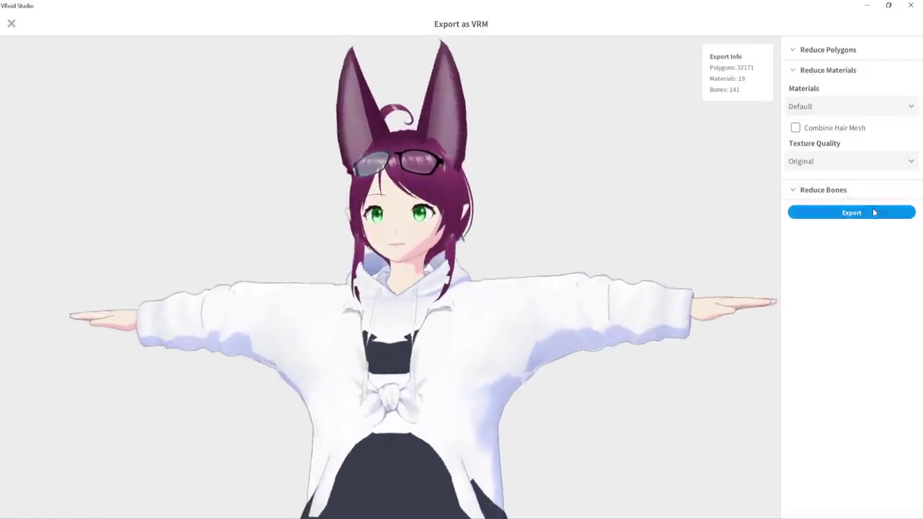
{"action": "left_click", "coordinate": [795, 191]}
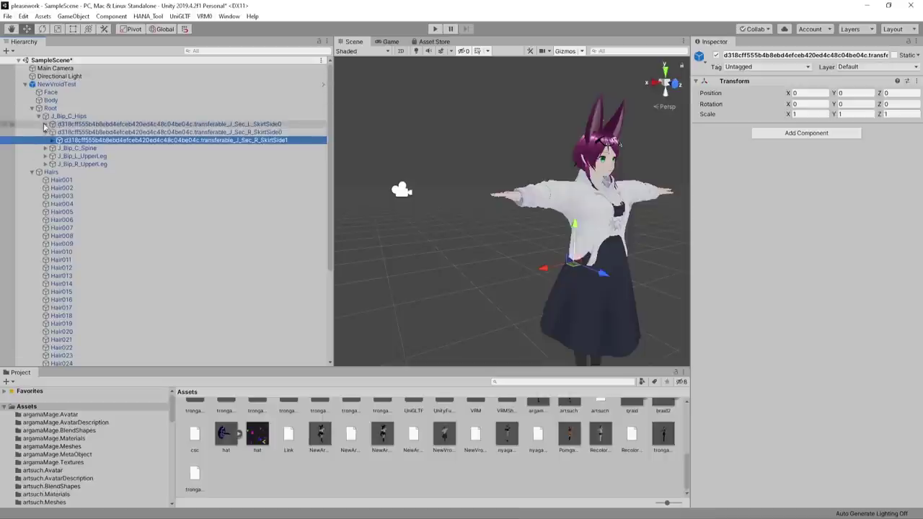
- In Unity, expand NewVroidTest's spine bones to J_Bip_C_UpperChest and widen the hierarchy to read the hood bone names
{"action": "left_click", "coordinate": [45, 140]}
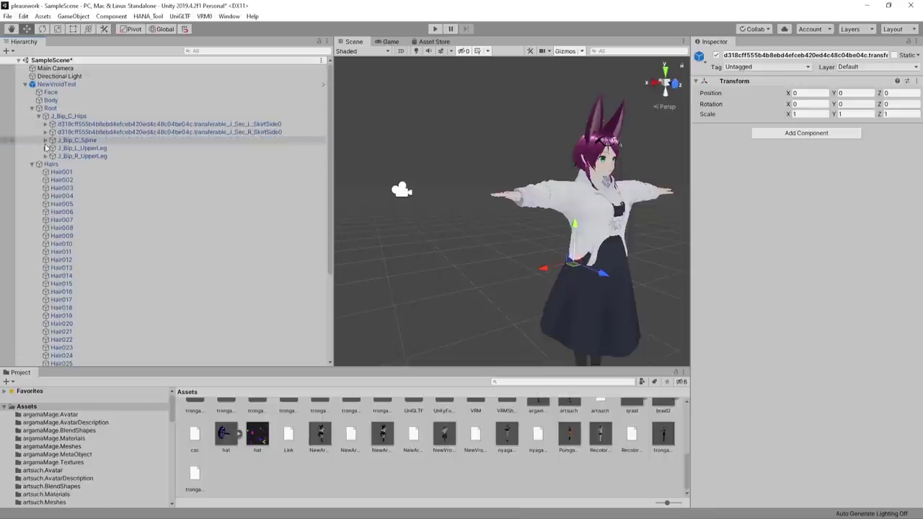
{"action": "left_click", "coordinate": [45, 140]}
{"action": "left_click", "coordinate": [52, 148]}
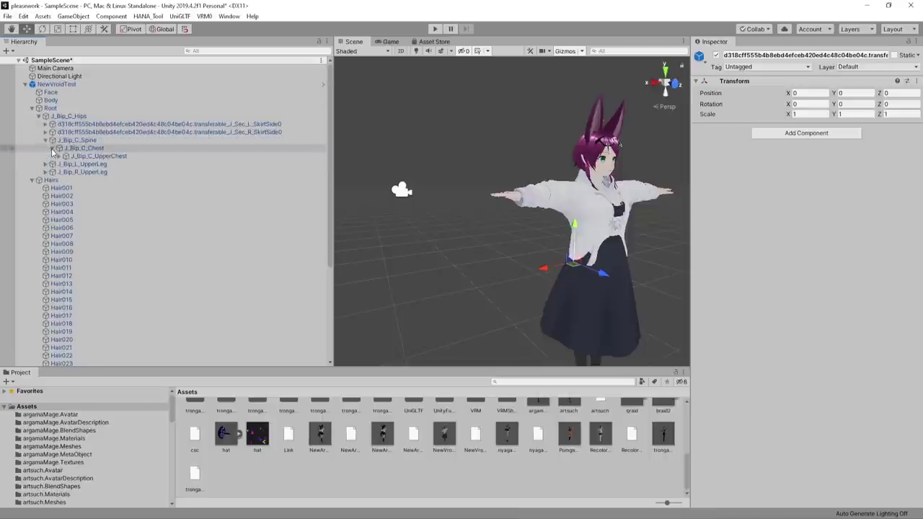
{"action": "left_click", "coordinate": [59, 156]}
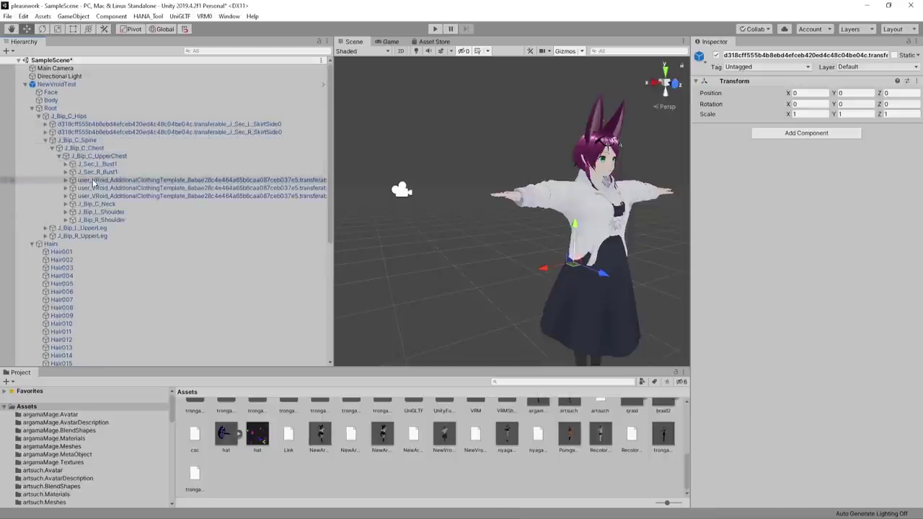
{"action": "left_click", "coordinate": [94, 182]}
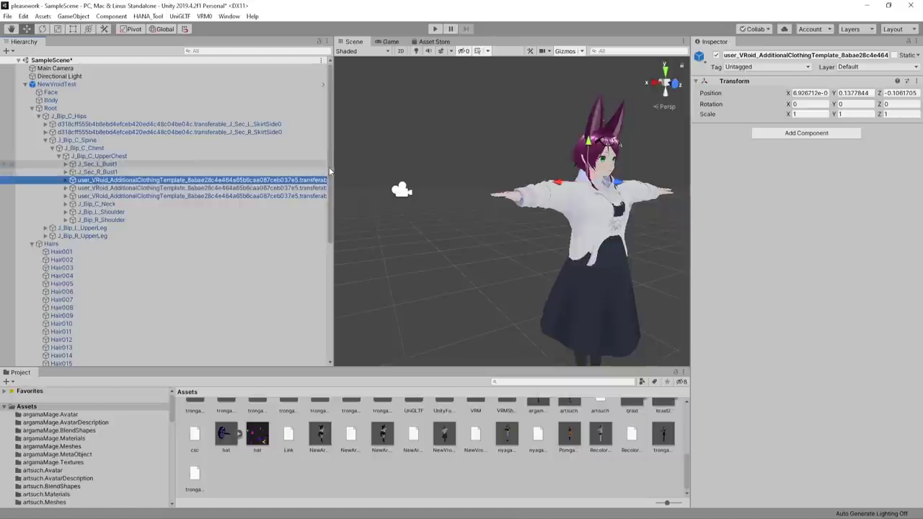
{"action": "left_click_drag", "start_coordinate": [334, 166], "coordinate": [409, 178]}
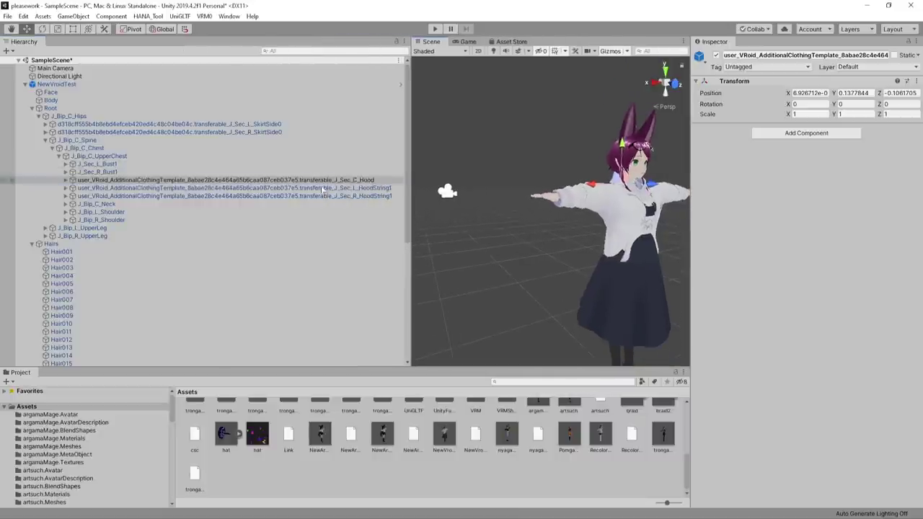
- Expand J_Bip_C_Neck and J_Bip_C_Head to inspect the neck's collider group and the hair joints
{"action": "left_click", "coordinate": [66, 206]}
{"action": "left_click", "coordinate": [65, 205]}
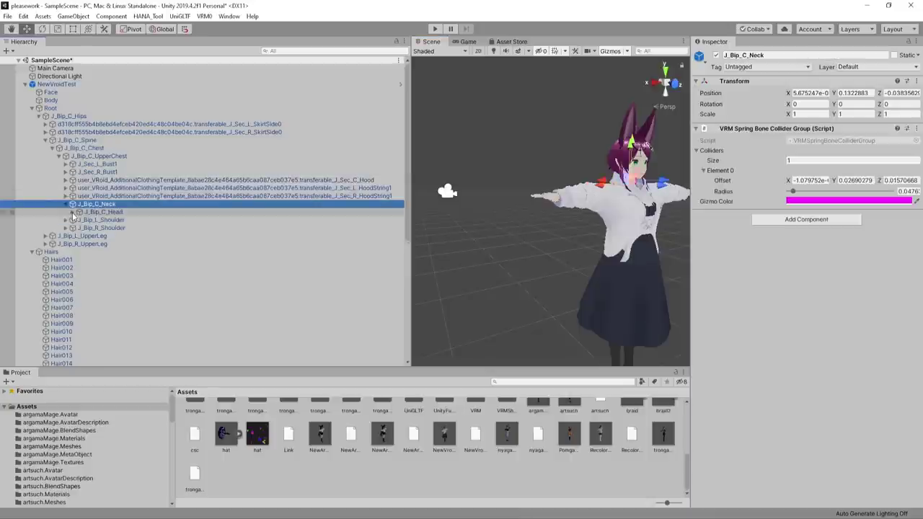
{"action": "left_click", "coordinate": [73, 212]}
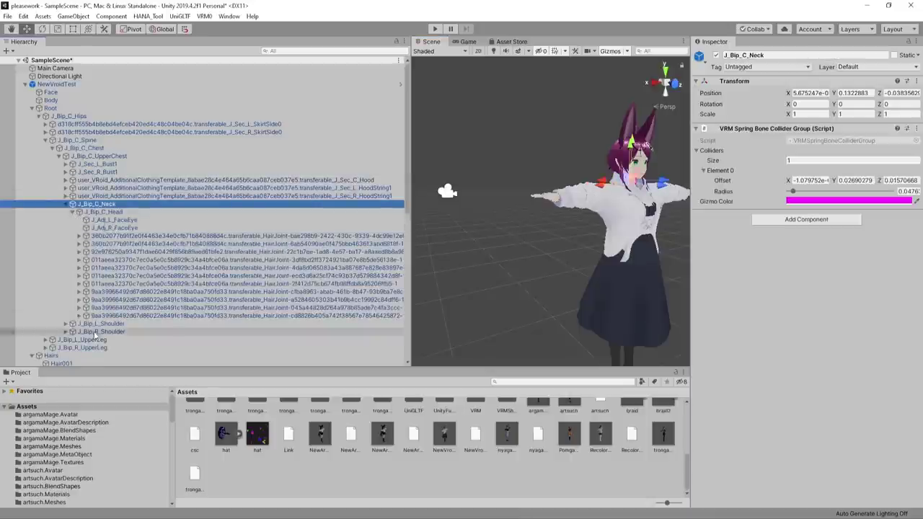
- Open the HANA_Tool Reader and choose PerfectSync_VRoid_v0_14_0_Female.txt as the blend shape file
{"action": "left_click", "coordinate": [148, 16]}
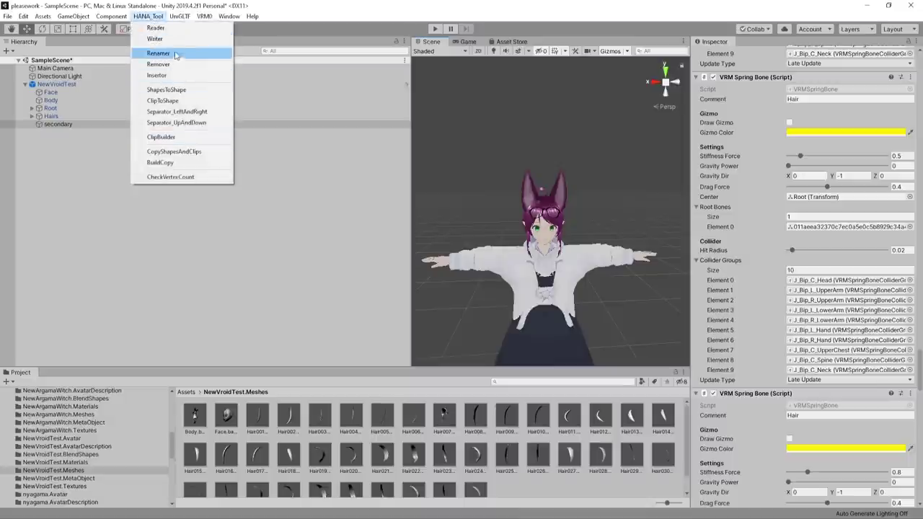
{"action": "left_click", "coordinate": [175, 28]}
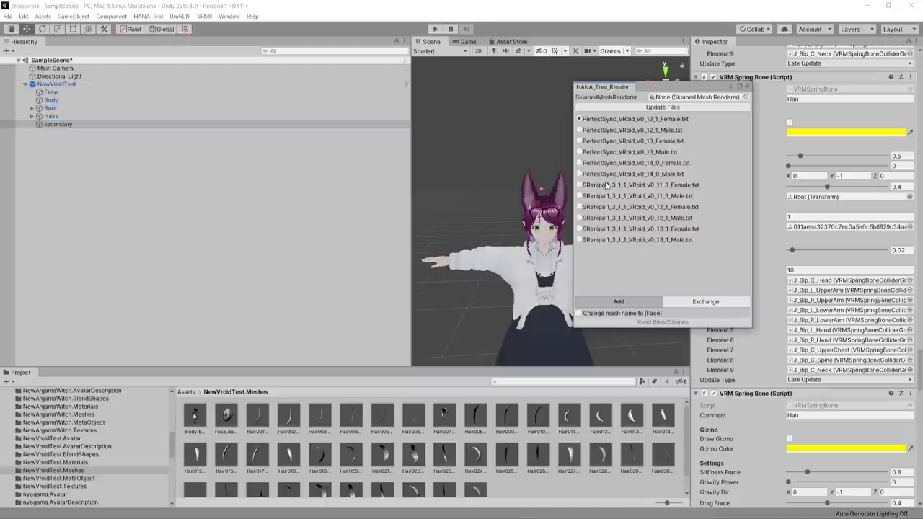
{"action": "left_click", "coordinate": [579, 163]}
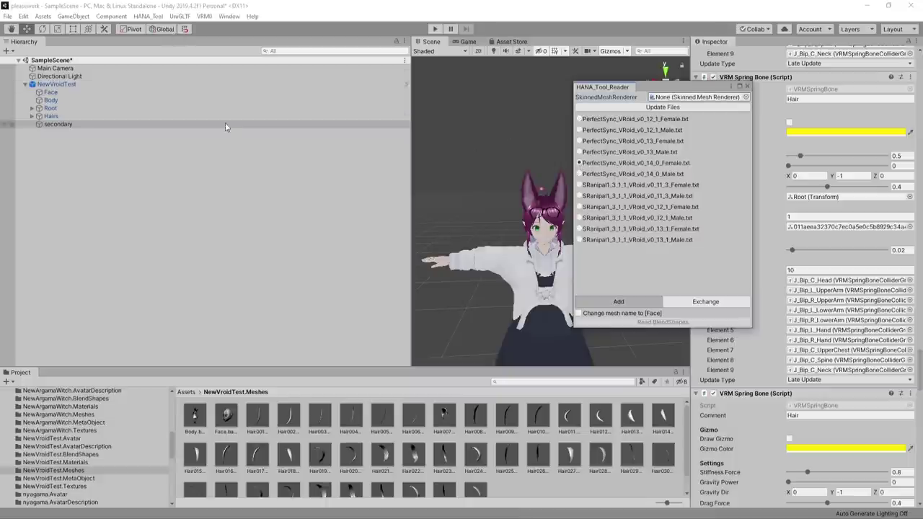
- Try to move the secondary object between Face and Body within NewVroidTest, and dismiss the dialog
{"action": "left_click_drag", "start_coordinate": [56, 84], "coordinate": [58, 124]}
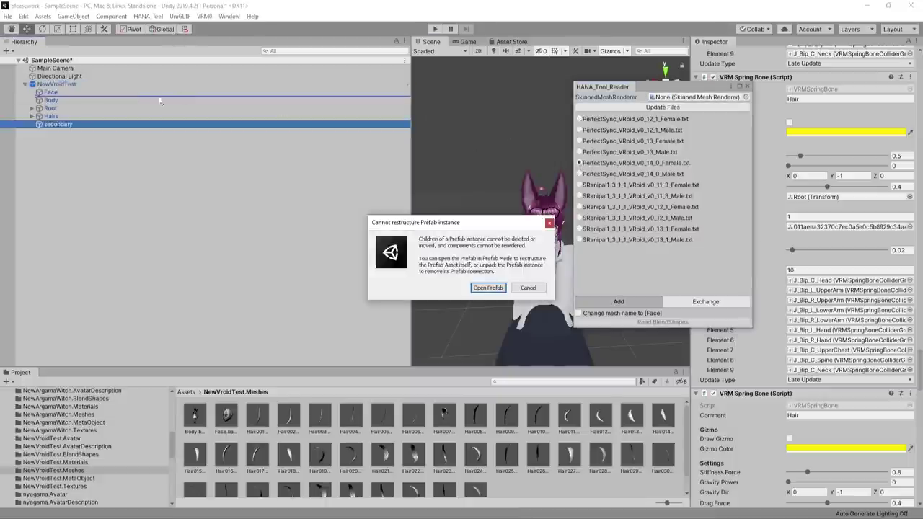
{"action": "key", "text": "Return"}
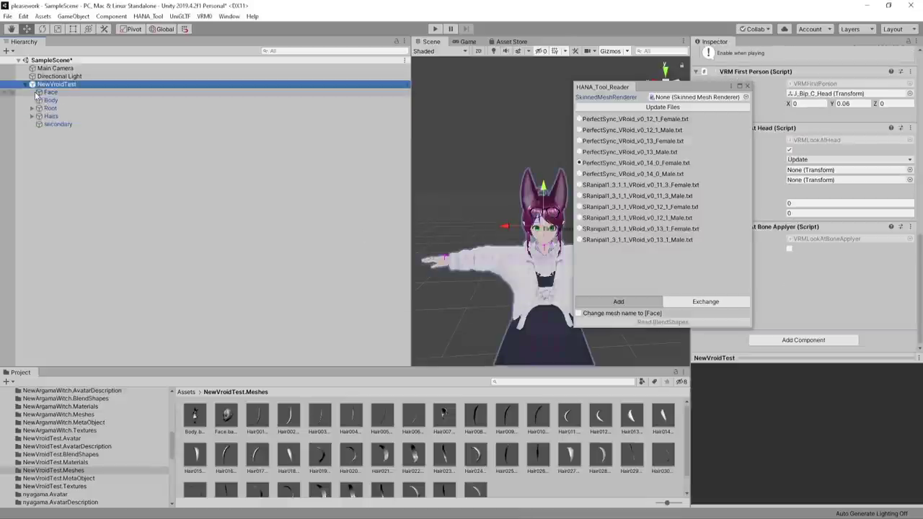
- Assign the Face mesh to the HANA_Tool Reader, try to read the PerfectSync_VRoid_v0_14_0_Female blend shapes, and close the reader
{"action": "left_click_drag", "start_coordinate": [50, 92], "coordinate": [689, 101]}
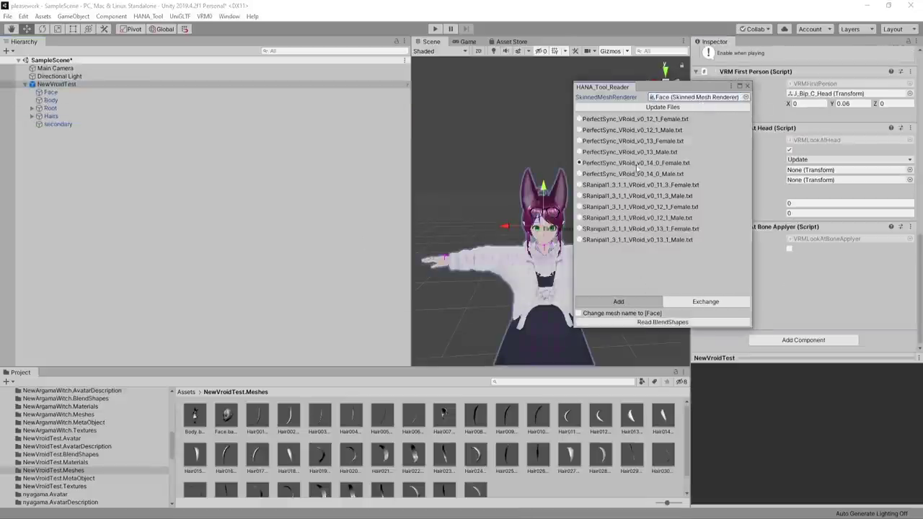
{"action": "left_click", "coordinate": [632, 323]}
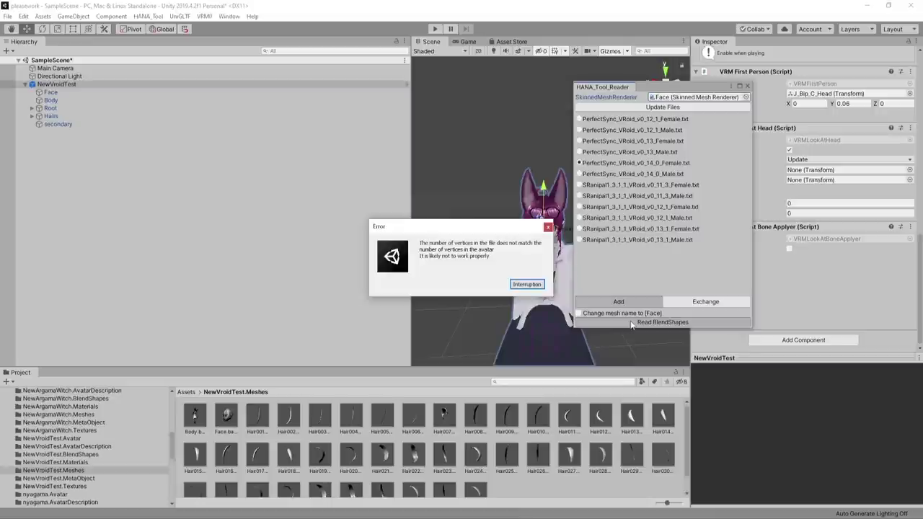
{"action": "left_click", "coordinate": [527, 285]}
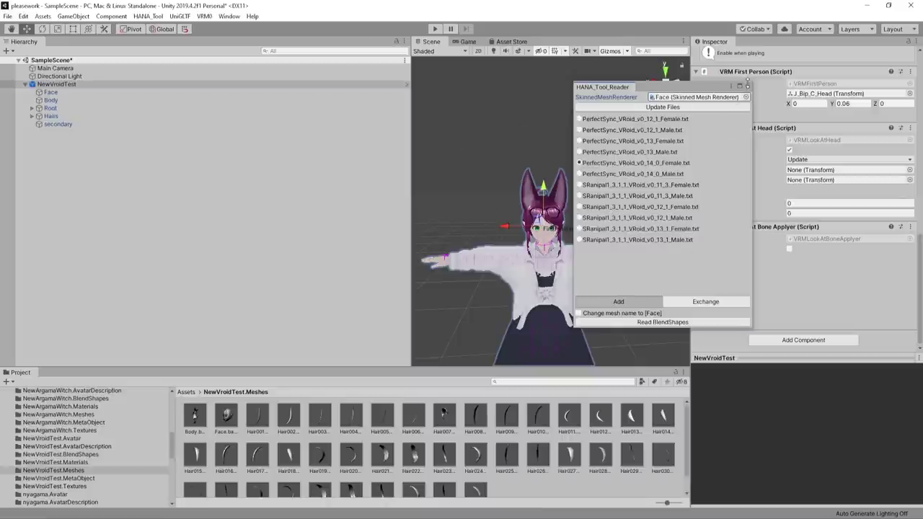
{"action": "left_click", "coordinate": [747, 85]}
{"action": "key", "text": "f"}
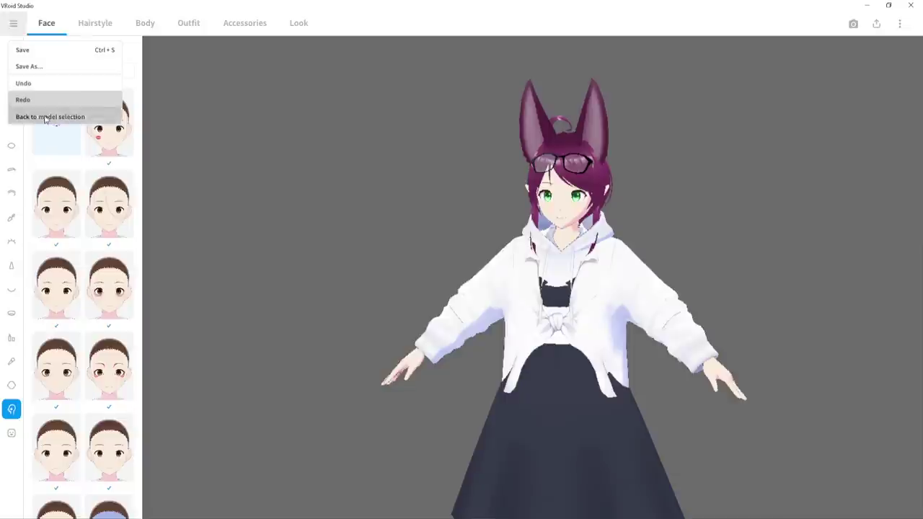
- Switch to VRoid Studio, return to the model selection without saving the edits, and browse the models from the beta version
{"action": "left_click", "coordinate": [51, 116]}
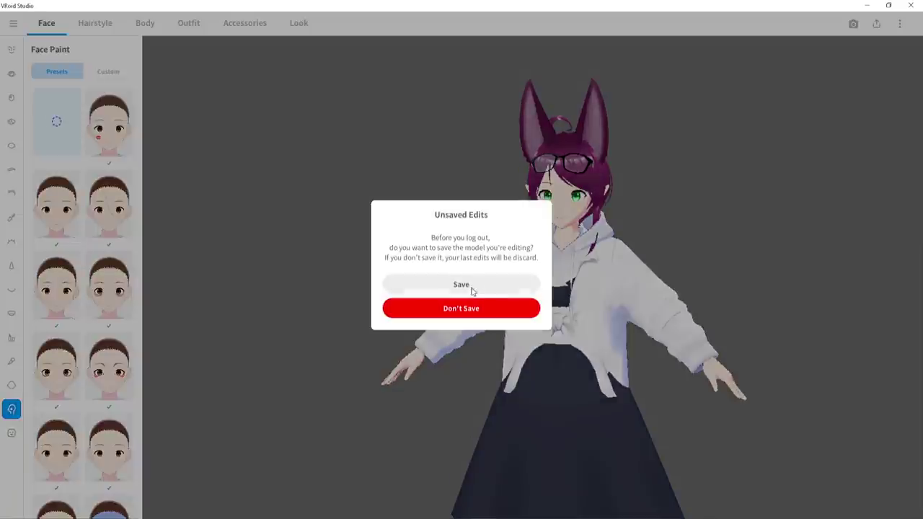
{"action": "left_click", "coordinate": [470, 313]}
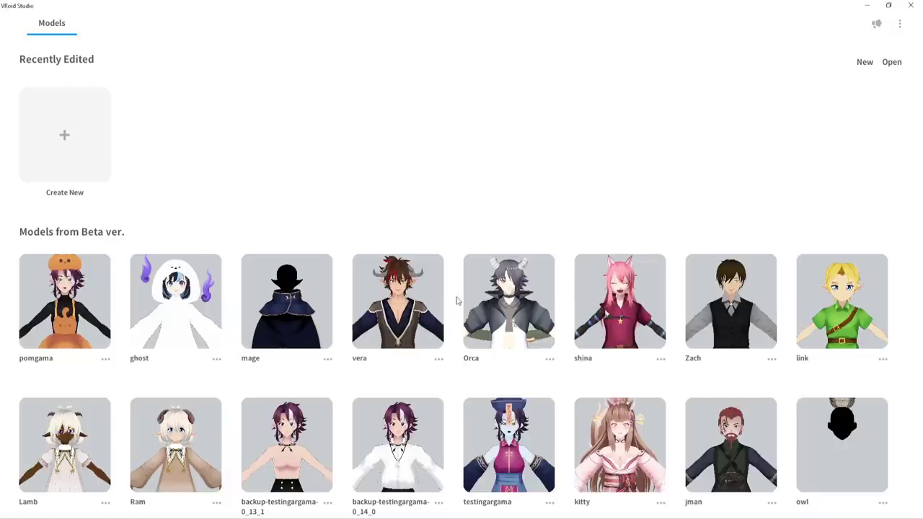
{"action": "scroll", "coordinate": [374, 254], "scroll_direction": "down", "scroll_amount": 8}
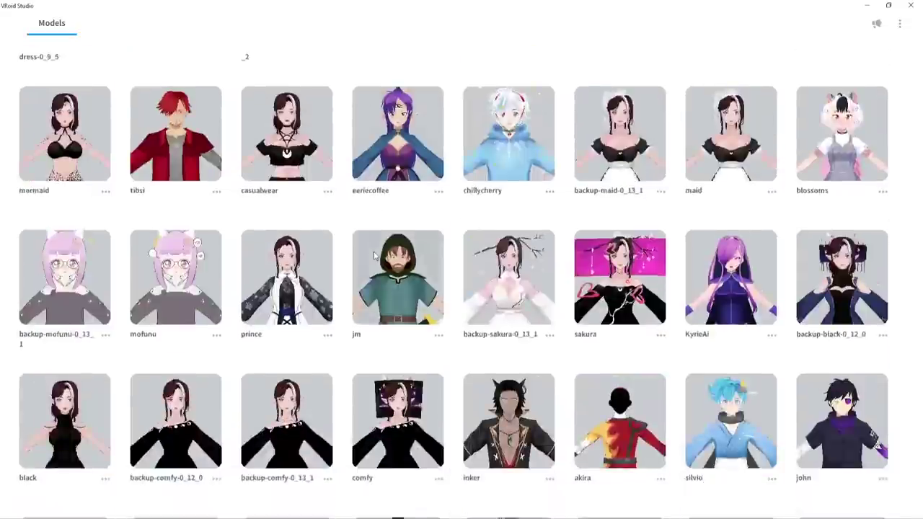
{"action": "scroll", "coordinate": [373, 249], "scroll_direction": "up", "scroll_amount": 8}
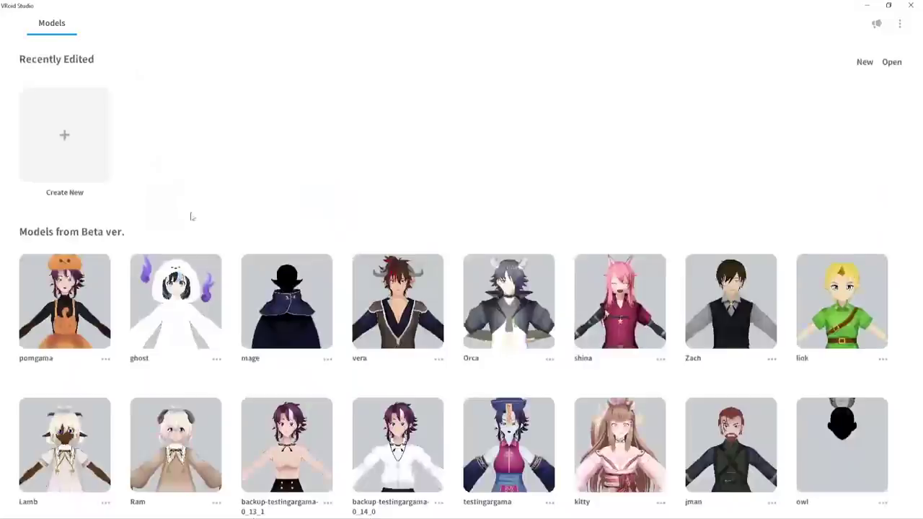
- Convert the testingargama beta model and save it on the Desktop as testingargama.vroid
{"action": "scroll", "coordinate": [442, 210], "scroll_direction": "down", "scroll_amount": 2}
{"action": "left_click", "coordinate": [442, 210]}
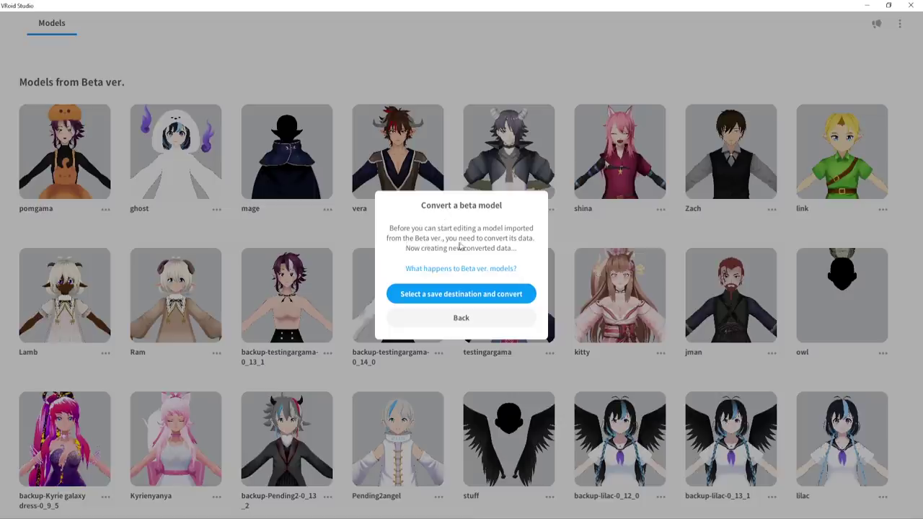
{"action": "left_click", "coordinate": [445, 294]}
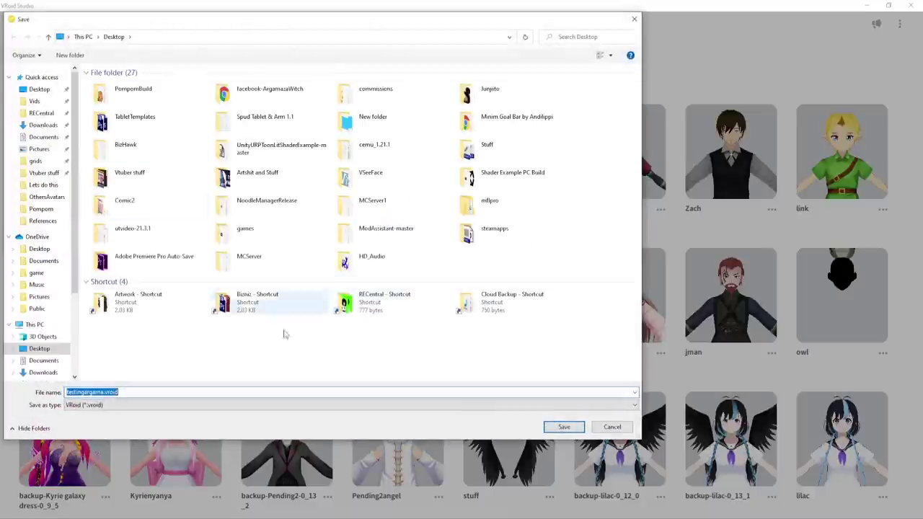
{"action": "left_click", "coordinate": [574, 423]}
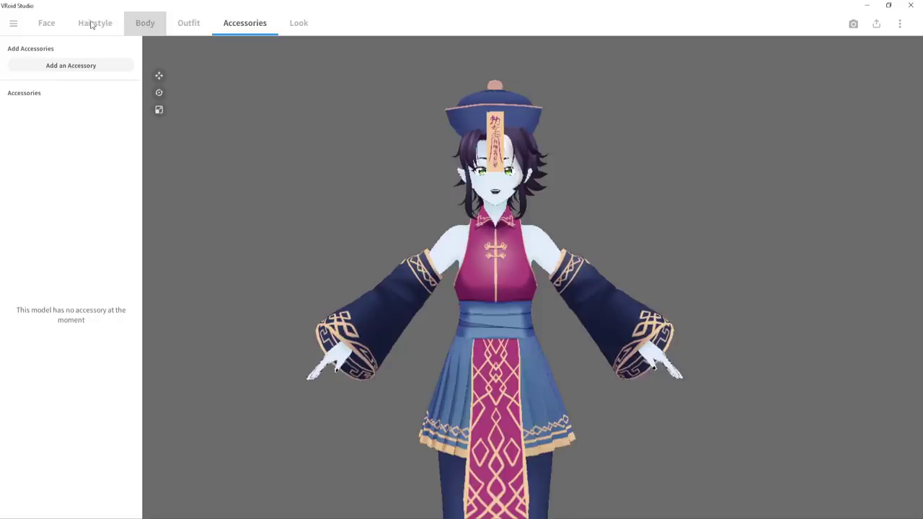
- Undo the removal of the model's hairstyle and examine the Base Hair and Extra hairstyle categories
{"action": "left_click", "coordinate": [93, 23]}
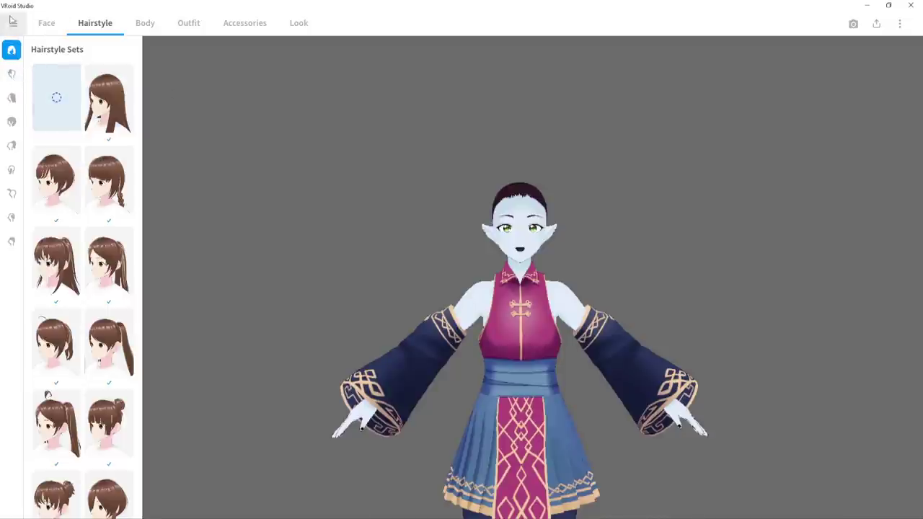
{"action": "key", "text": "ctrl+z"}
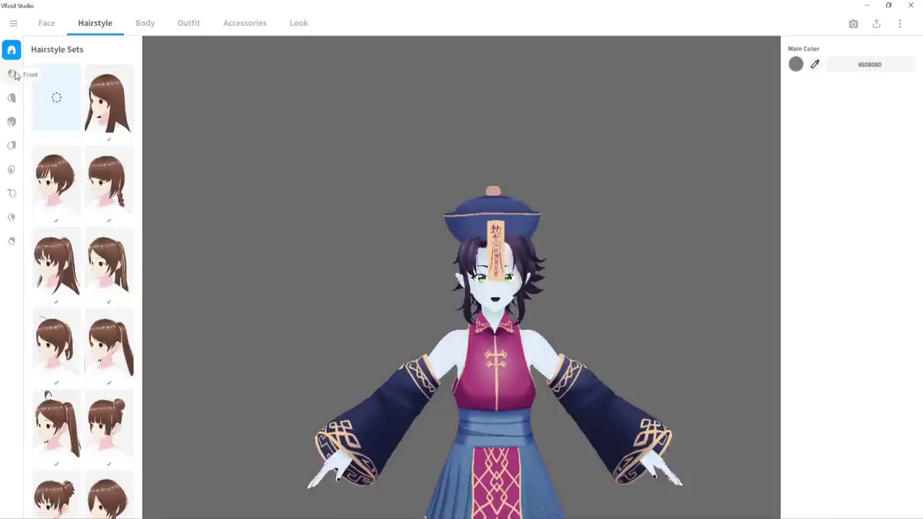
{"action": "left_click", "coordinate": [11, 243]}
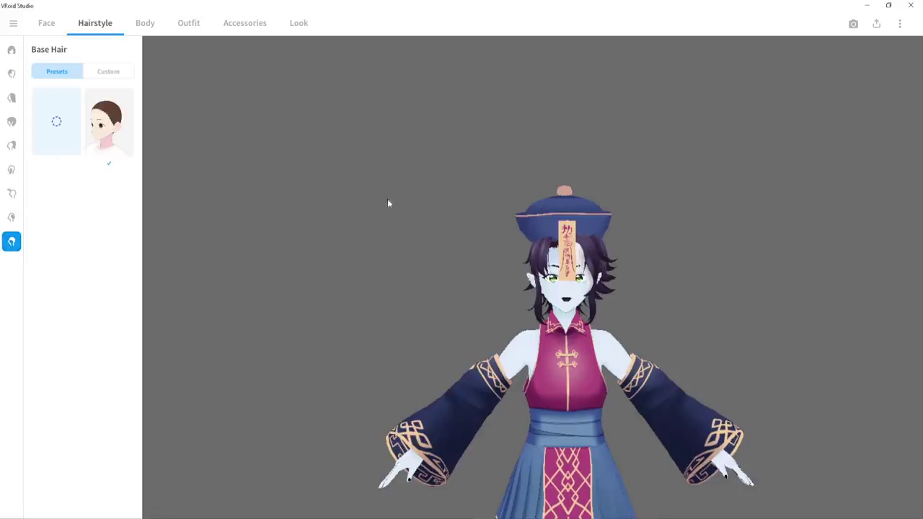
{"action": "left_click", "coordinate": [11, 218]}
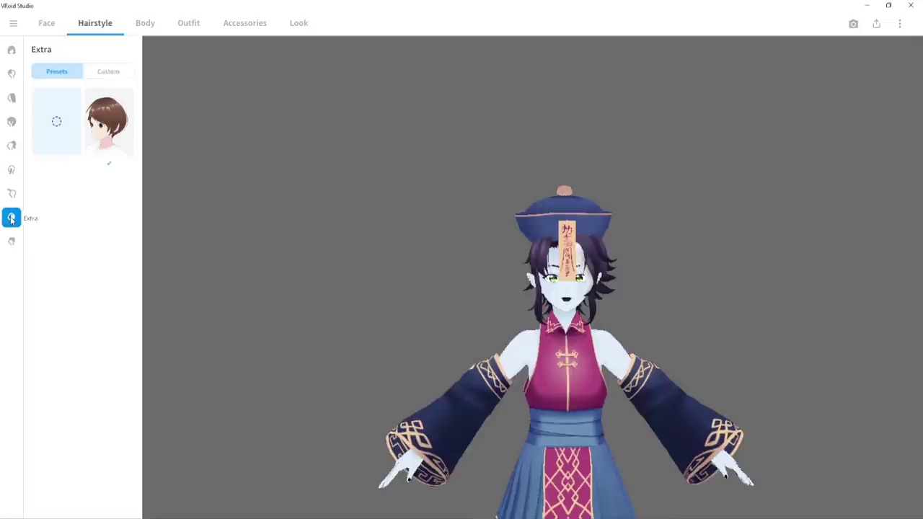
- Apply the first ponytail preset under Extensions and open its hairstyle for editing
{"action": "left_click", "coordinate": [10, 145]}
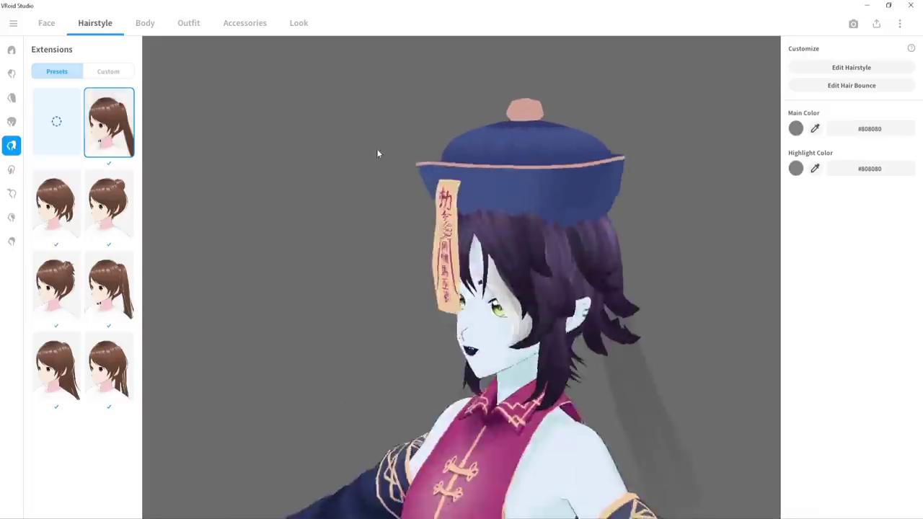
{"action": "left_click", "coordinate": [852, 68]}
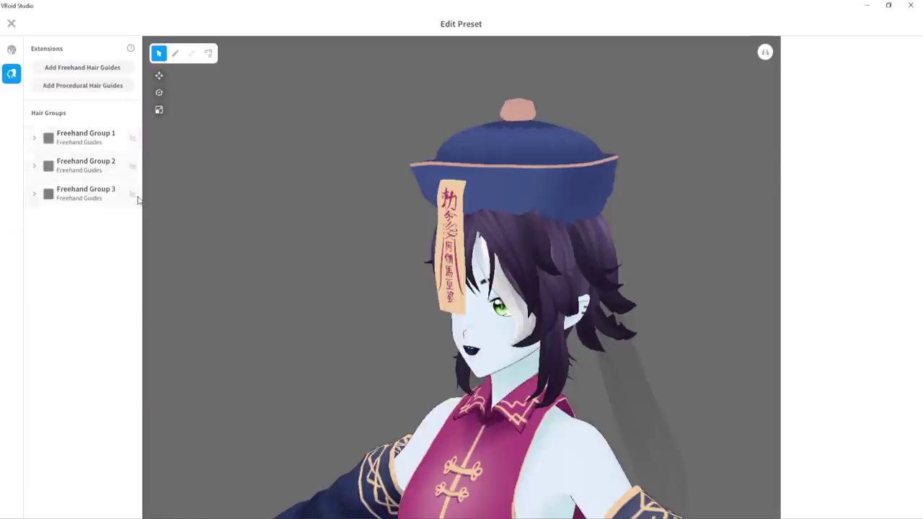
- Hide Freehand Groups 1, 2 and 3 of the ponytail extension
{"action": "right_click_drag", "start_coordinate": [295, 215], "coordinate": [297, 222]}
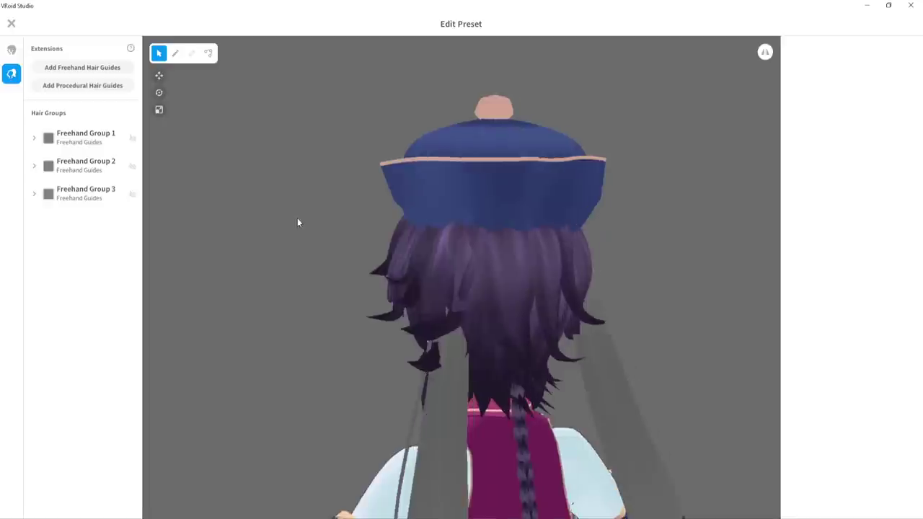
{"action": "left_click", "coordinate": [461, 411]}
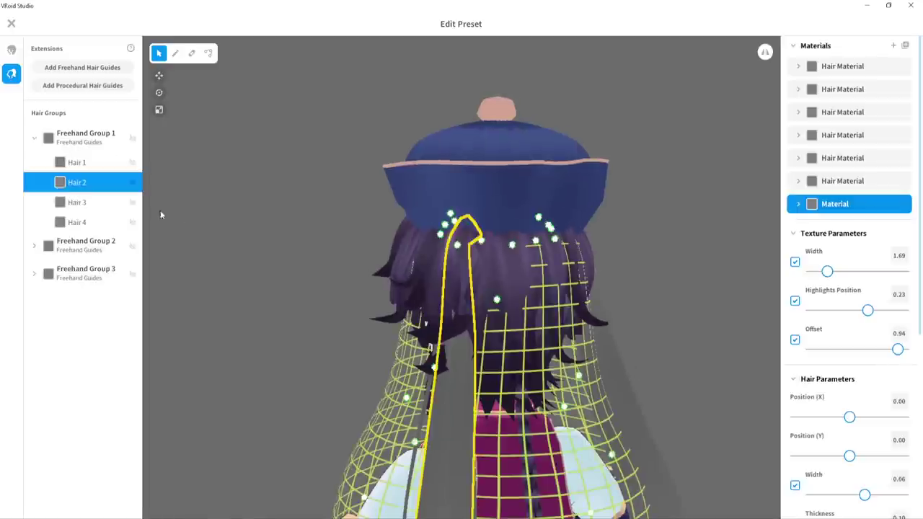
{"action": "left_click", "coordinate": [132, 138]}
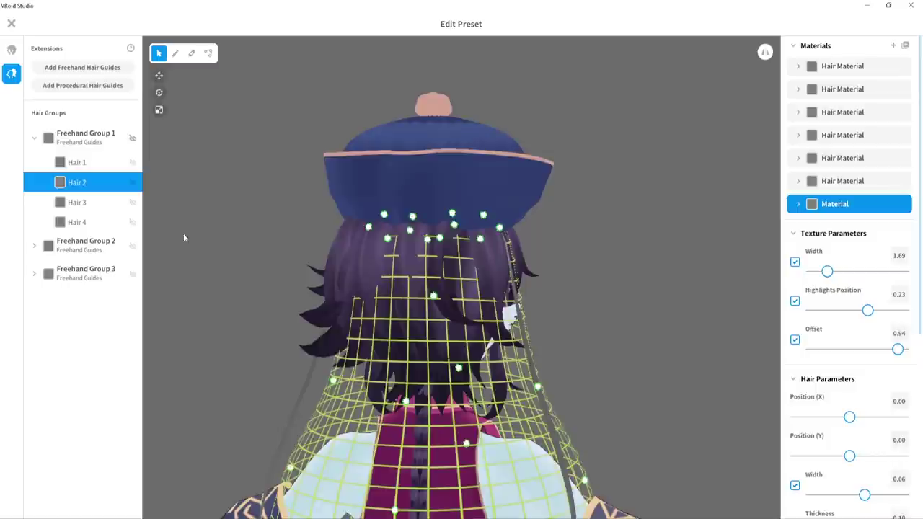
{"action": "left_click", "coordinate": [132, 247]}
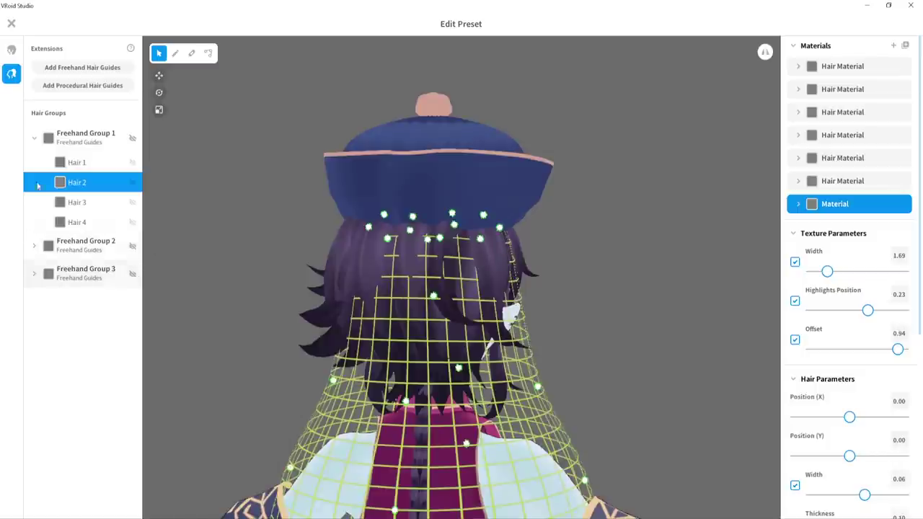
- Show the Overall Hair groups, look through the list, and select the front hair strand beside the forehead
{"action": "left_click", "coordinate": [11, 52]}
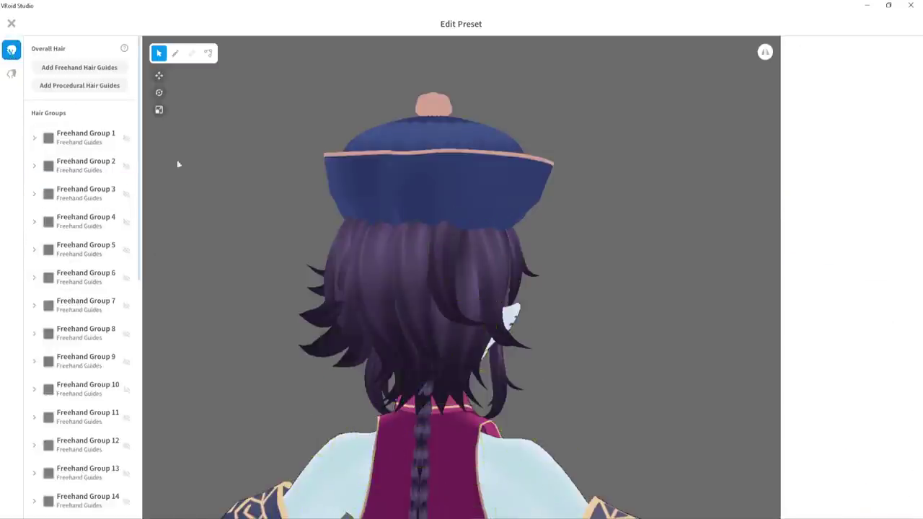
{"action": "right_click_drag", "start_coordinate": [177, 159], "coordinate": [495, 218]}
{"action": "scroll", "coordinate": [495, 218], "scroll_direction": "down", "scroll_amount": 2}
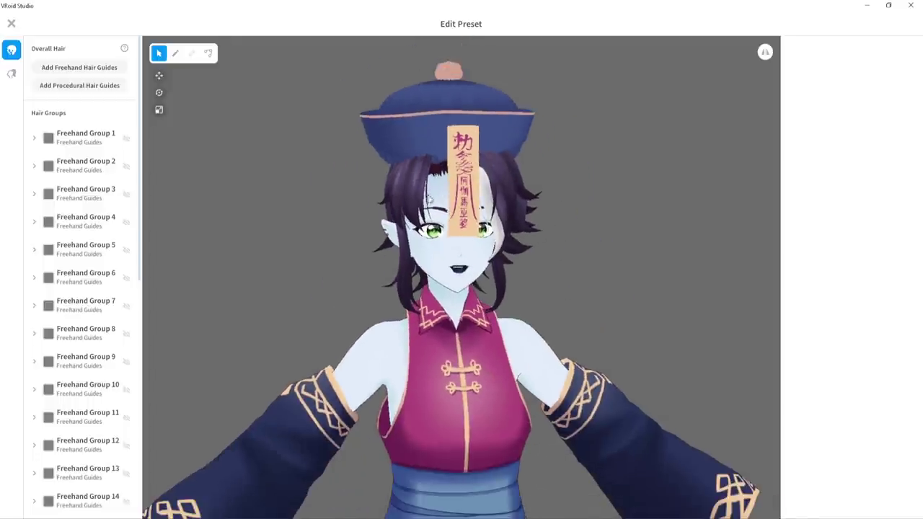
{"action": "scroll", "coordinate": [114, 128], "scroll_direction": "down", "scroll_amount": 10}
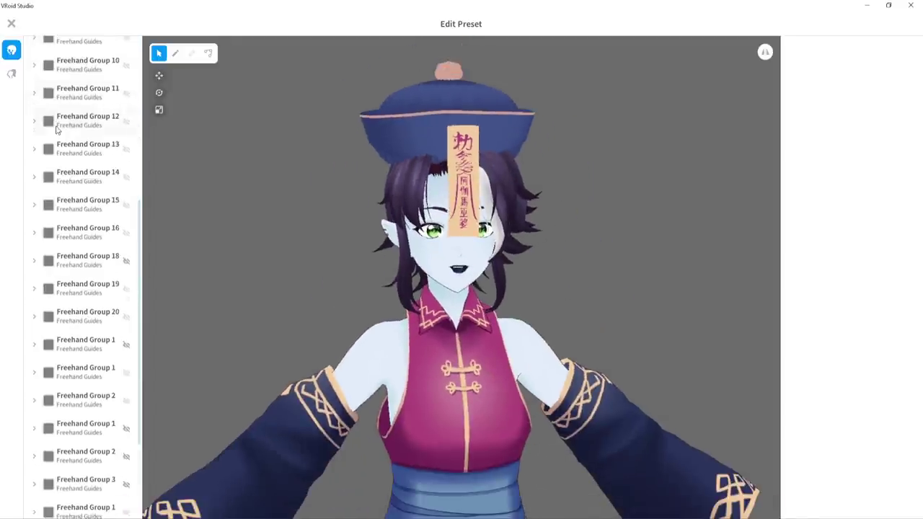
{"action": "left_click", "coordinate": [425, 177]}
- Examine the front strand's texture and hair parameters, and the first Hair Material's color, Shader Color and texture options
{"action": "right_click_drag", "start_coordinate": [638, 195], "coordinate": [714, 231]}
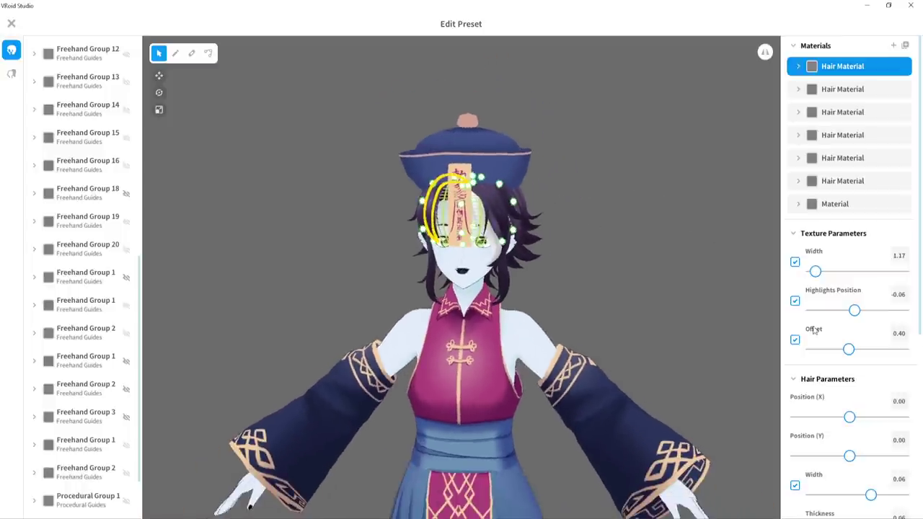
{"action": "scroll", "coordinate": [813, 331], "scroll_direction": "down", "scroll_amount": 4}
{"action": "scroll", "coordinate": [814, 331], "scroll_direction": "up", "scroll_amount": 3}
{"action": "scroll", "coordinate": [403, 201], "scroll_direction": "up", "scroll_amount": 3}
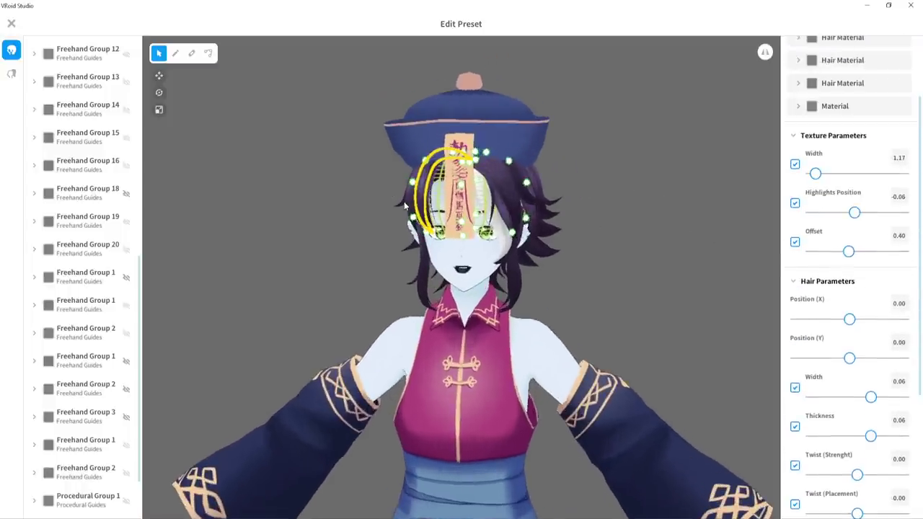
{"action": "scroll", "coordinate": [826, 119], "scroll_direction": "up", "scroll_amount": 2}
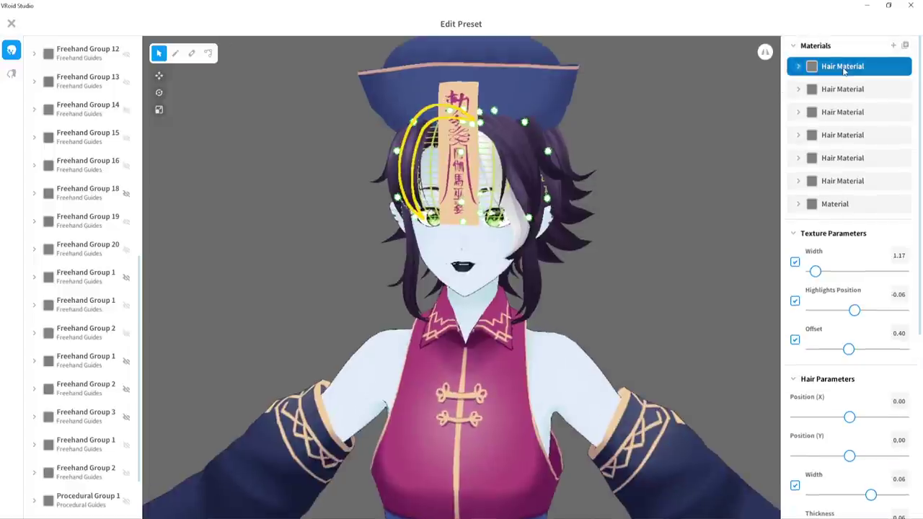
{"action": "left_click", "coordinate": [802, 67]}
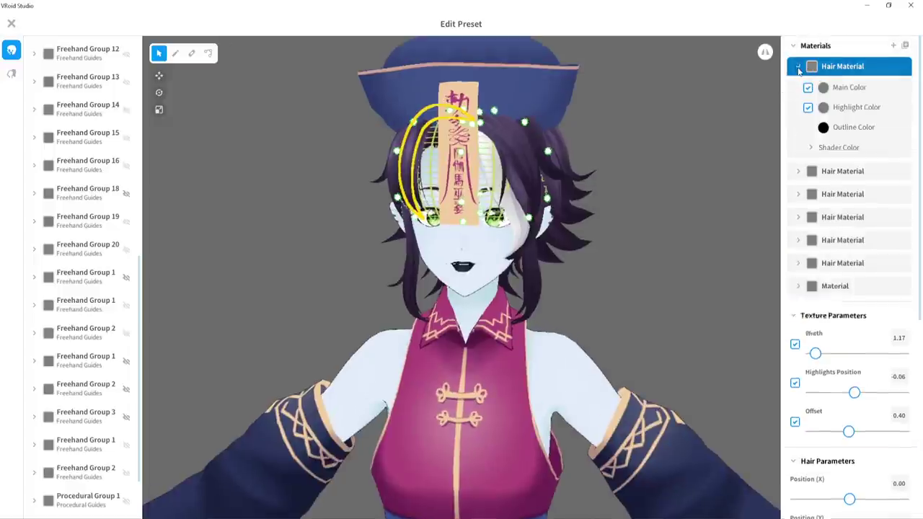
{"action": "left_click", "coordinate": [811, 149]}
{"action": "left_click", "coordinate": [810, 150]}
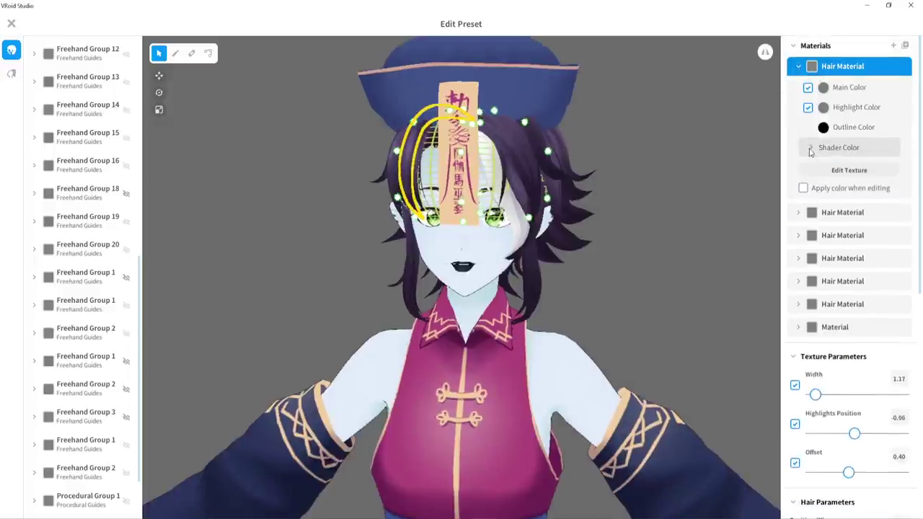
{"action": "left_click", "coordinate": [811, 150]}
{"action": "left_click", "coordinate": [810, 150]}
{"action": "left_click", "coordinate": [800, 66]}
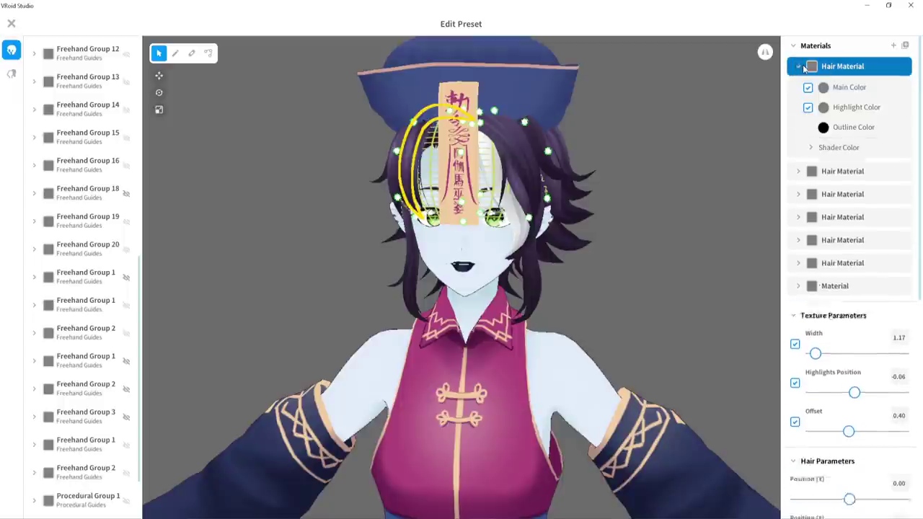
- Try the second Hair Material on the front strand, and assign the first Hair Material back to it
{"action": "left_click", "coordinate": [807, 90]}
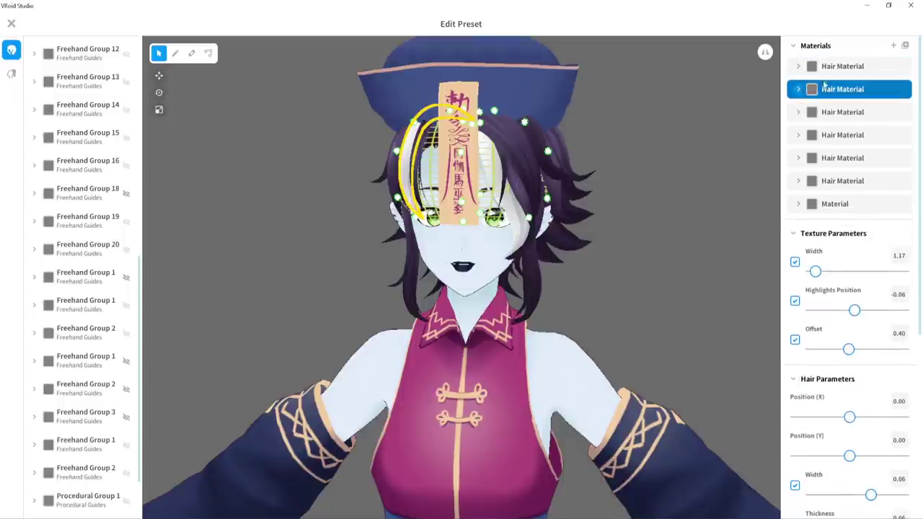
{"action": "left_click", "coordinate": [840, 67]}
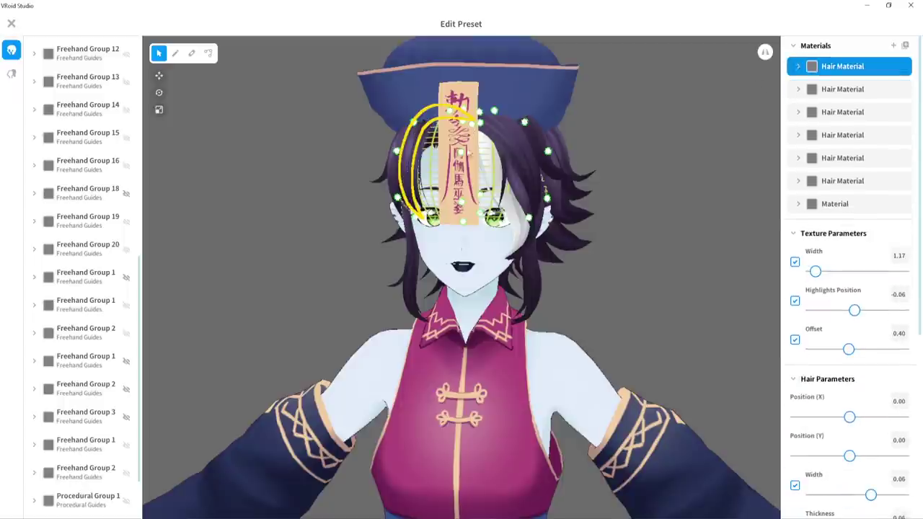
- Turn the model around and select the procedural hair group covering the back of the head
{"action": "left_click", "coordinate": [425, 180]}
{"action": "right_click_drag", "start_coordinate": [461, 288], "coordinate": [548, 288]}
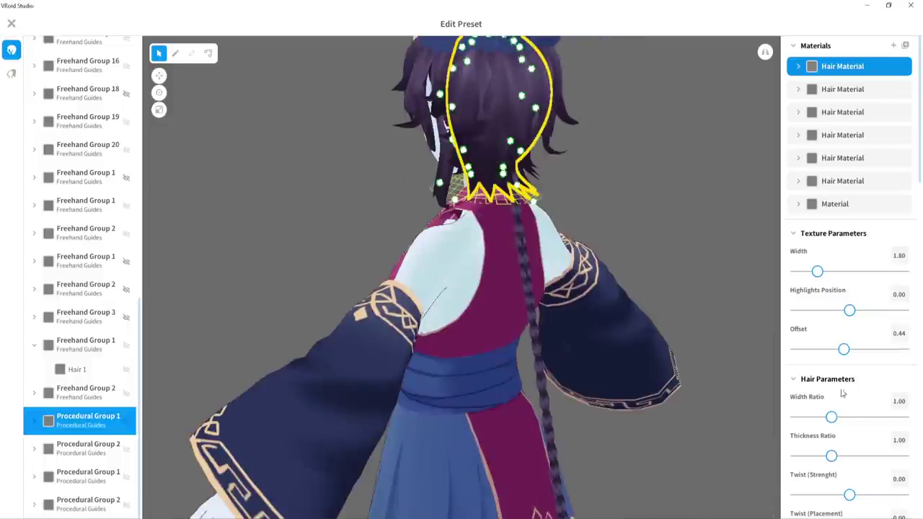